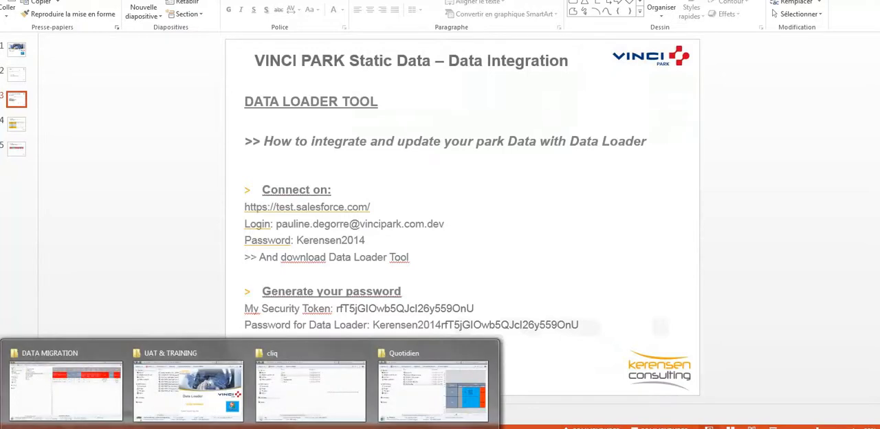
# - Switch to Salesforce in Chrome to view the home dashboard, and return to the PowerPoint slide with the connection details
pyautogui.moveTo(182, 424)
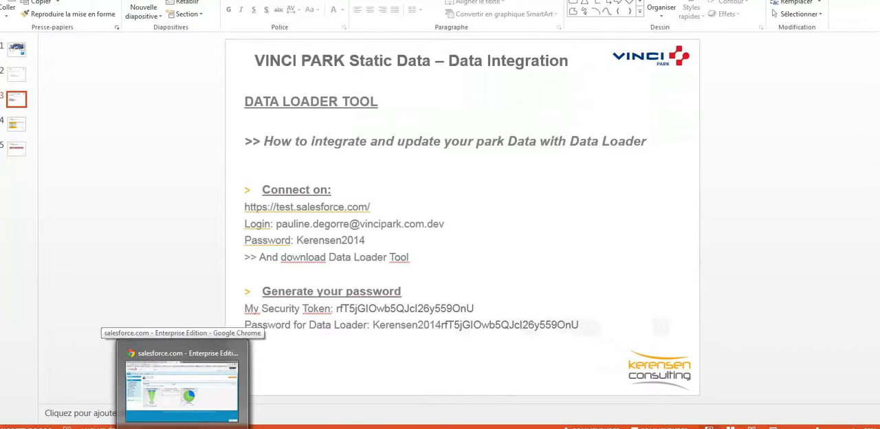
pyautogui.click(182, 388)
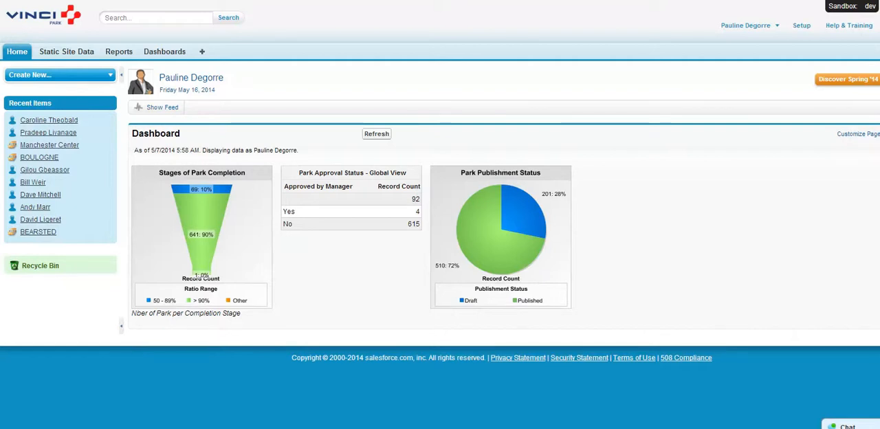
pyautogui.moveTo(321, 428)
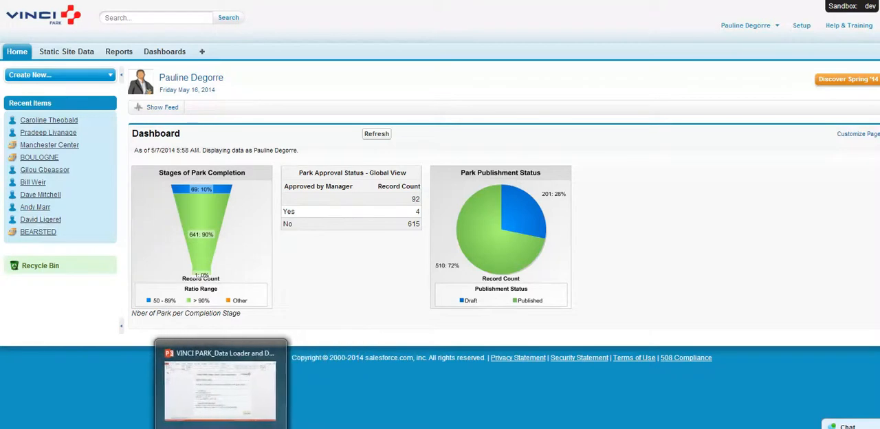
pyautogui.click(217, 428)
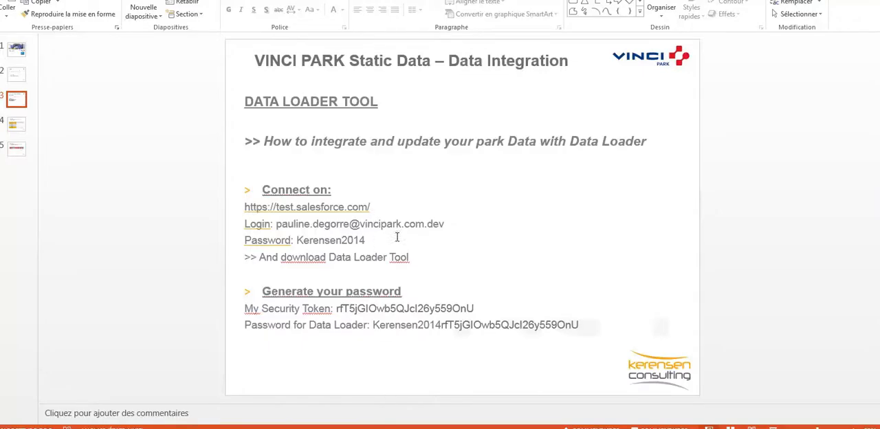
pyautogui.moveTo(390, 245); pyautogui.dragTo(225, 207)
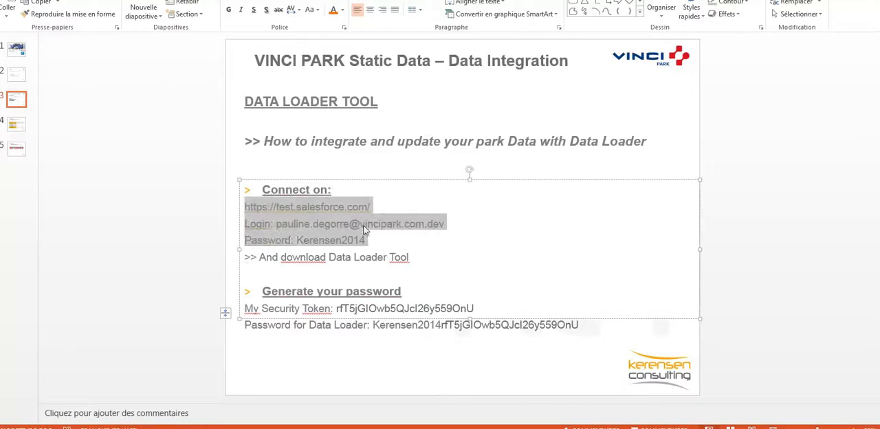
pyautogui.moveTo(390, 208); pyautogui.dragTo(242, 206)
pyautogui.hotkey('ctrl', 'c')
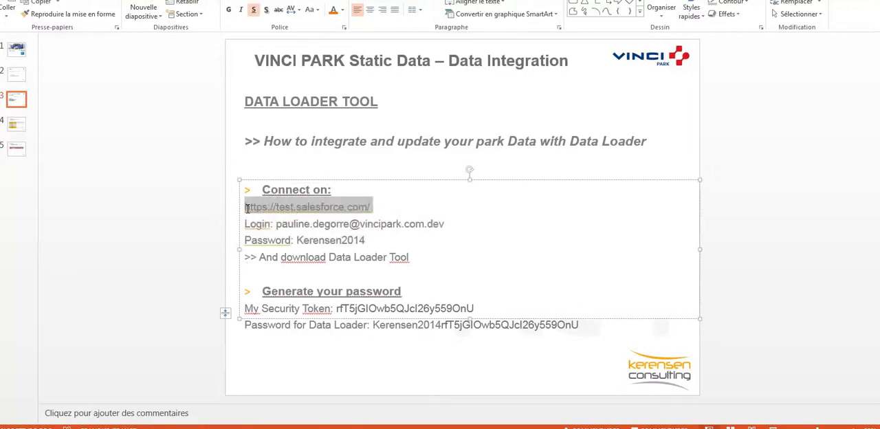
pyautogui.click(308, 207)
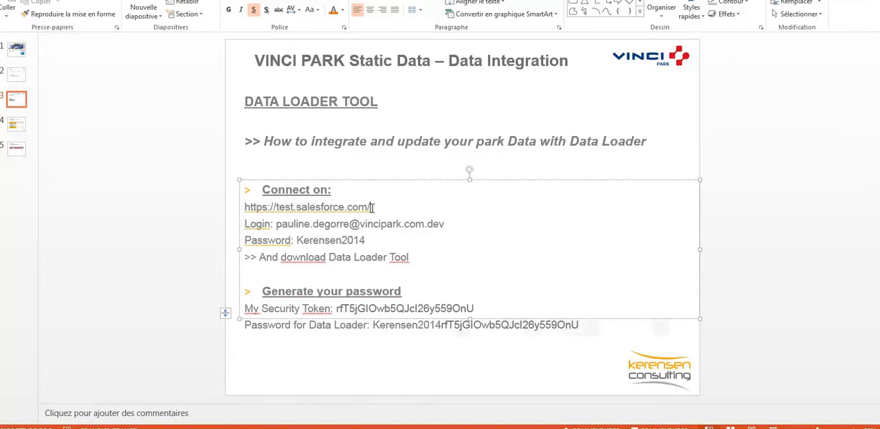
pyautogui.click(454, 226)
pyautogui.moveTo(374, 206); pyautogui.dragTo(226, 207)
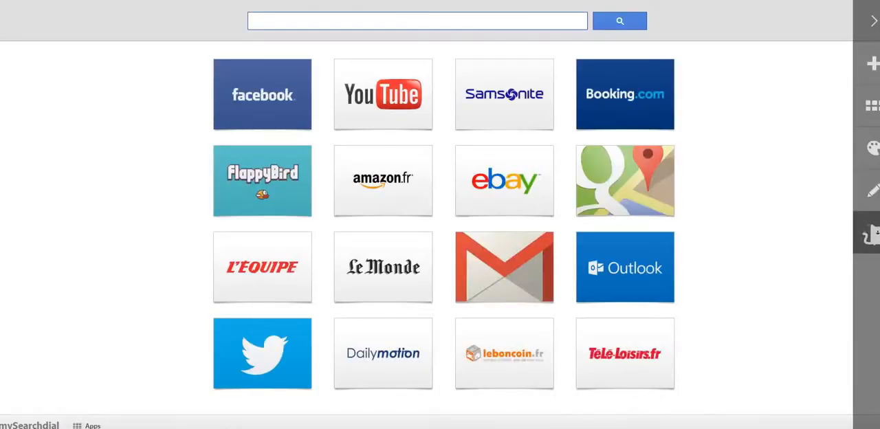
pyautogui.hotkey('ctrl', 'v')
pyautogui.press('Return')
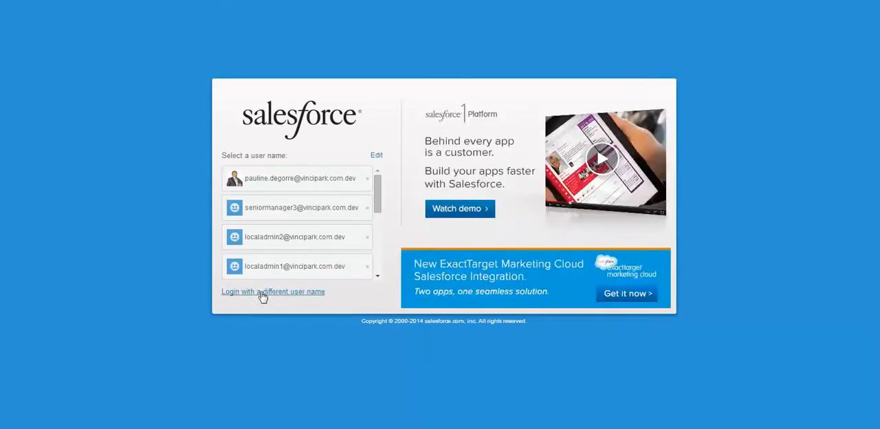
# - Choose to log in with a different user name and enter the account's user name copied from the PowerPoint slide
pyautogui.click(261, 293)
pyautogui.hotkey('alt', 'Tab')
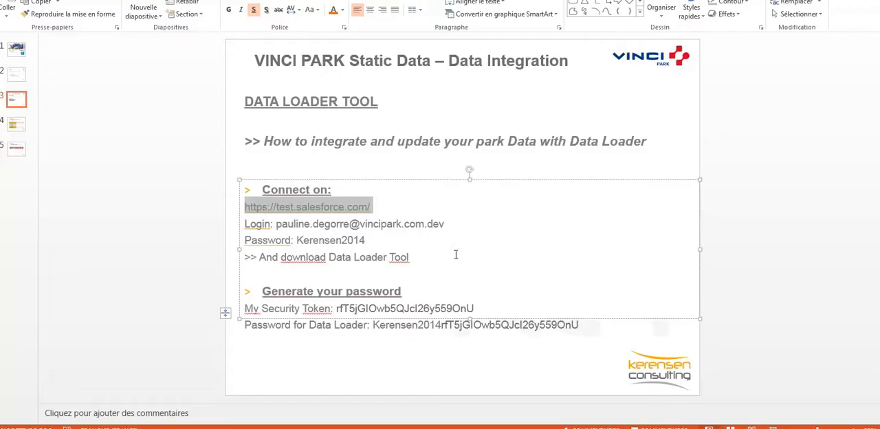
pyautogui.doubleClick(351, 224)
pyautogui.hotkey('ctrl', 'c')
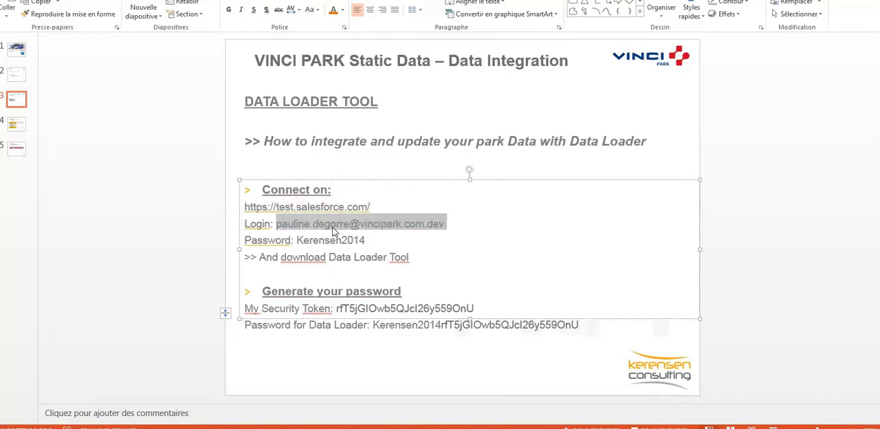
pyautogui.hotkey('alt', 'Tab')
pyautogui.click(296, 192)
pyautogui.hotkey('ctrl', 'v')
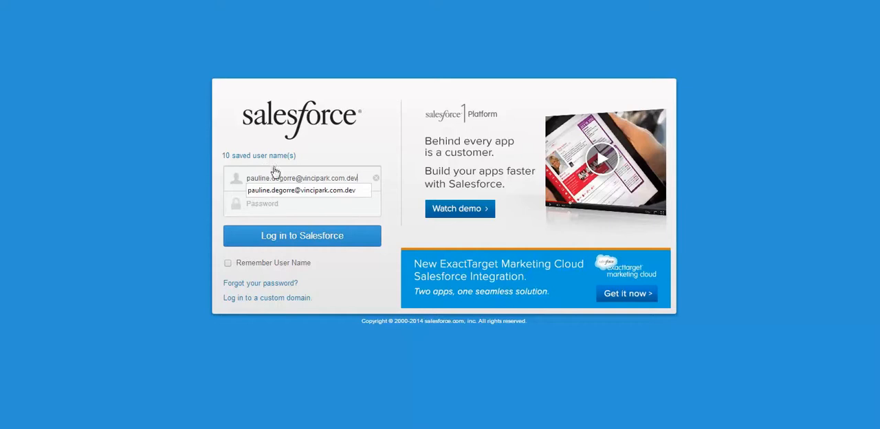
pyautogui.click(312, 152)
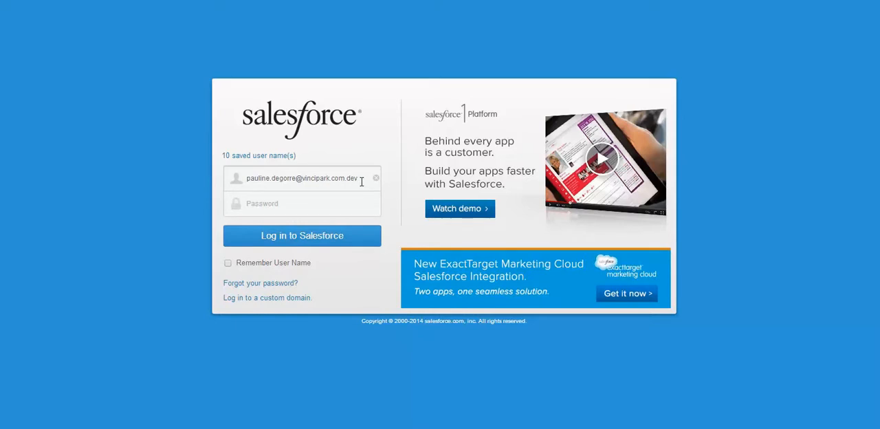
# - Copy the account password from the PowerPoint slide into the Salesforce password field and log in
pyautogui.hotkey('alt', 'Tab')
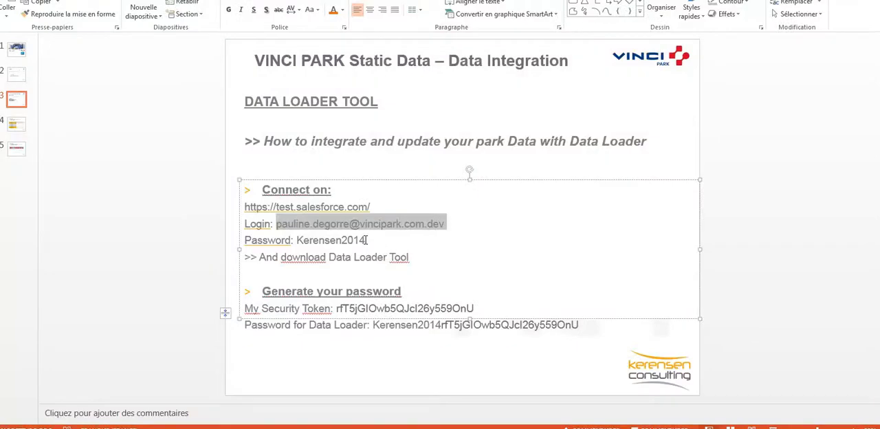
pyautogui.doubleClick(341, 240)
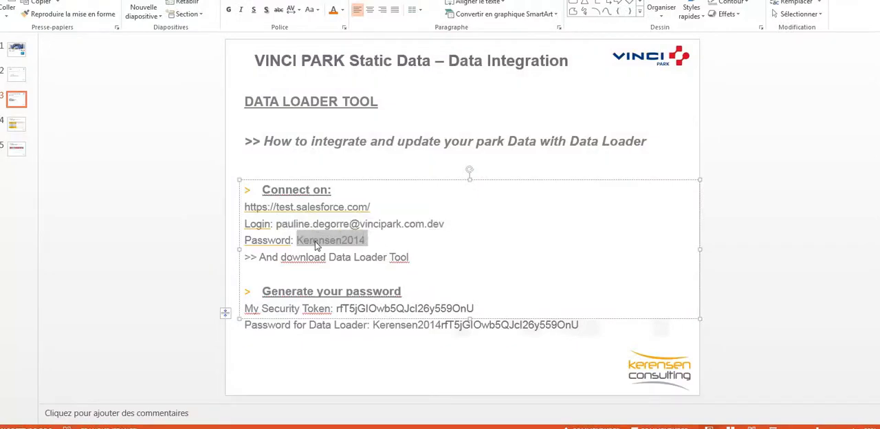
pyautogui.hotkey('alt', 'Tab')
pyautogui.click(278, 203)
pyautogui.hotkey('ctrl', 'v')
pyautogui.hotkey('alt', 'Tab')
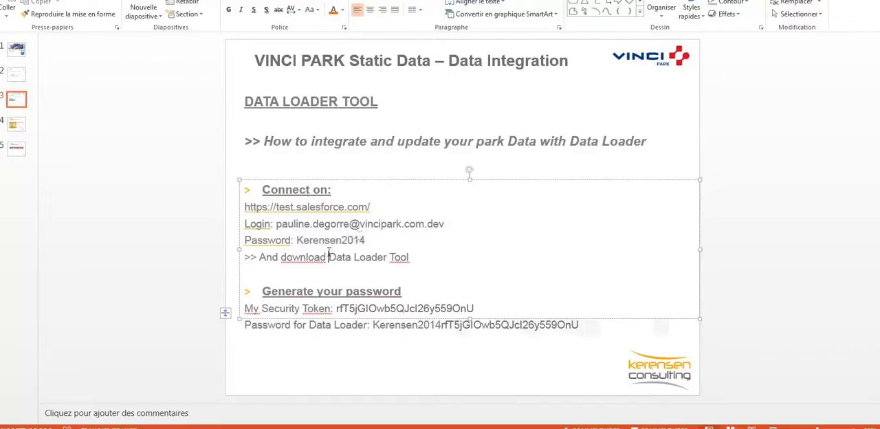
pyautogui.hotkey('alt', 'Tab')
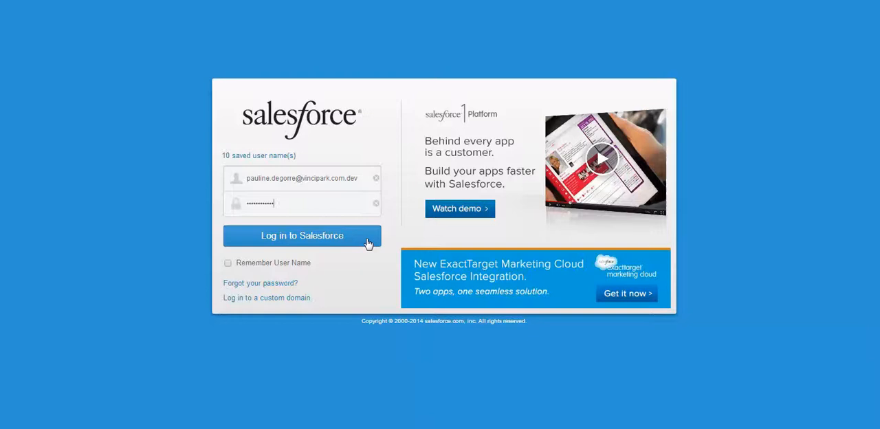
pyautogui.click(319, 236)
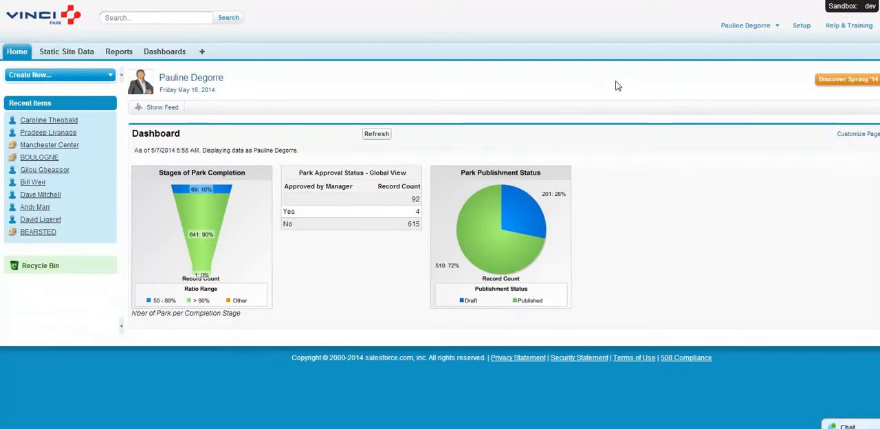
# - Search Salesforce Setup for "data loader" and open the Data Loader page under Data Management
pyautogui.click(801, 26)
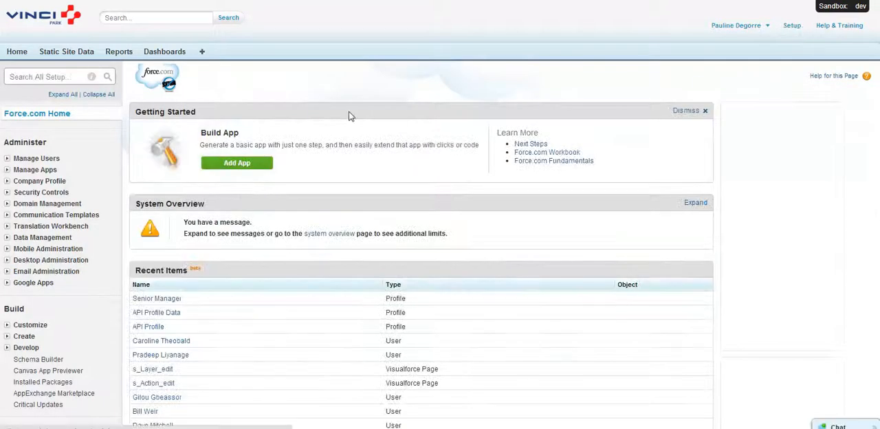
pyautogui.click(37, 77)
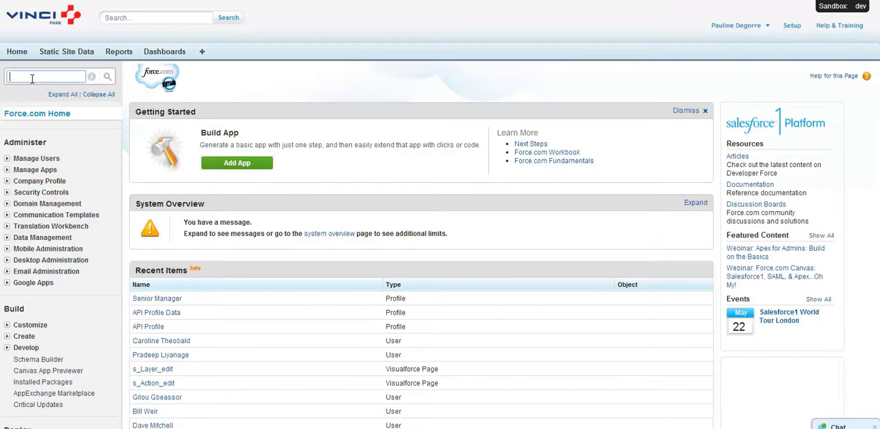
pyautogui.write('data')
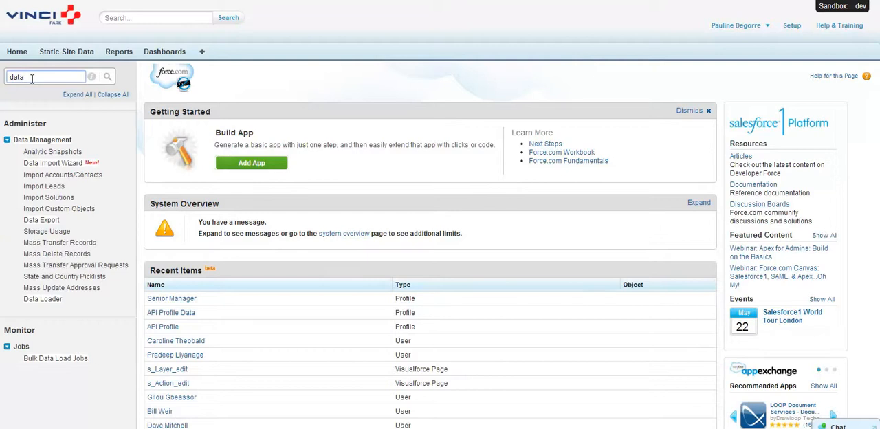
pyautogui.write(' l')
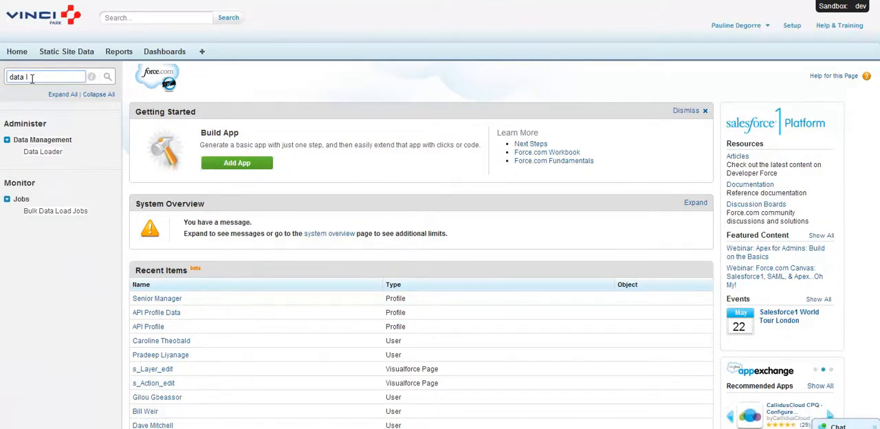
pyautogui.write('oader')
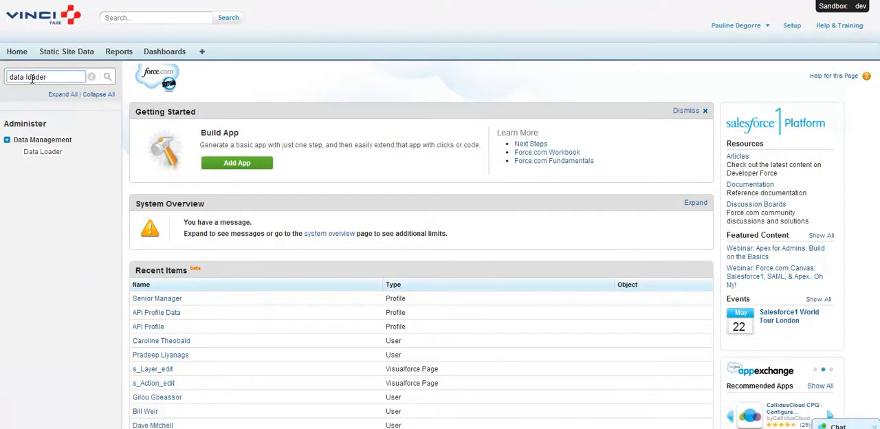
pyautogui.click(45, 153)
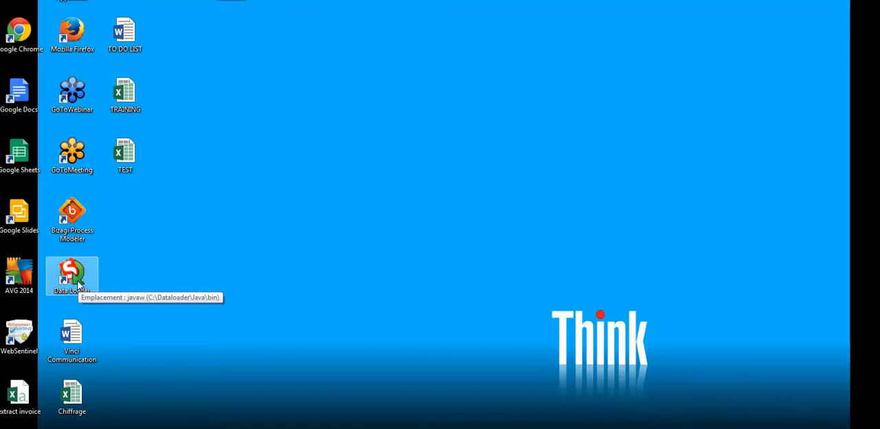
# - Switch back to the PowerPoint slide and examine the security token line under Generate your password
pyautogui.click(271, 427)
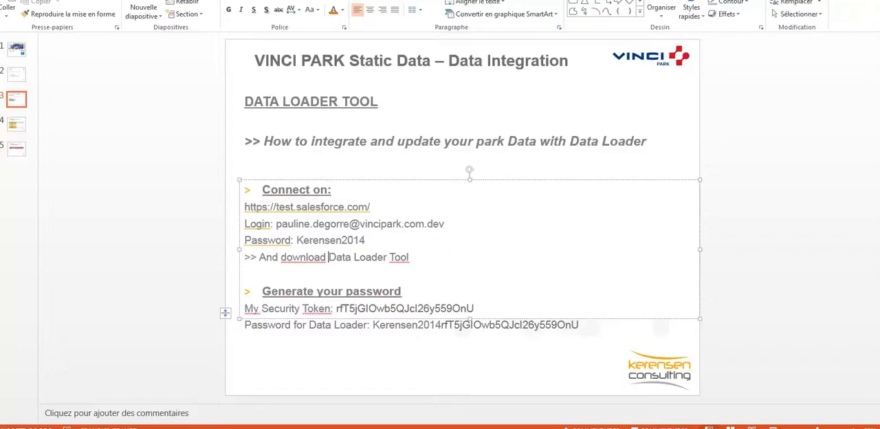
pyautogui.click(694, 141)
pyautogui.click(173, 427)
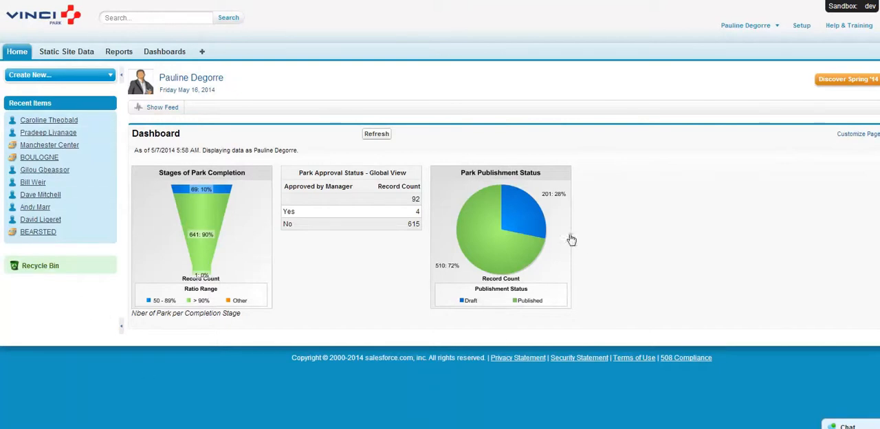
pyautogui.moveTo(108, 146)
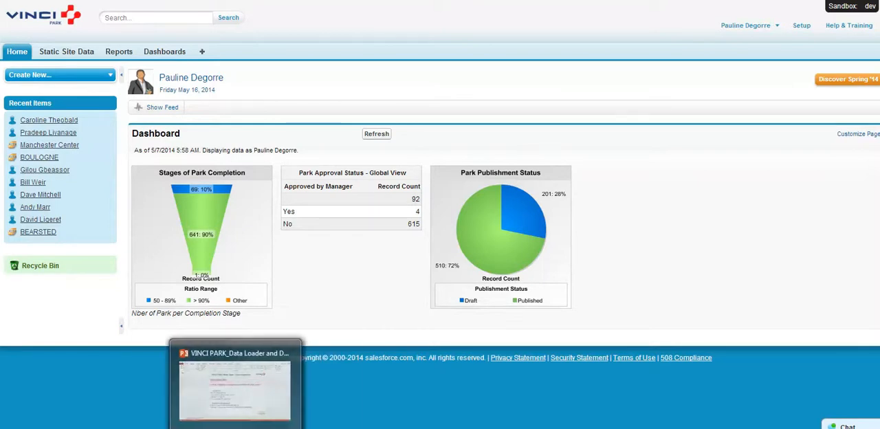
pyautogui.click(183, 427)
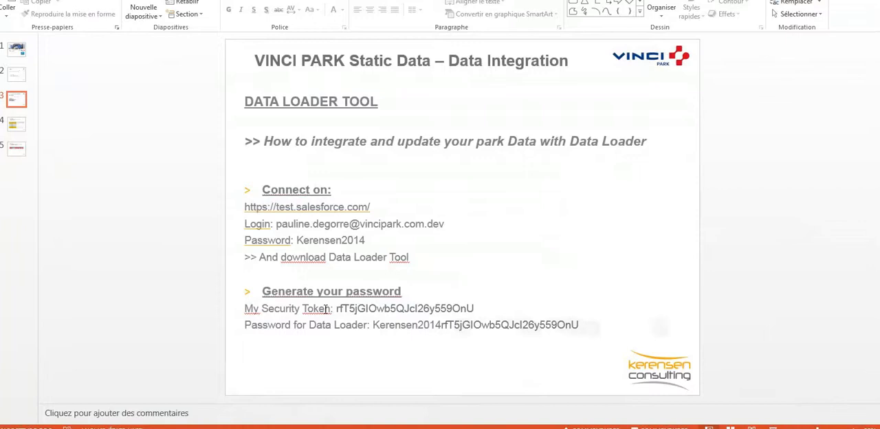
pyautogui.moveTo(474, 309); pyautogui.dragTo(246, 309)
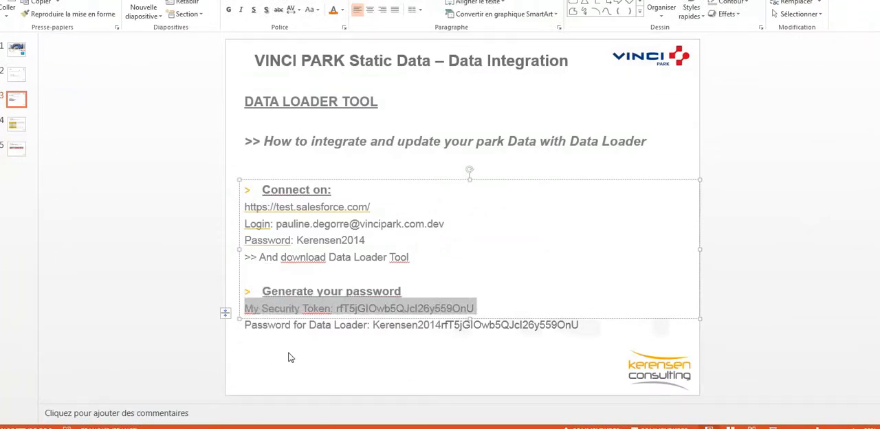
pyautogui.click(389, 327)
pyautogui.doubleClick(406, 309)
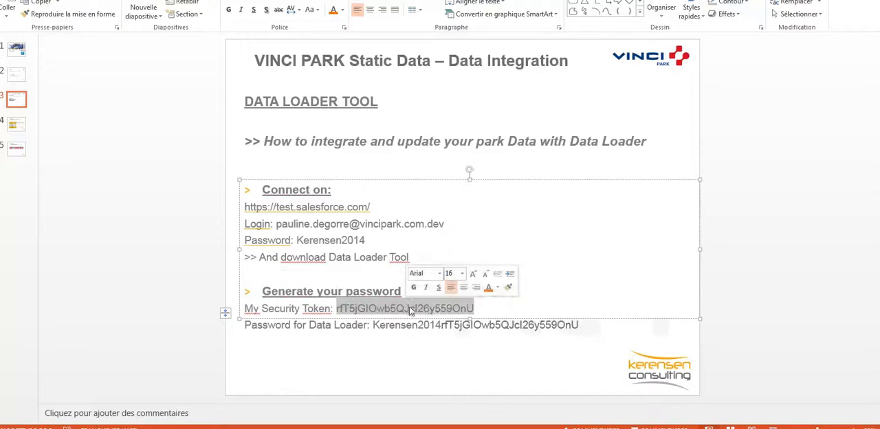
# - Switch to Salesforce, open Reset My Security Token in the personal settings, and return to the PowerPoint slide
pyautogui.hotkey('alt', 'Tab')
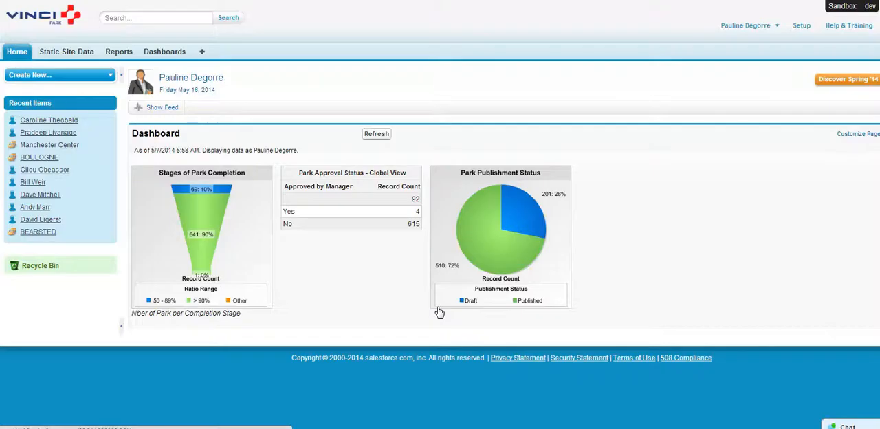
pyautogui.click(778, 26)
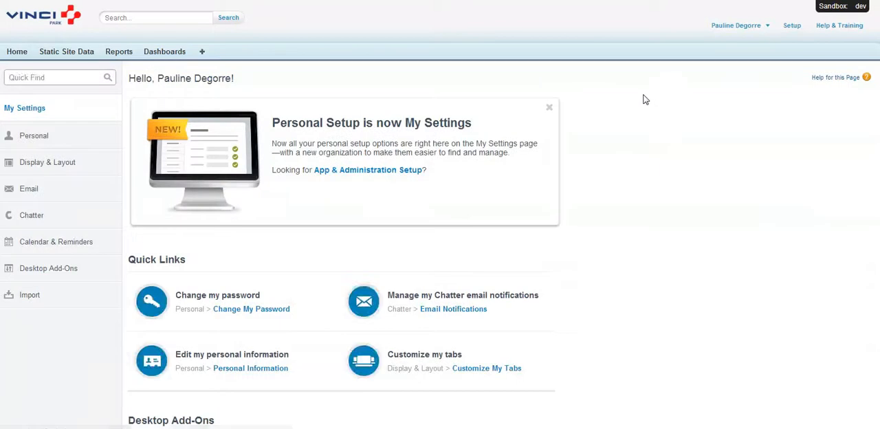
pyautogui.click(42, 142)
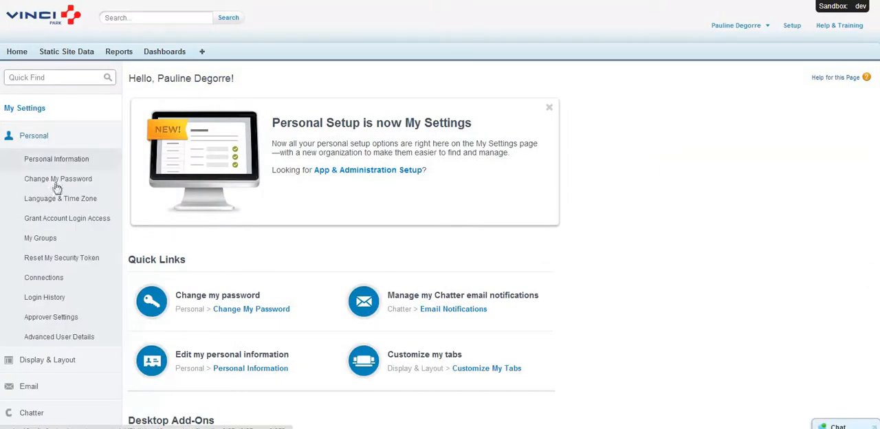
pyautogui.click(74, 264)
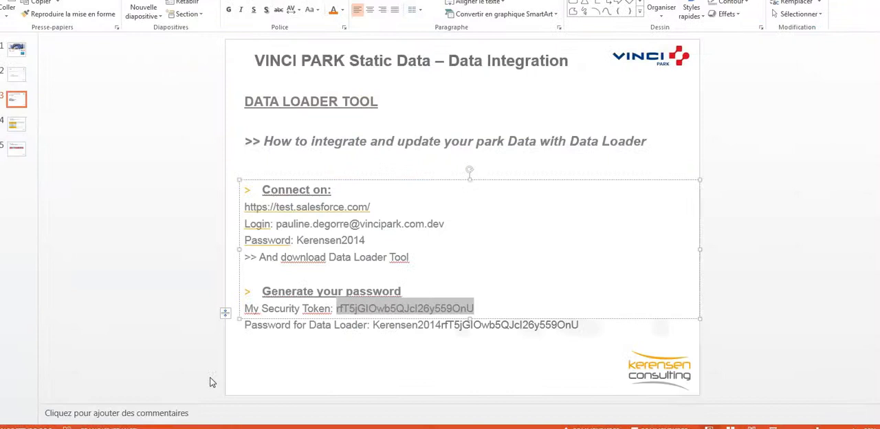
pyautogui.click(174, 331)
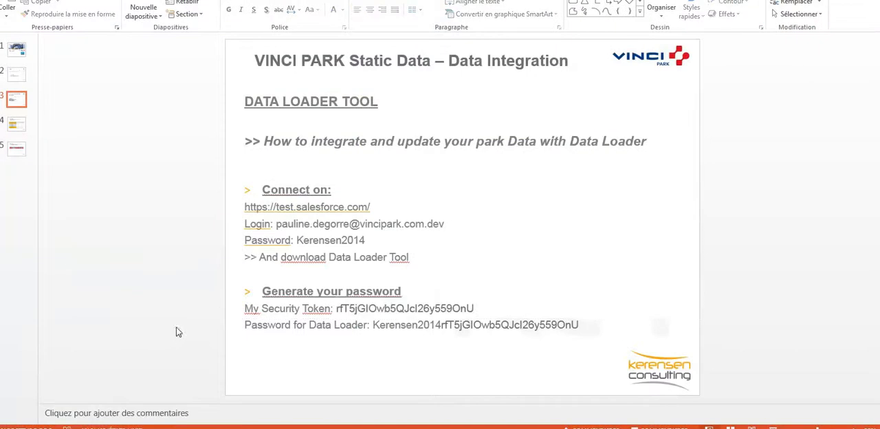
# - Examine the security token on the My Security Token line under Generate your password
pyautogui.moveTo(334, 308); pyautogui.dragTo(485, 306)
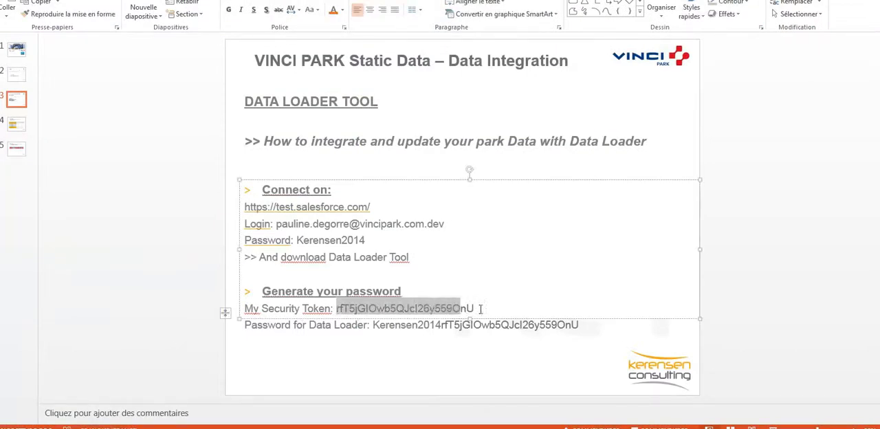
pyautogui.click(471, 361)
pyautogui.click(449, 309)
pyautogui.click(433, 359)
pyautogui.click(394, 307)
pyautogui.doubleClick(393, 307)
pyautogui.click(395, 378)
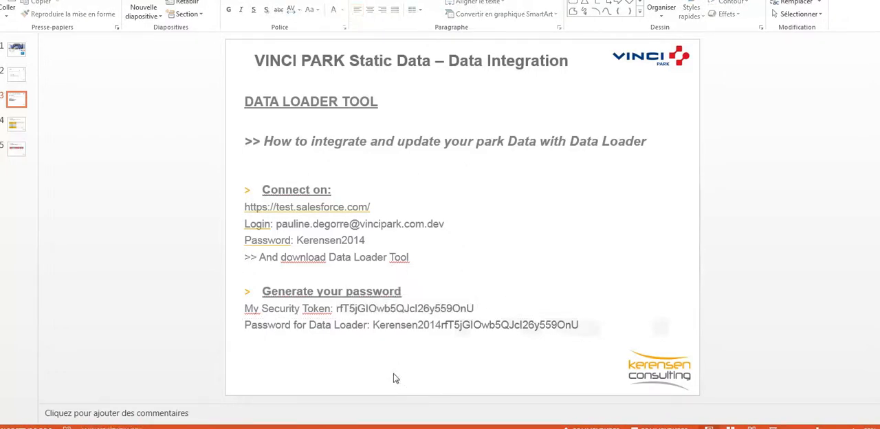
# - Examine how the Password for Data Loader line combines the account password with the security token
pyautogui.moveTo(371, 326); pyautogui.dragTo(236, 327)
pyautogui.click(243, 354)
pyautogui.moveTo(371, 325); pyautogui.dragTo(244, 326)
pyautogui.click(250, 348)
pyautogui.moveTo(507, 309); pyautogui.dragTo(196, 314)
pyautogui.click(268, 364)
pyautogui.moveTo(371, 326); pyautogui.dragTo(255, 349)
pyautogui.click(260, 358)
pyautogui.moveTo(440, 325); pyautogui.dragTo(373, 326)
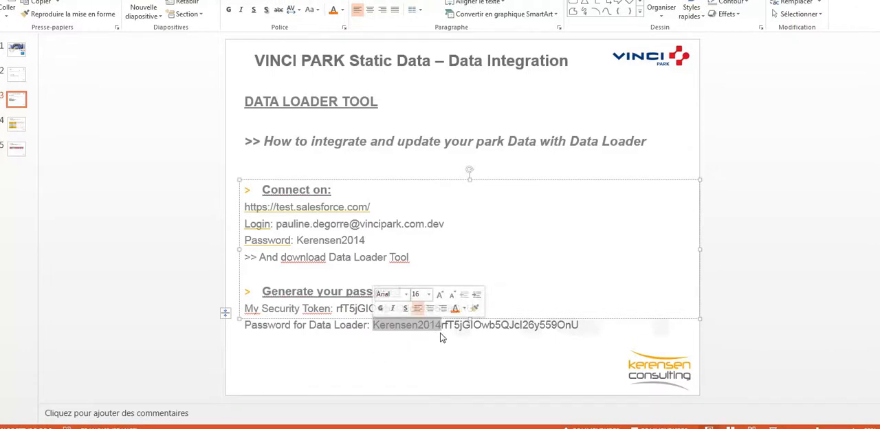
pyautogui.click(365, 309)
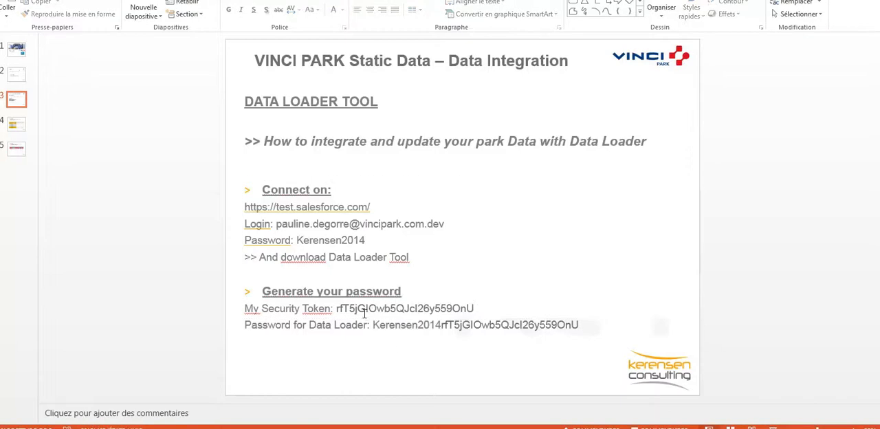
pyautogui.doubleClick(364, 309)
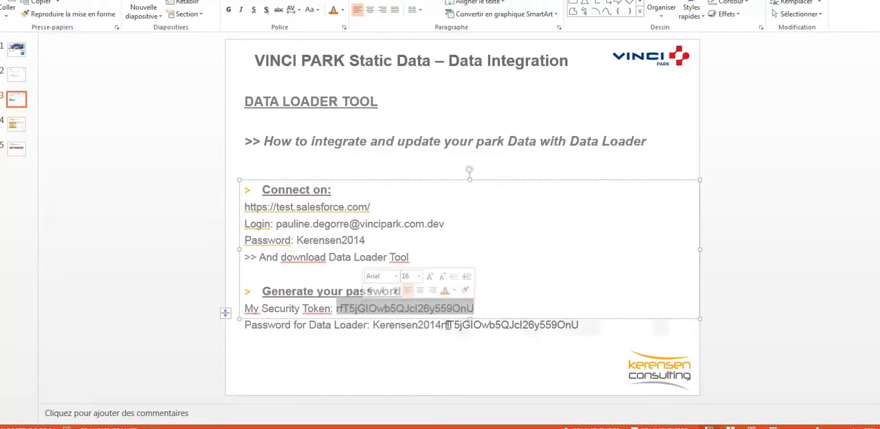
pyautogui.moveTo(442, 325); pyautogui.dragTo(589, 325)
pyautogui.click(589, 326)
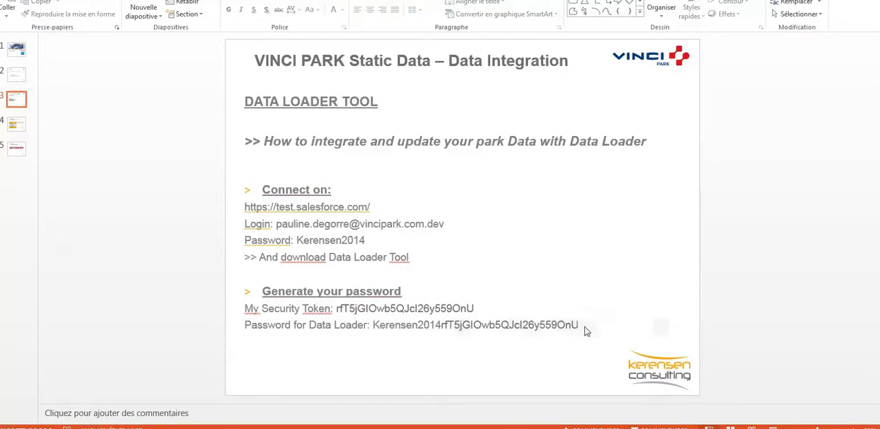
# - Color the security token part of the Password for Data Loader line orange
pyautogui.doubleClick(579, 325)
pyautogui.moveTo(446, 325)
pyautogui.mouseDown()
pyautogui.moveTo(457, 324)
pyautogui.moveTo(442, 328)
pyautogui.mouseUp()
pyautogui.hotkey('ctrl', 'c')
pyautogui.click(333, 10)
pyautogui.click(471, 387)
# - Color the account password part of the Password for Data Loader line blue
pyautogui.moveTo(441, 324); pyautogui.dragTo(373, 326)
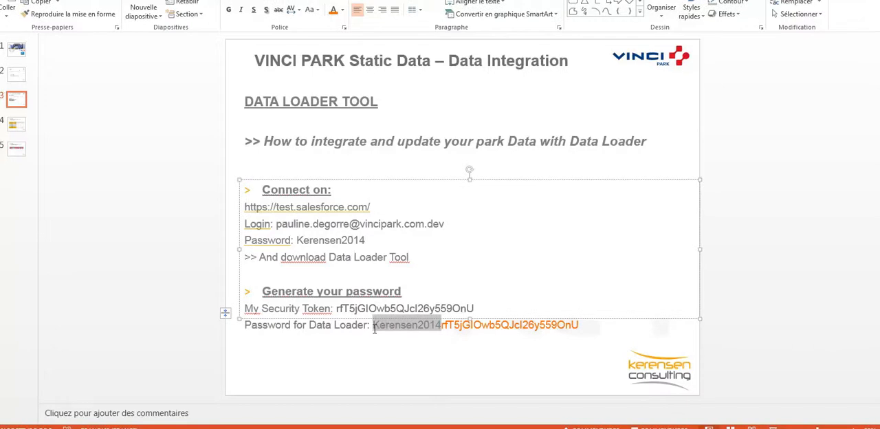
pyautogui.click(341, 11)
pyautogui.click(371, 69)
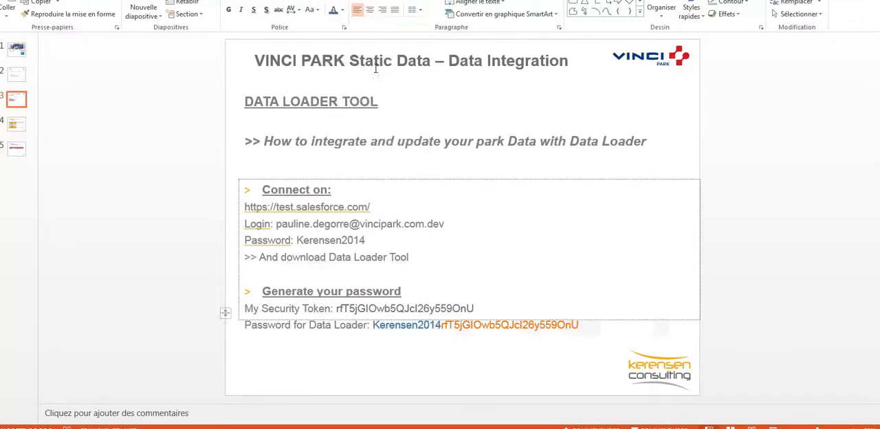
pyautogui.click(472, 324)
pyautogui.click(479, 351)
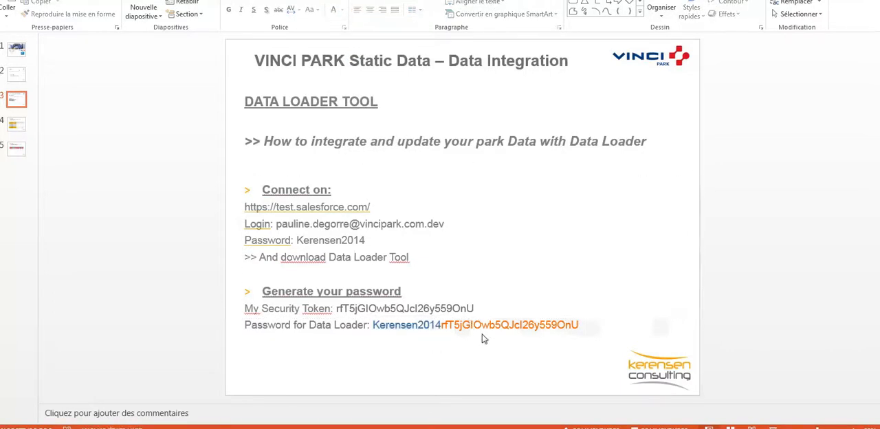
# - Launch Data Loader from the desktop, dismiss its welcome dialog, and move the main window toward the middle of the screen
pyautogui.click(577, 325)
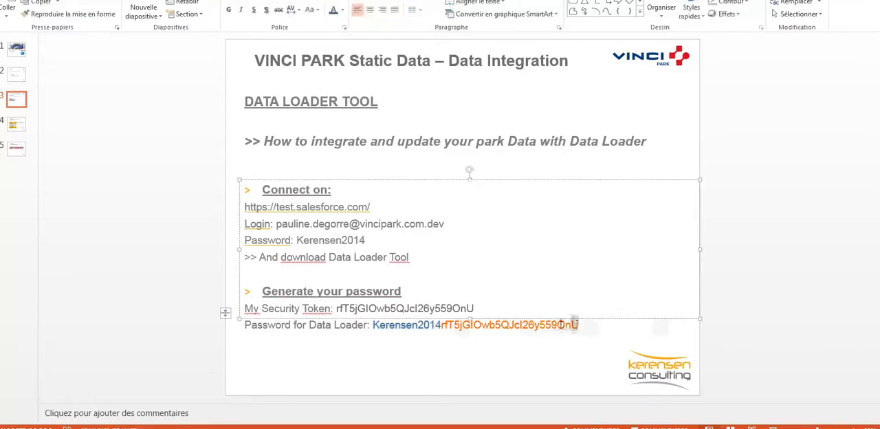
pyautogui.doubleClick(578, 324)
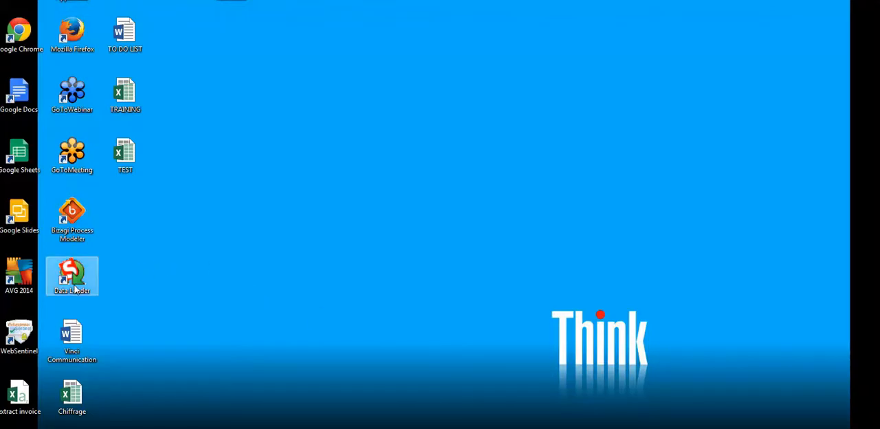
pyautogui.click(70, 278)
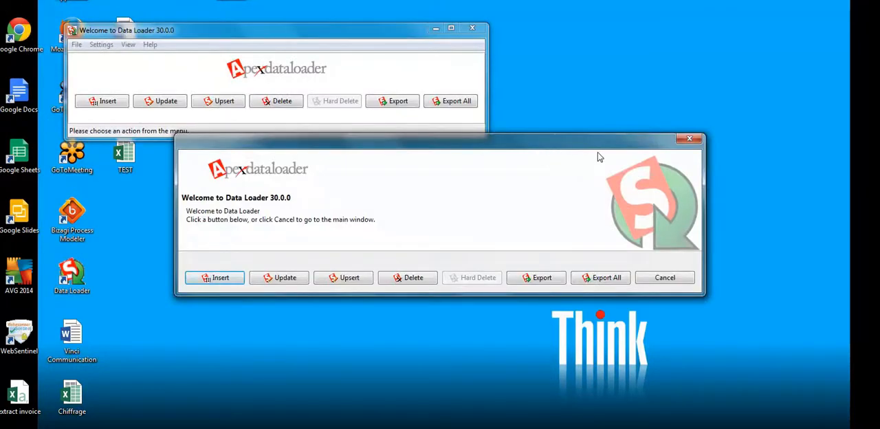
pyautogui.click(689, 142)
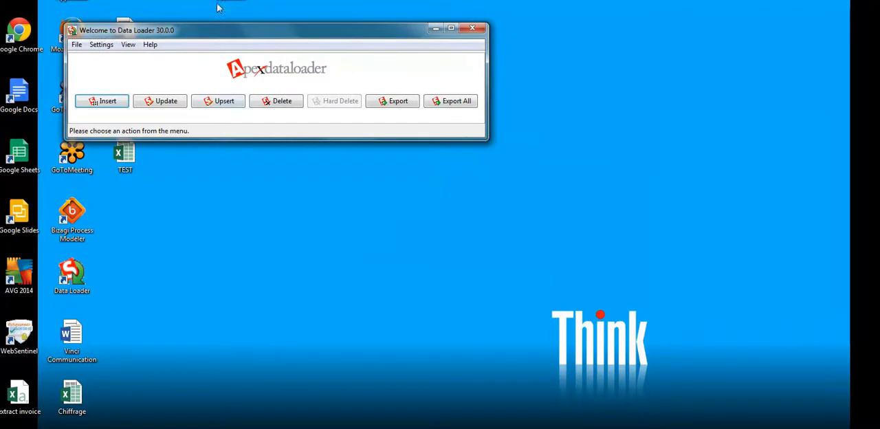
pyautogui.moveTo(217, 35); pyautogui.dragTo(293, 118)
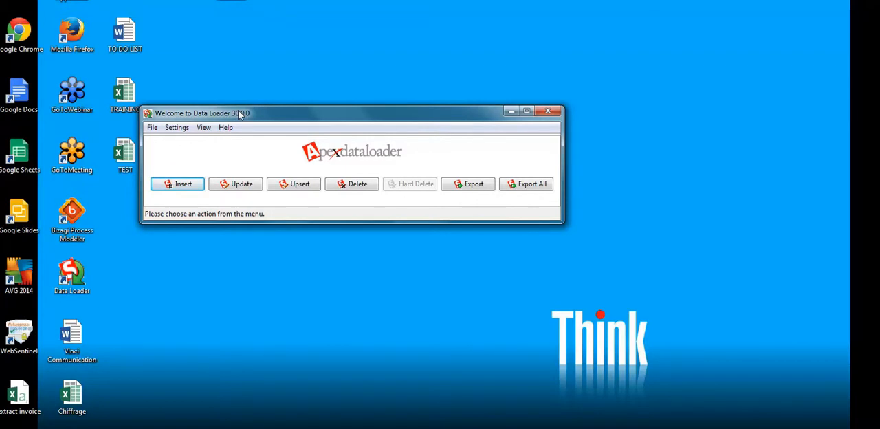
# - Open the Data Loader settings and examine the server host address
pyautogui.click(180, 127)
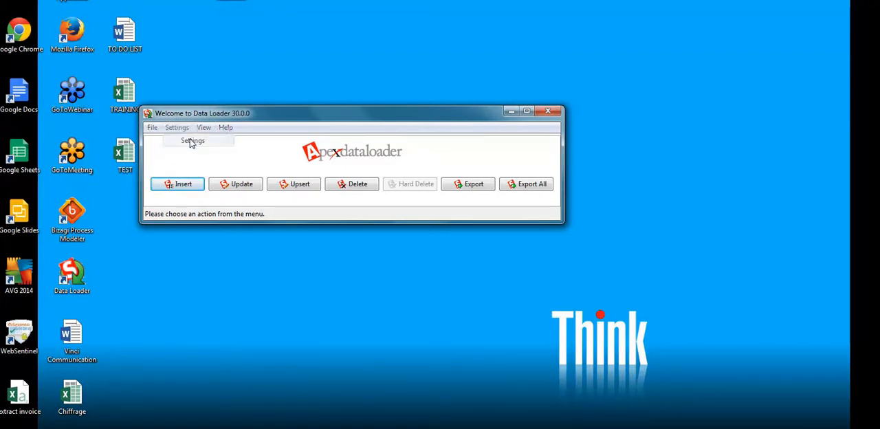
pyautogui.click(191, 141)
pyautogui.click(445, 126)
pyautogui.moveTo(528, 110); pyautogui.dragTo(426, 110)
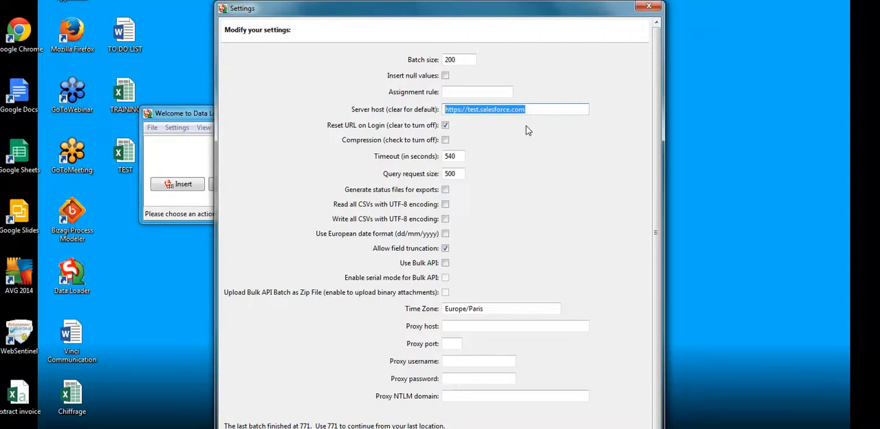
pyautogui.click(531, 108)
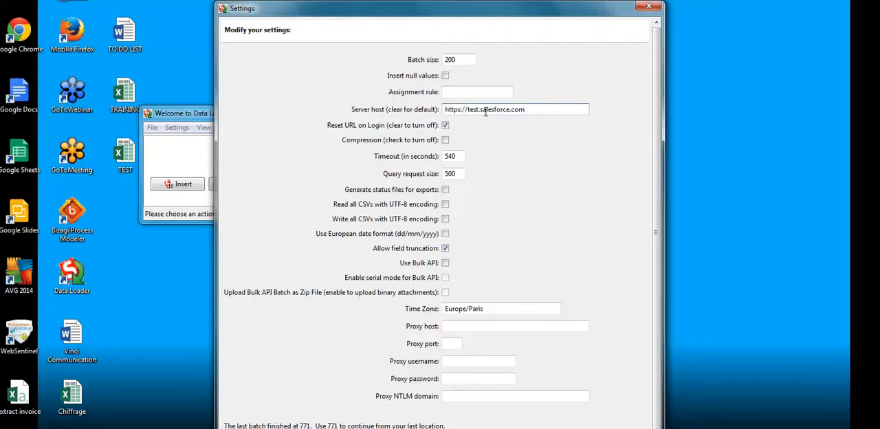
# - Try removing the "test" part from the server host address, and undo the deletion
pyautogui.moveTo(480, 111); pyautogui.dragTo(466, 111)
pyautogui.press('Delete')
pyautogui.hotkey('ctrl', 'z')
pyautogui.click(527, 108)
# - Close the Data Loader settings and switch to the Migration file slide in PowerPoint
pyautogui.moveTo(402, 14); pyautogui.dragTo(323, 30)
pyautogui.click(570, 24)
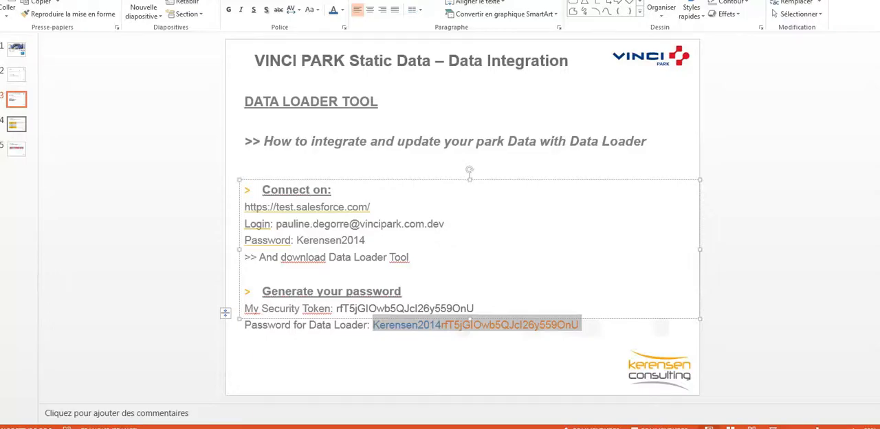
pyautogui.click(17, 129)
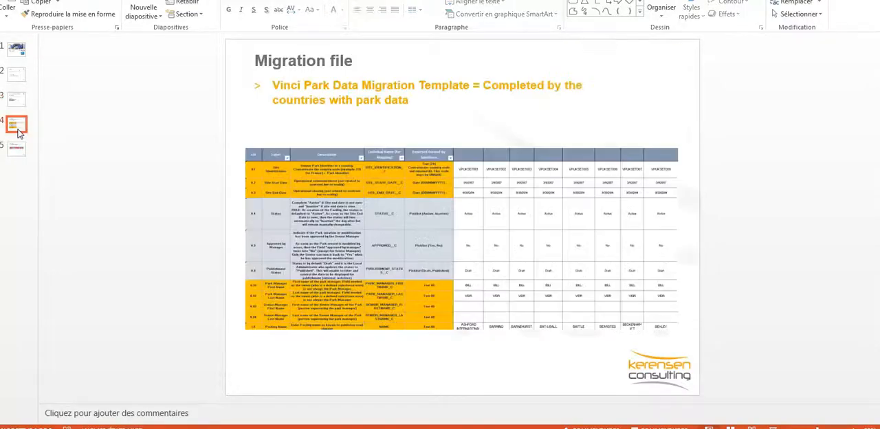
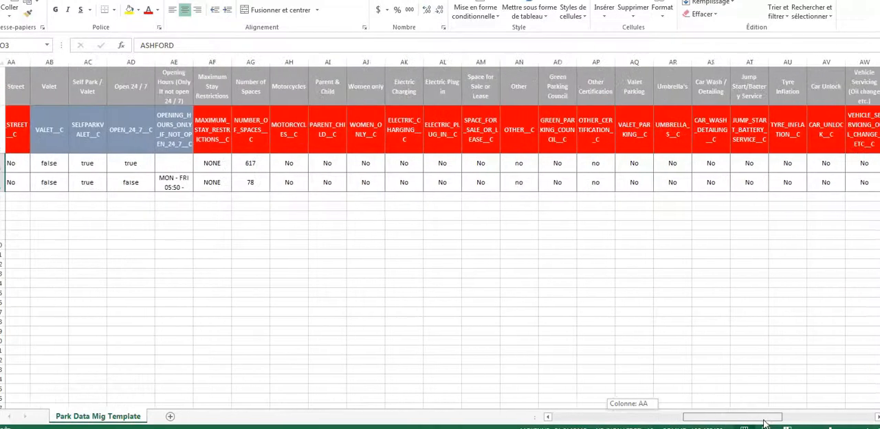
# - Highlight the two empty Owner cells of the ASHFORD INTERNATIONAL and BARMING rows with a yellow fill
pyautogui.click(398, 331)
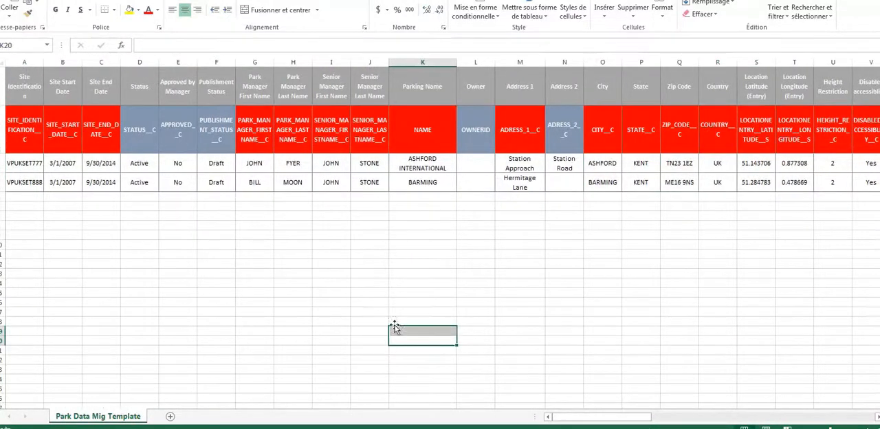
pyautogui.moveTo(479, 67); pyautogui.dragTo(487, 294)
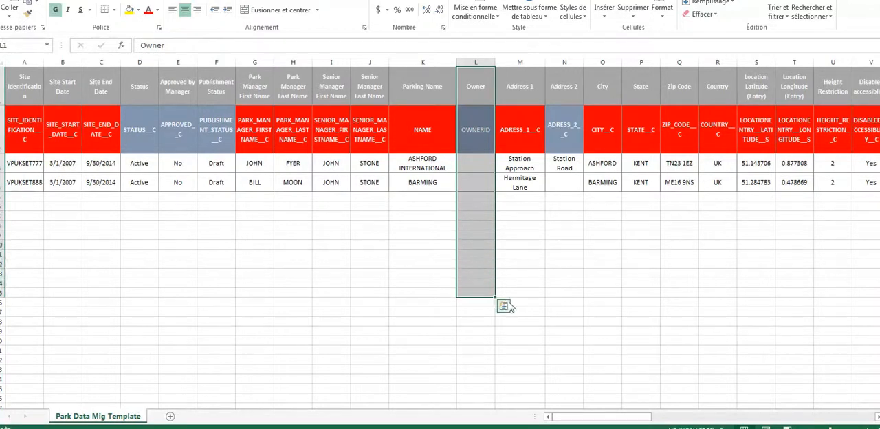
pyautogui.click(514, 292)
pyautogui.moveTo(469, 164); pyautogui.dragTo(472, 182)
pyautogui.click(130, 9)
pyautogui.click(459, 300)
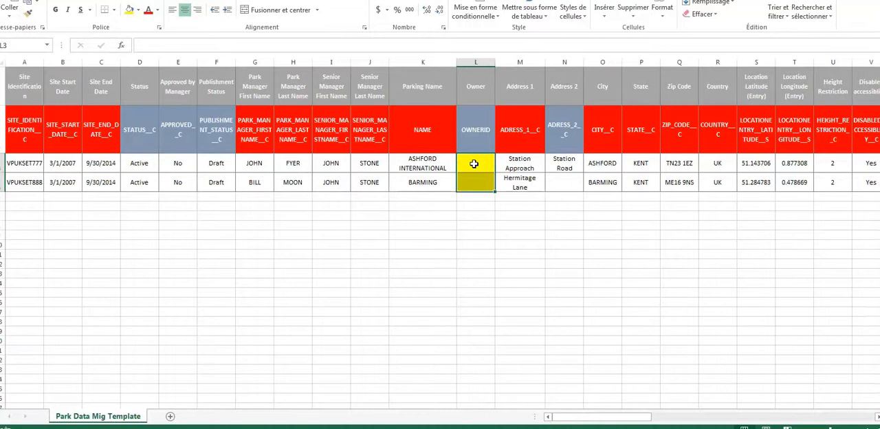
# - Examine the OWNERID column's two yellow cells together with the site identification values of both park rows
pyautogui.moveTo(473, 164); pyautogui.dragTo(474, 173)
pyautogui.click(466, 166)
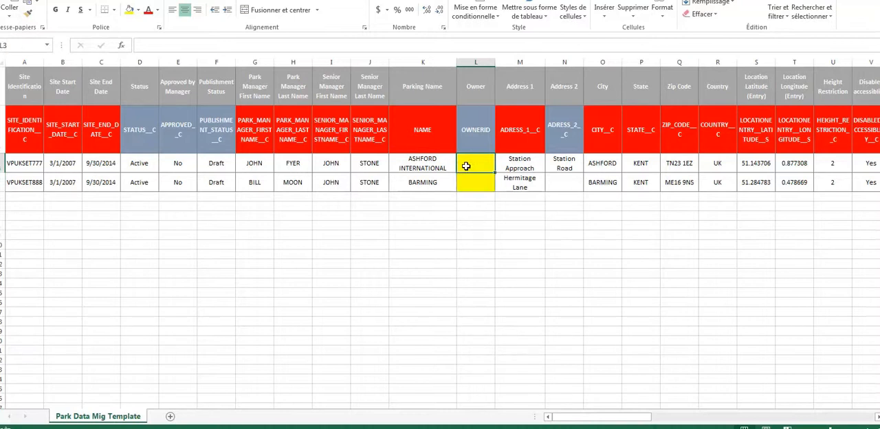
pyautogui.moveTo(466, 166); pyautogui.dragTo(467, 176)
pyautogui.click(468, 167)
pyautogui.moveTo(469, 167); pyautogui.dragTo(471, 180)
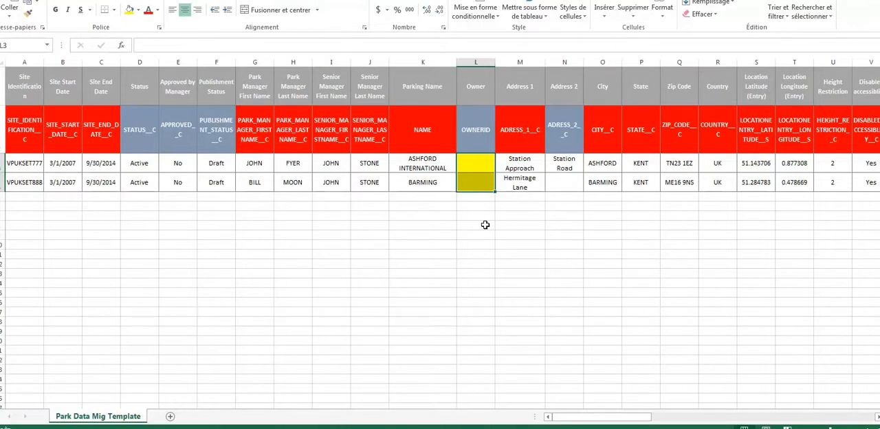
pyautogui.moveTo(37, 160); pyautogui.dragTo(41, 186)
pyautogui.click(177, 247)
pyautogui.moveTo(479, 167); pyautogui.dragTo(479, 186)
pyautogui.click(477, 208)
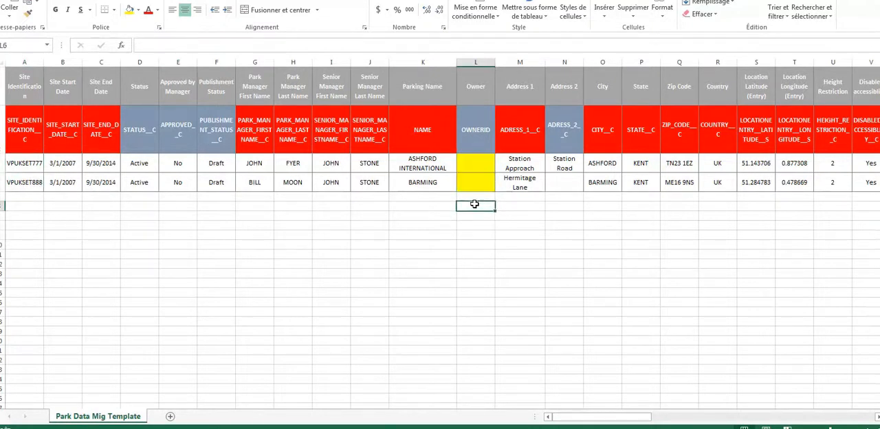
pyautogui.moveTo(473, 164); pyautogui.dragTo(476, 187)
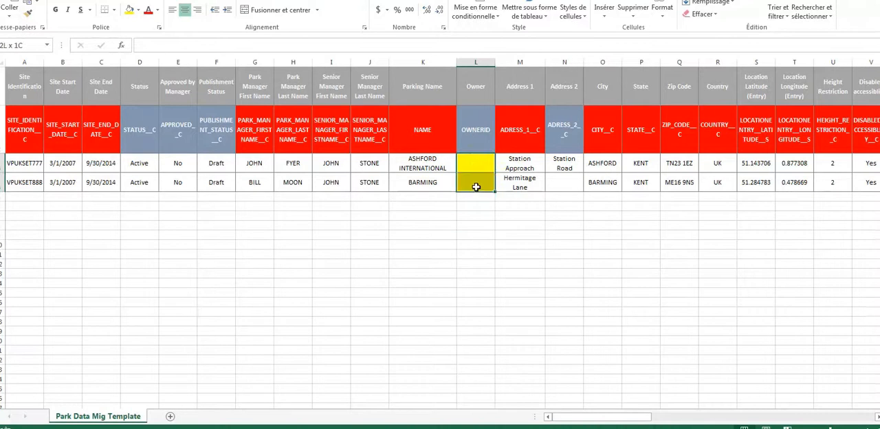
pyautogui.moveTo(475, 142); pyautogui.dragTo(473, 180)
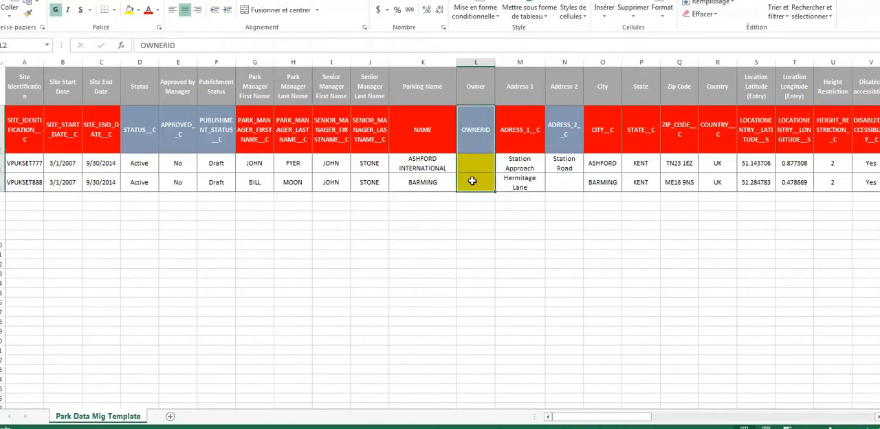
pyautogui.click(473, 207)
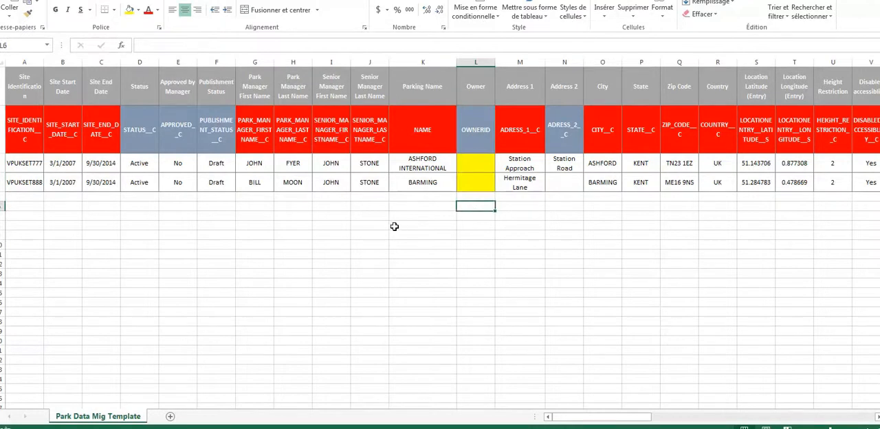
# - Compare the park manager and senior manager name columns with the empty Owner cells of both parks
pyautogui.moveTo(259, 166); pyautogui.dragTo(288, 185)
pyautogui.click(261, 182)
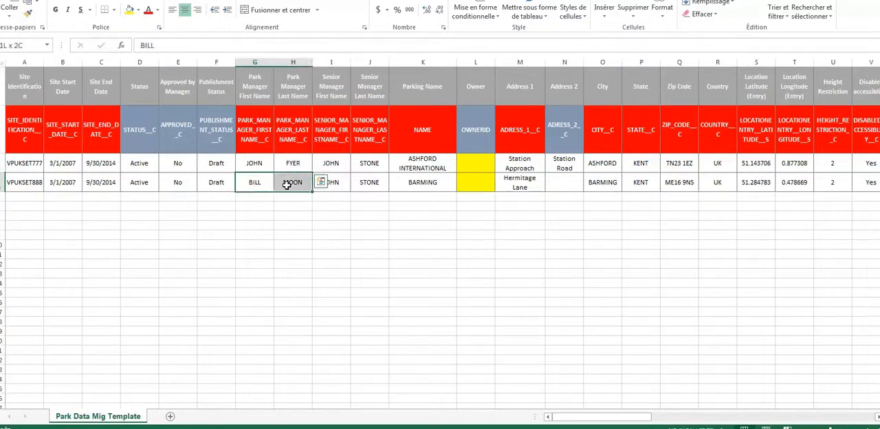
pyautogui.click(303, 246)
pyautogui.click(258, 166)
pyautogui.moveTo(255, 165); pyautogui.dragTo(283, 182)
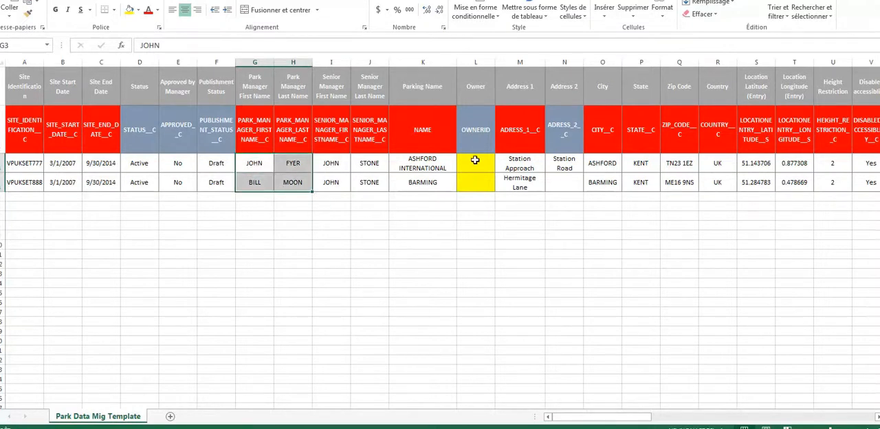
pyautogui.click(474, 160)
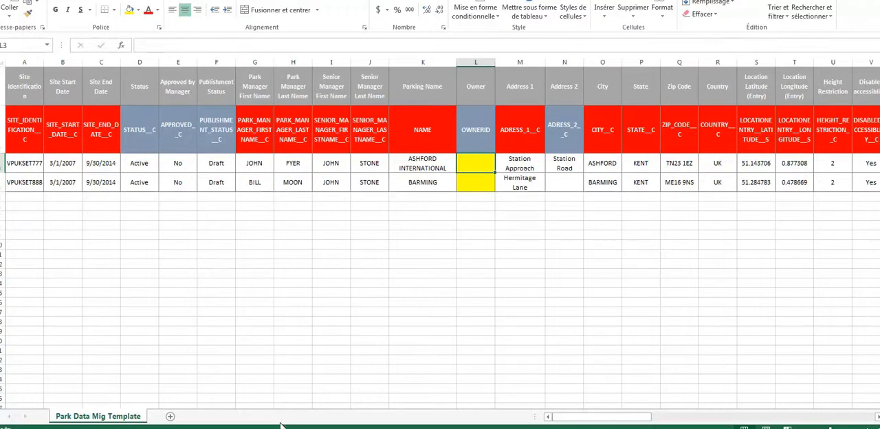
pyautogui.click(255, 232)
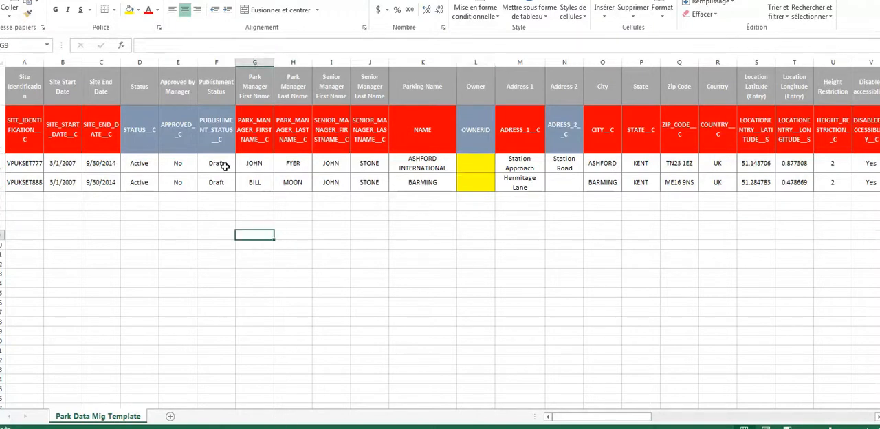
pyautogui.click(255, 166)
pyautogui.click(255, 182)
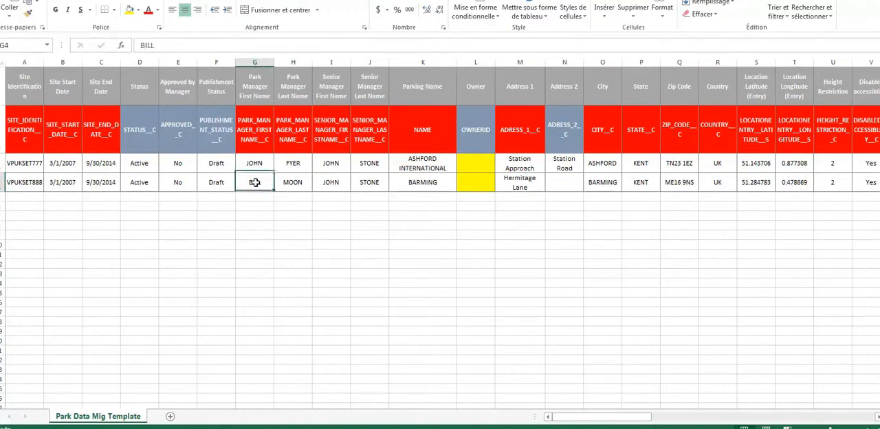
pyautogui.moveTo(257, 165); pyautogui.dragTo(253, 186)
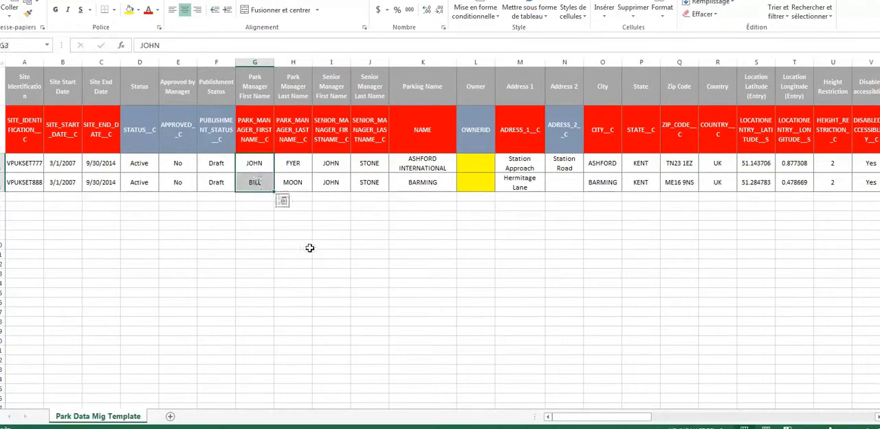
pyautogui.click(309, 247)
pyautogui.moveTo(334, 163); pyautogui.dragTo(333, 183)
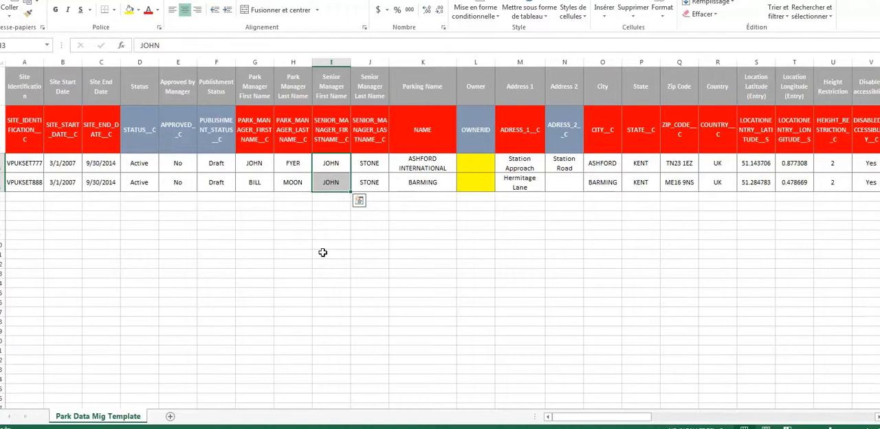
pyautogui.moveTo(474, 167); pyautogui.dragTo(474, 185)
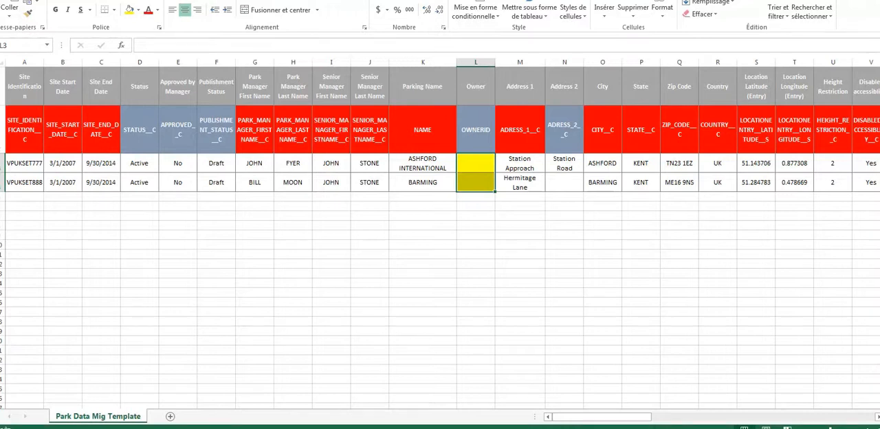
pyautogui.click(474, 173)
pyautogui.moveTo(474, 172); pyautogui.dragTo(473, 182)
# - Switch to Data Loader and start an export, and copy the Data Loader password from slide 3 in PowerPoint
pyautogui.hotkey('alt', 'Tab')
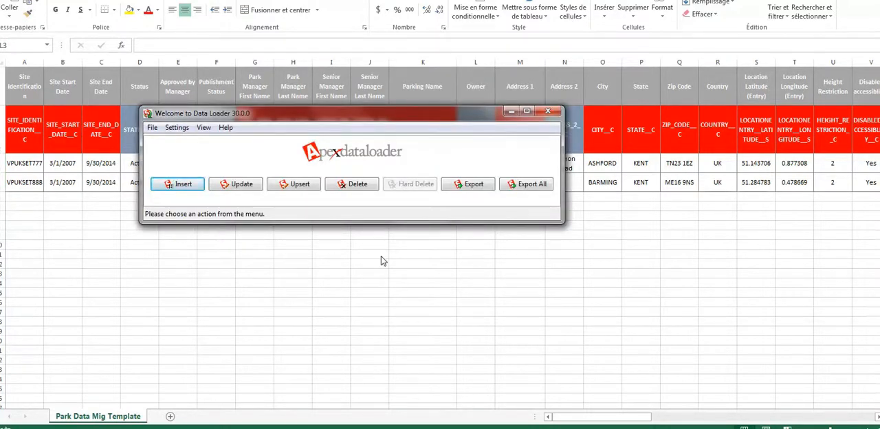
pyautogui.click(468, 184)
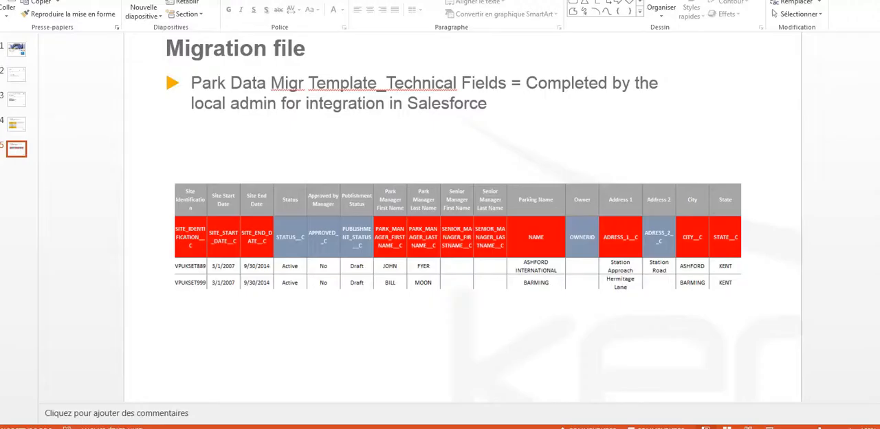
pyautogui.click(16, 99)
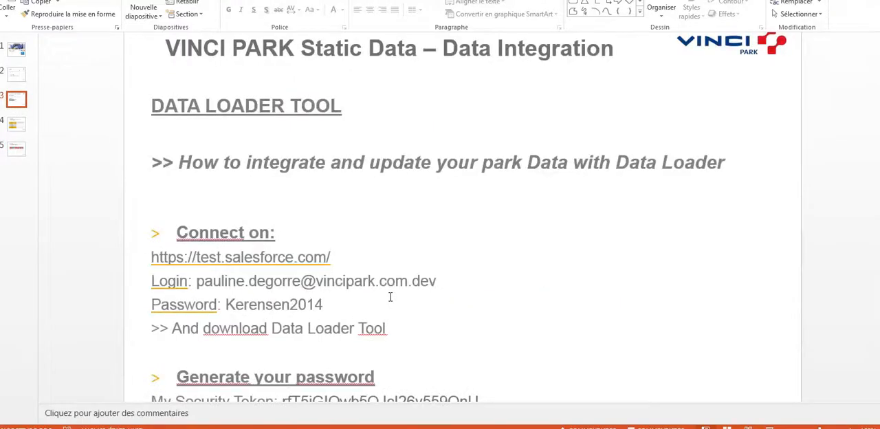
pyautogui.scroll(-2, 407, 289)
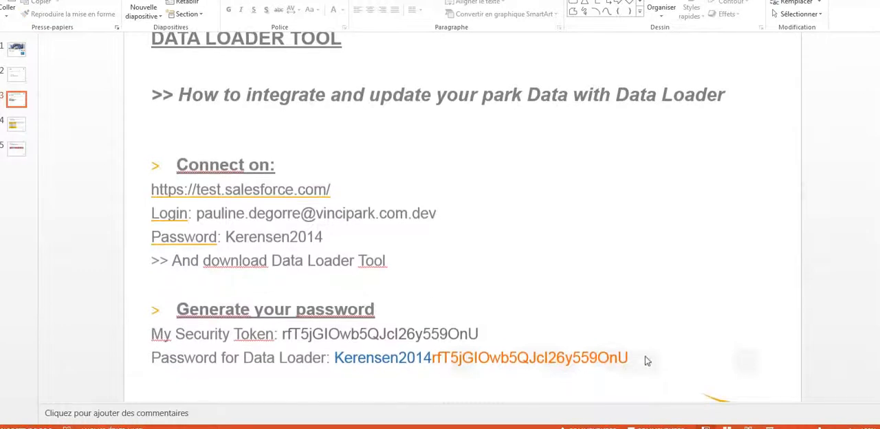
pyautogui.moveTo(628, 360); pyautogui.dragTo(385, 359)
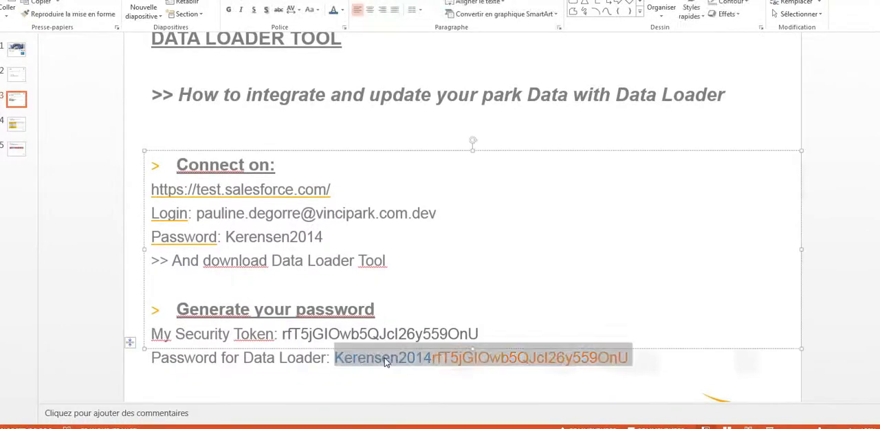
# - Return to the Data Loader export, paste the account password, log in to Salesforce and continue to the object selection
pyautogui.hotkey('alt', 'Tab')
pyautogui.click(310, 194)
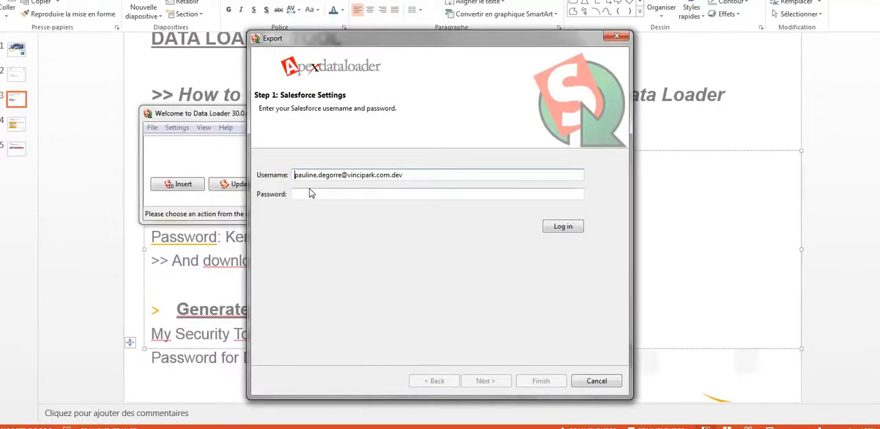
pyautogui.hotkey('ctrl', 'v')
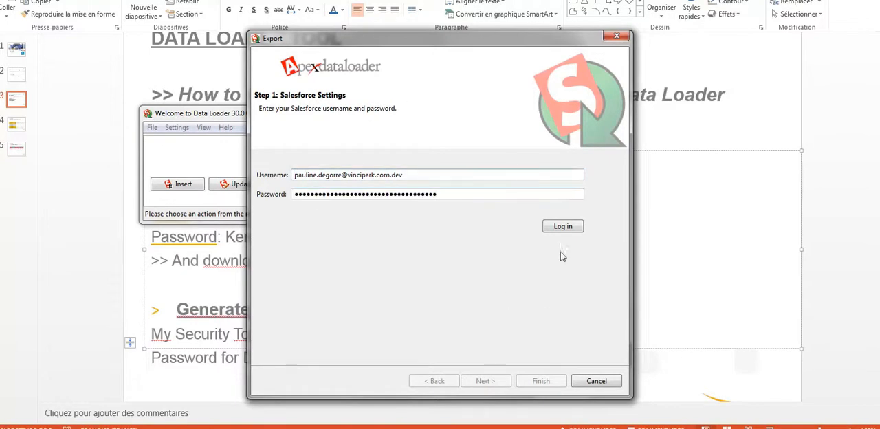
pyautogui.click(568, 232)
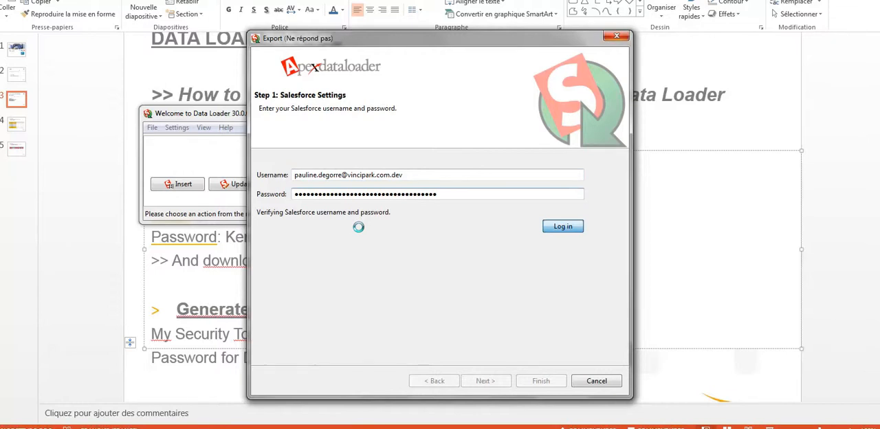
pyautogui.click(469, 386)
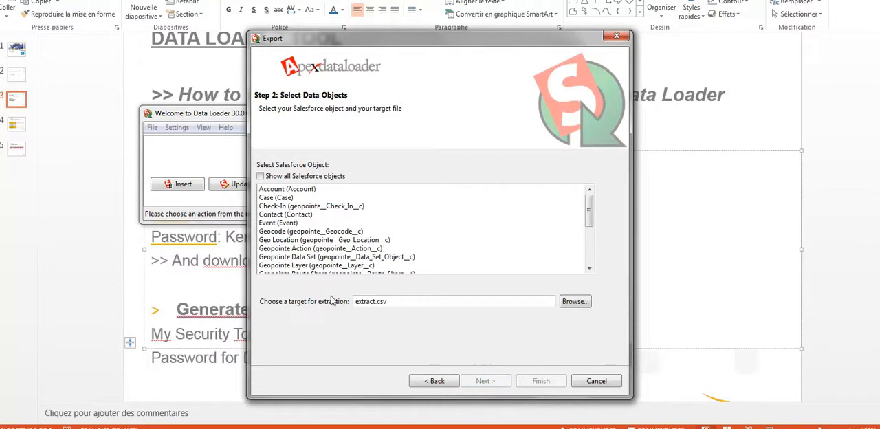
# - Choose User (User) as the Salesforce object to export and name the extraction file USERS.csv
pyautogui.click(294, 191)
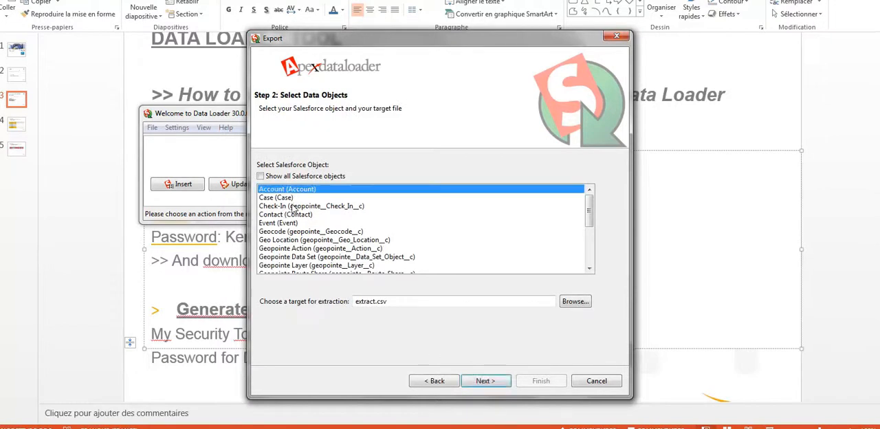
pyautogui.scroll(-4, 294, 208)
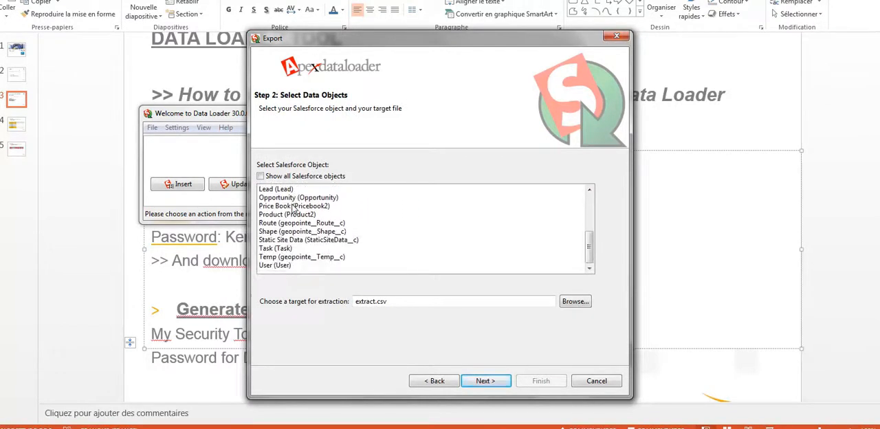
pyautogui.click(283, 265)
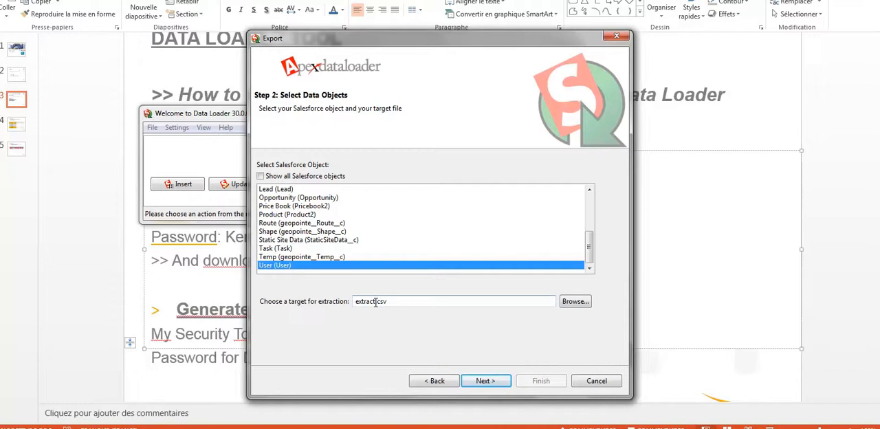
pyautogui.moveTo(375, 302); pyautogui.dragTo(348, 301)
pyautogui.write('USERS')
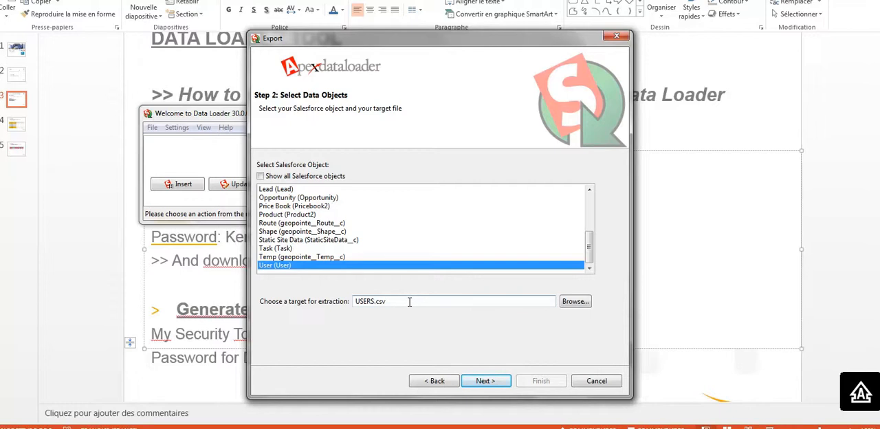
# - Set the desktop (Bureau) as the save location for the USERS extraction file
pyautogui.click(574, 301)
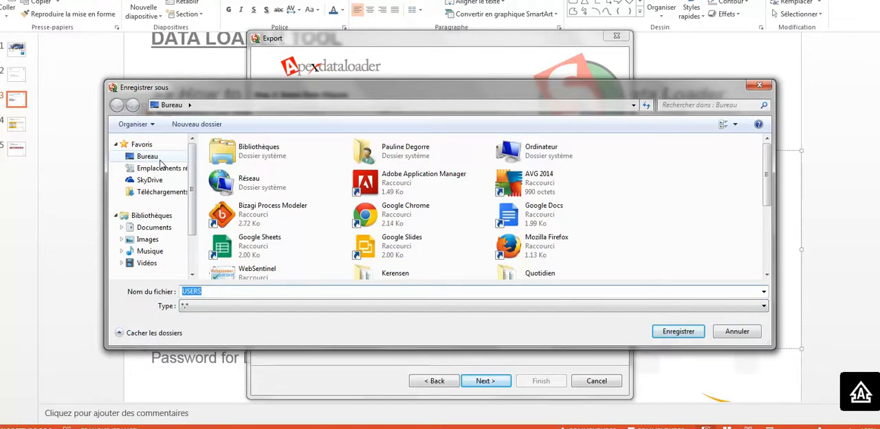
pyautogui.click(154, 158)
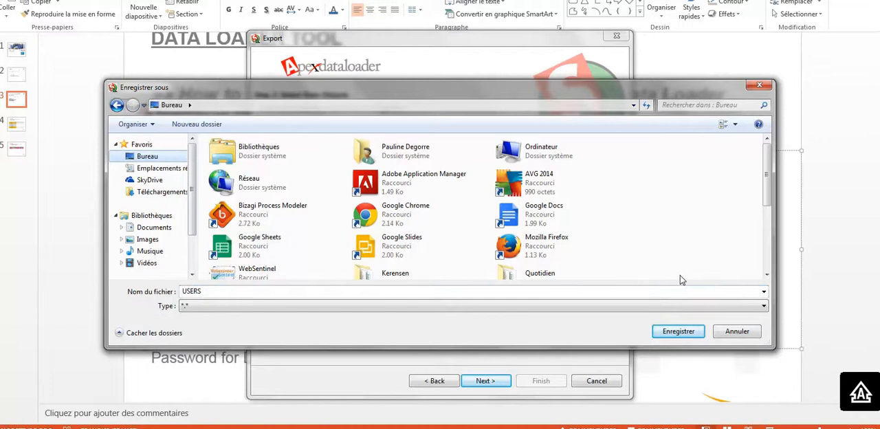
pyautogui.click(678, 331)
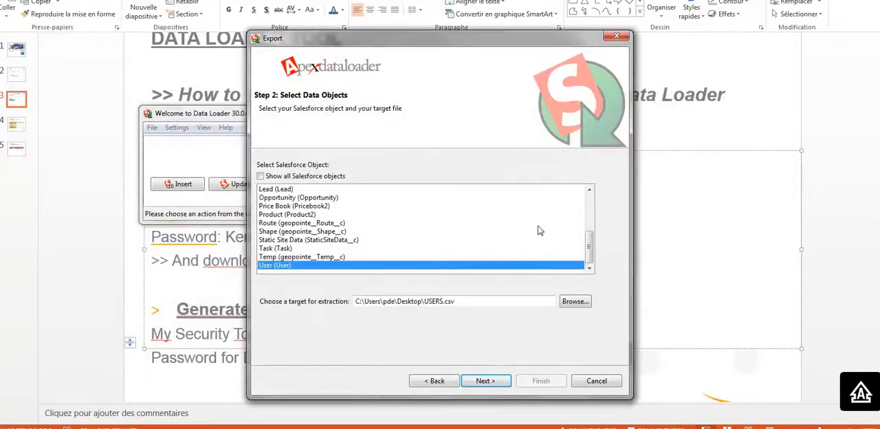
# - Continue to the query editing step and include the Id, Username, LastName, FirstName and CompanyName fields
pyautogui.click(501, 384)
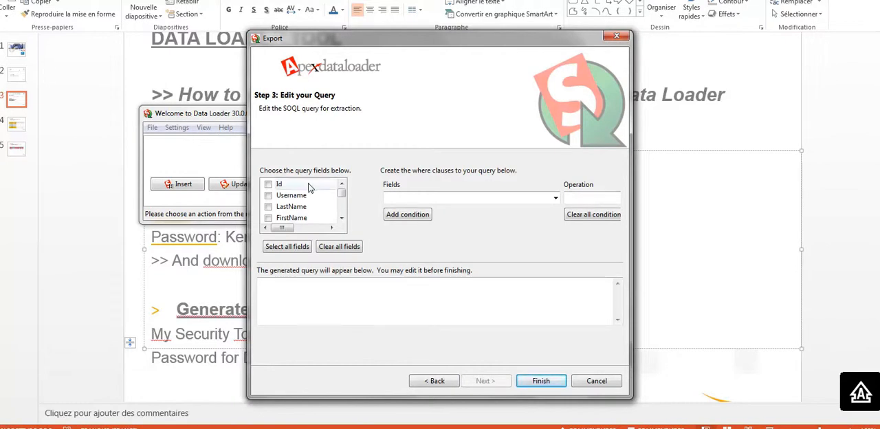
pyautogui.click(268, 185)
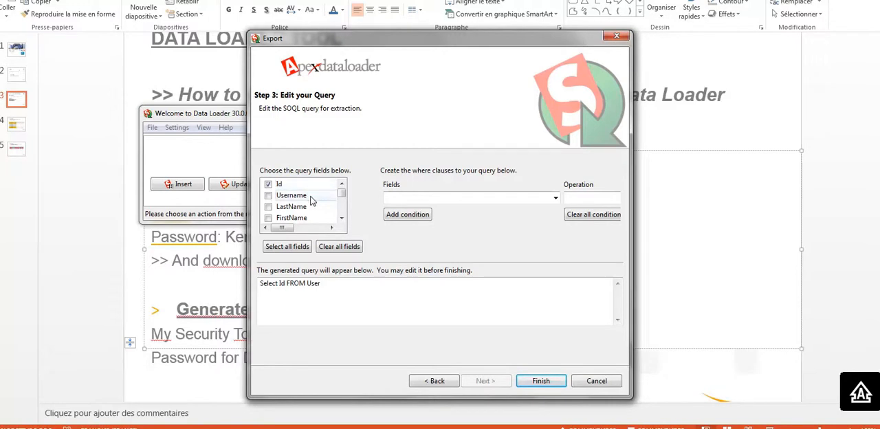
pyautogui.click(268, 196)
pyautogui.click(268, 207)
pyautogui.click(268, 218)
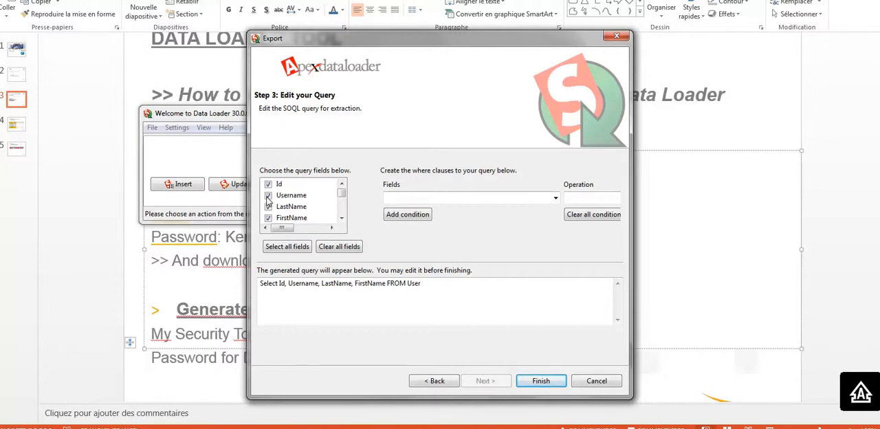
pyautogui.click(342, 218)
pyautogui.click(341, 218)
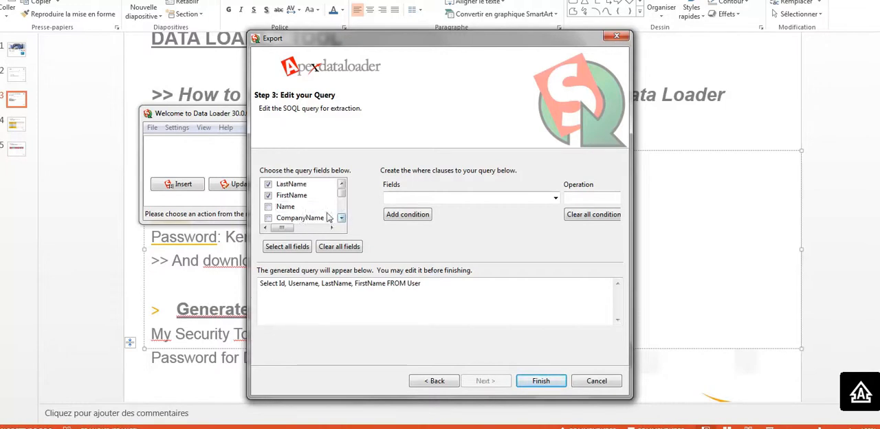
pyautogui.click(268, 218)
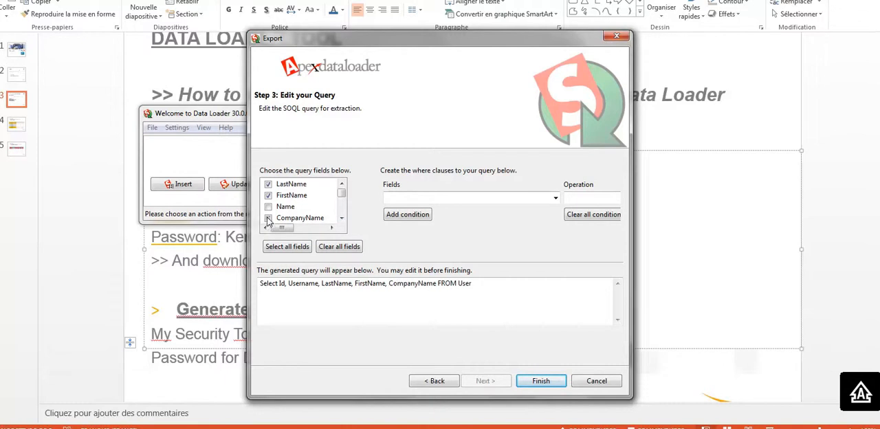
# - Add the Country field to the User query, finish the export setup and run the extraction
pyautogui.click(341, 218)
pyautogui.click(342, 218)
pyautogui.click(341, 218)
pyautogui.click(341, 218)
pyautogui.click(341, 218)
pyautogui.click(342, 218)
pyautogui.click(342, 218)
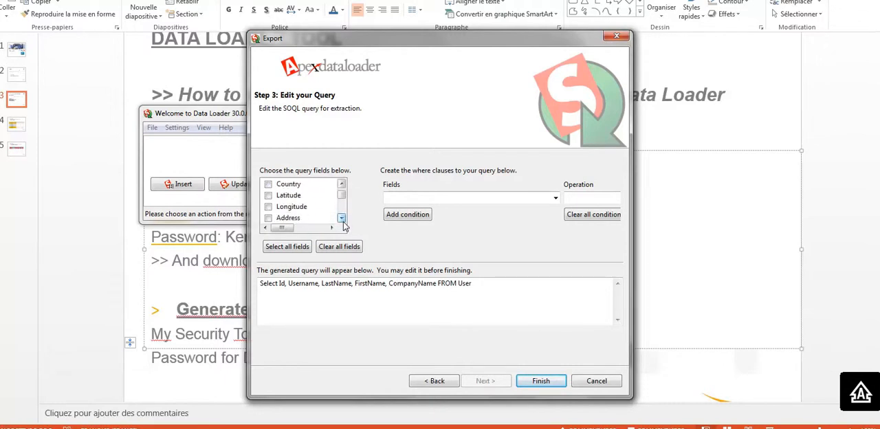
pyautogui.click(269, 186)
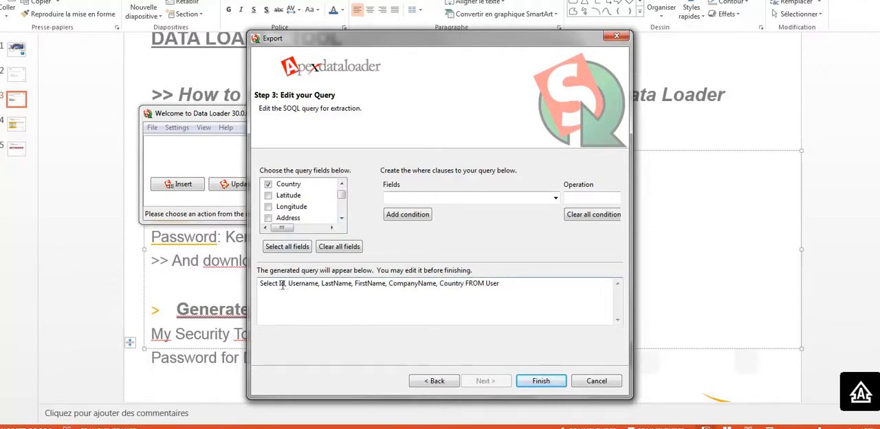
pyautogui.click(549, 385)
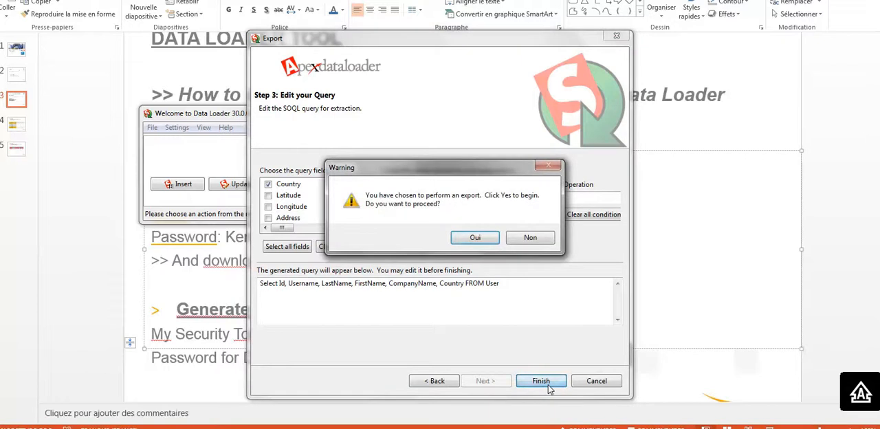
pyautogui.click(476, 237)
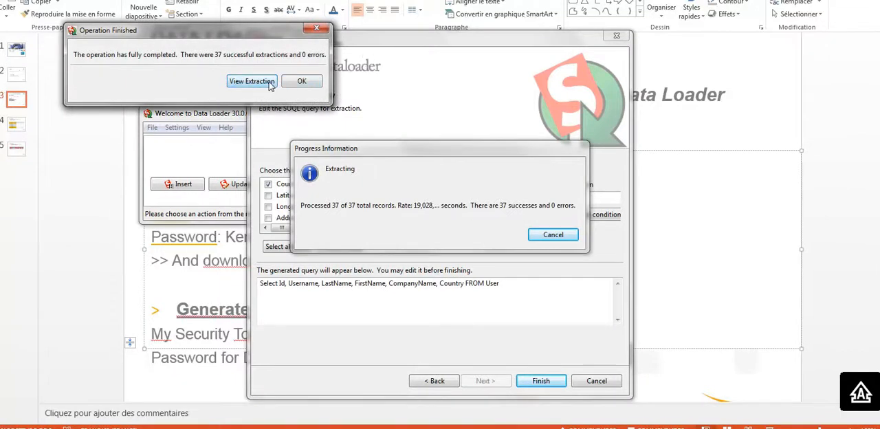
# - View the extracted user records, widening the viewer to show all columns, and close the viewer and the completion dialog
pyautogui.click(251, 81)
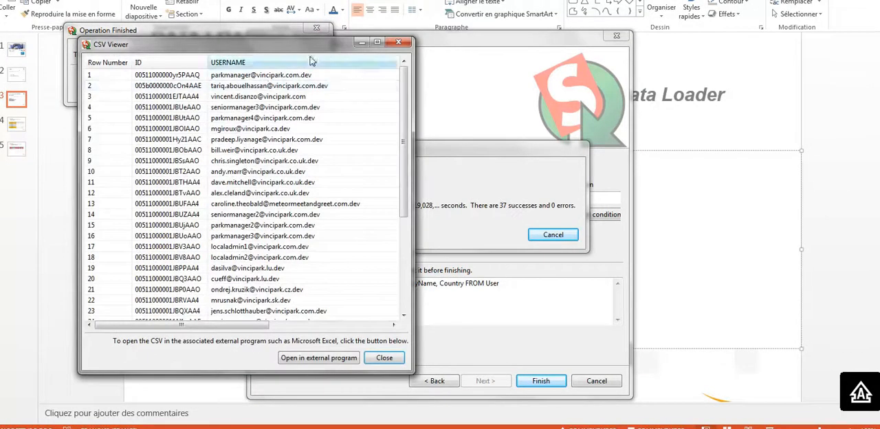
pyautogui.click(378, 42)
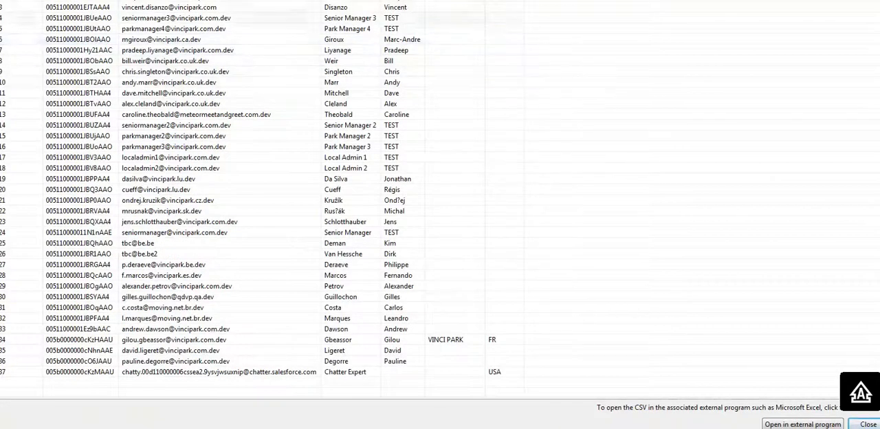
pyautogui.click(861, 0)
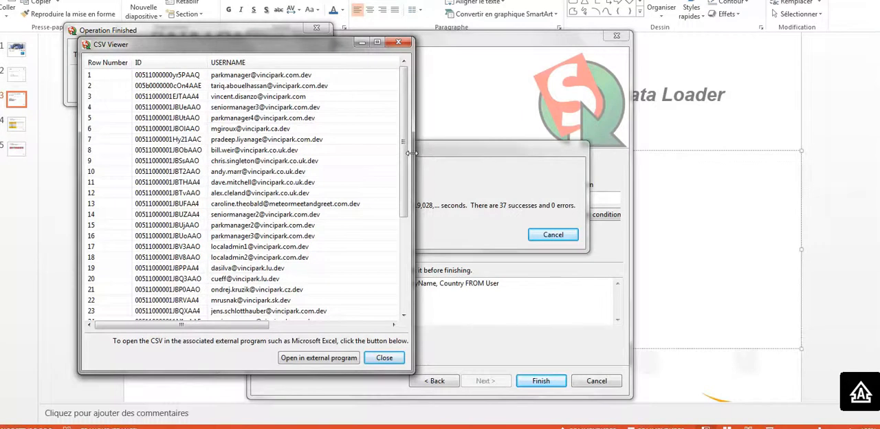
pyautogui.moveTo(409, 152); pyautogui.dragTo(642, 153)
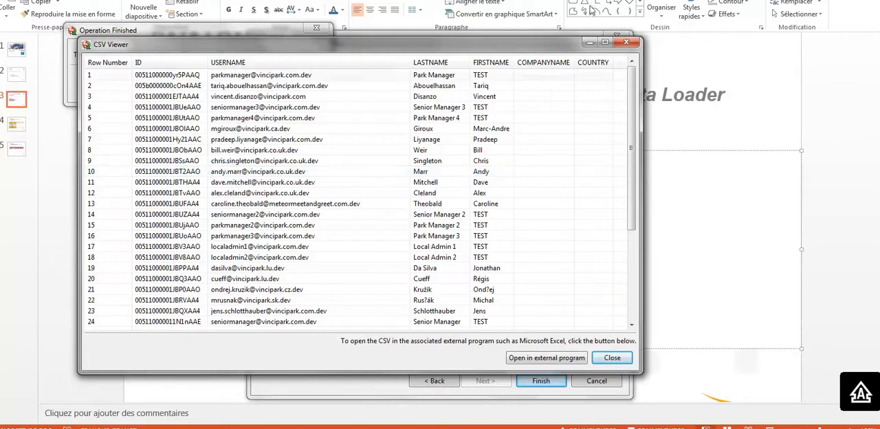
pyautogui.click(626, 42)
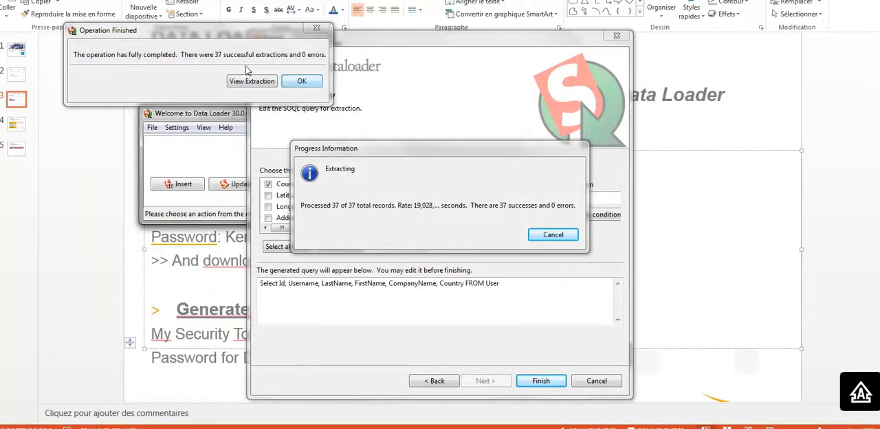
pyautogui.click(295, 83)
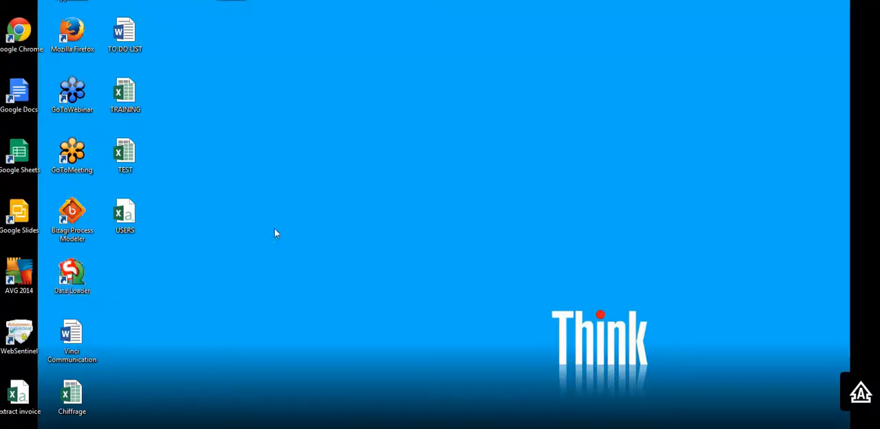
# - Open the USERS file from the desktop in Excel and widen the ID, USERNAME and LASTNAME columns to fit their contents
pyautogui.doubleClick(146, 230)
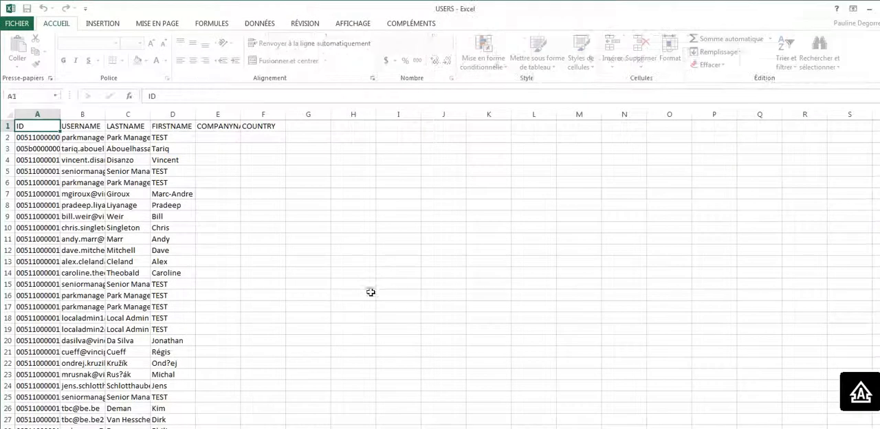
pyautogui.click(371, 292)
pyautogui.moveTo(60, 114); pyautogui.dragTo(146, 130)
pyautogui.click(319, 246)
pyautogui.moveTo(234, 114); pyautogui.dragTo(295, 136)
pyautogui.click(406, 204)
pyautogui.moveTo(187, 112); pyautogui.dragTo(282, 114)
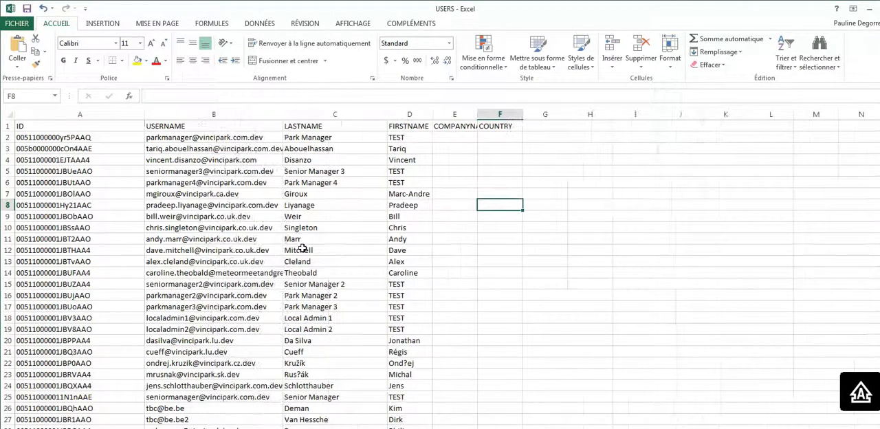
# - Copy the ID of the Park Manager TEST user and paste it into both yellow OWNERID cells of the Park Data Mig Template sheet
pyautogui.doubleClick(70, 141)
pyautogui.moveTo(94, 137); pyautogui.dragTo(4, 141)
pyautogui.hotkey('ctrl', 'c')
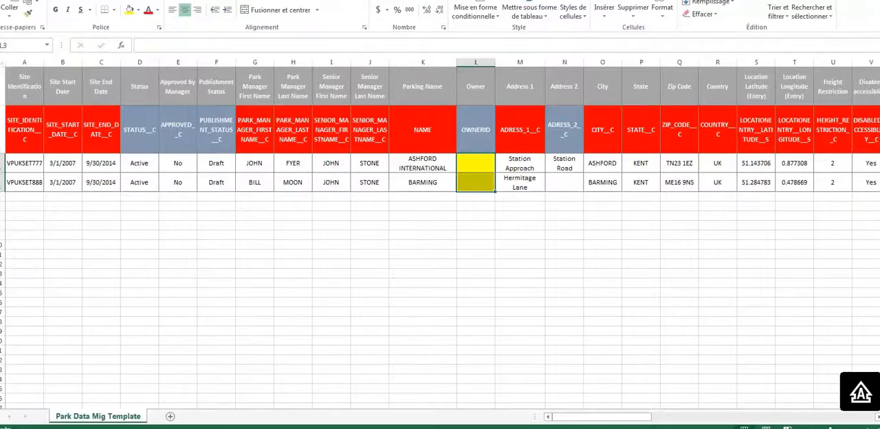
pyautogui.doubleClick(478, 160)
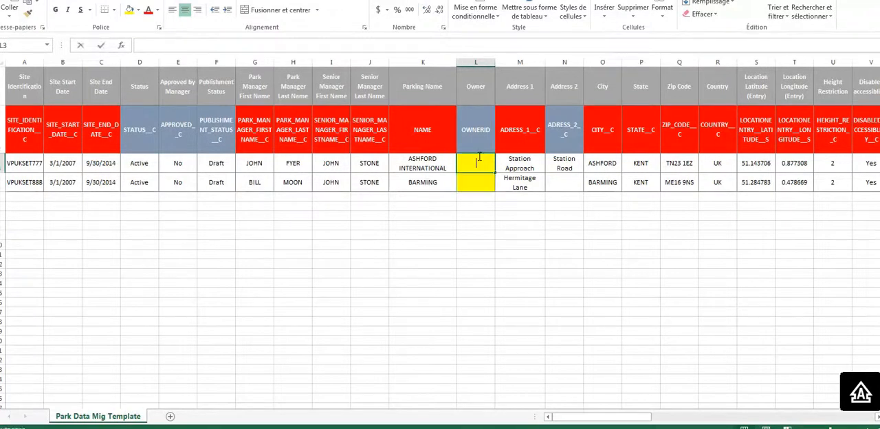
pyautogui.hotkey('ctrl', 'v')
pyautogui.press('Return')
pyautogui.hotkey('ctrl', 'v')
pyautogui.click(463, 236)
pyautogui.click(347, 217)
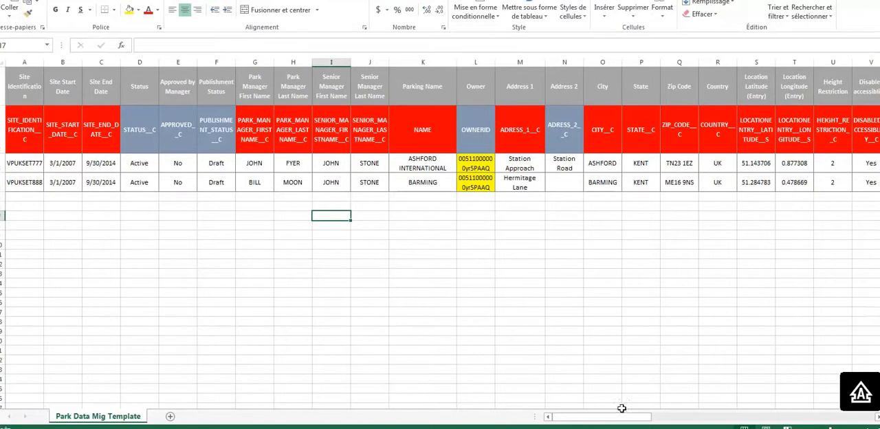
# - Examine the IDSalesforce column at the far end of the template, including its ID header and the two park rows beneath
pyautogui.moveTo(608, 419); pyautogui.dragTo(856, 422)
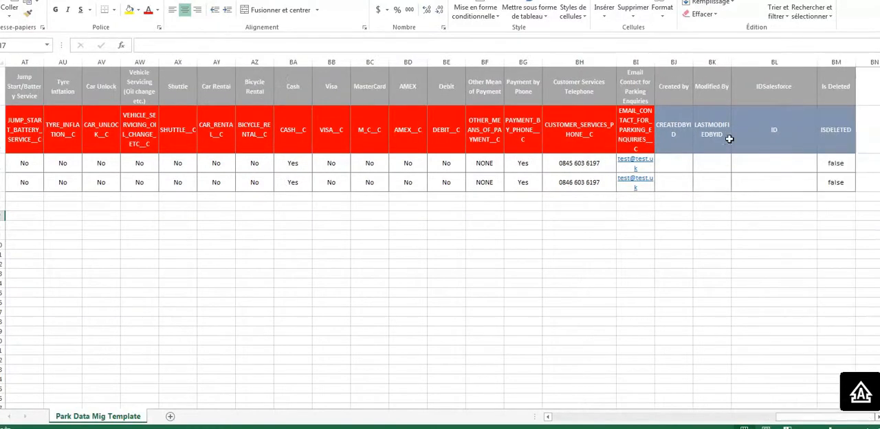
pyautogui.click(768, 88)
pyautogui.moveTo(768, 88); pyautogui.dragTo(777, 180)
pyautogui.click(766, 140)
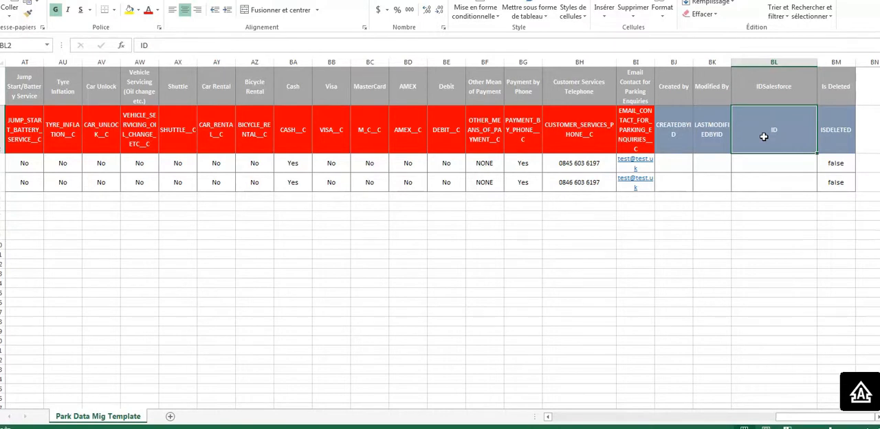
pyautogui.moveTo(759, 164); pyautogui.dragTo(740, 180)
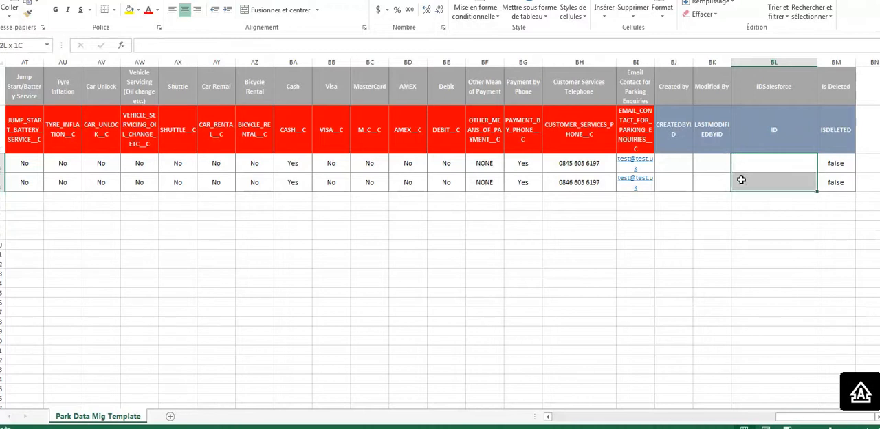
pyautogui.moveTo(747, 139); pyautogui.dragTo(746, 185)
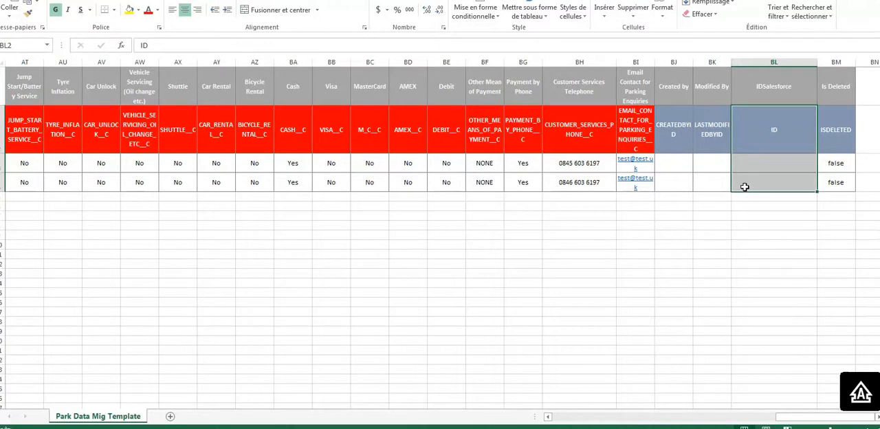
# - Return to the start of the template and examine the Site Identification values of the two parks
pyautogui.moveTo(788, 417); pyautogui.dragTo(543, 420)
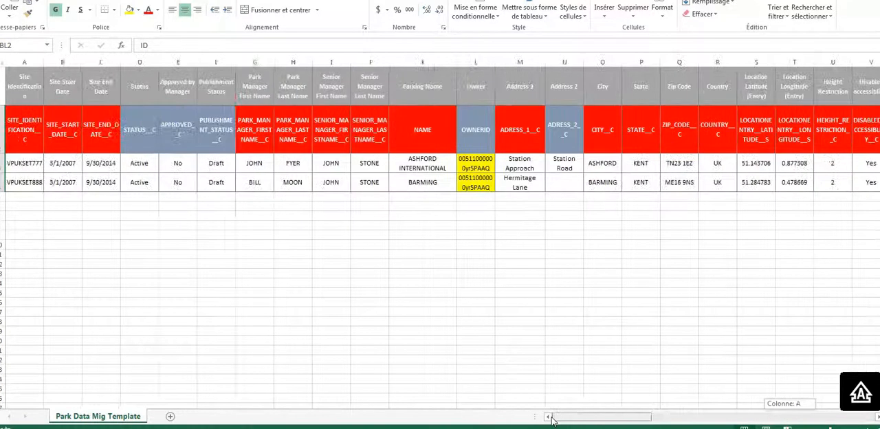
pyautogui.click(348, 303)
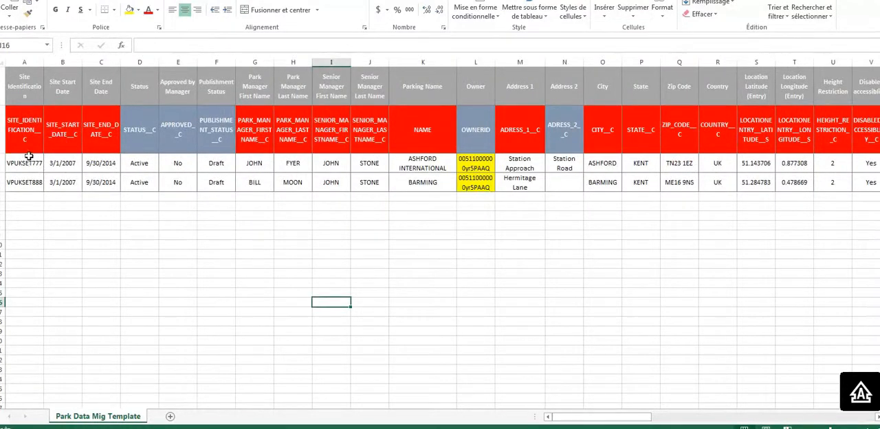
pyautogui.moveTo(28, 162); pyautogui.dragTo(32, 183)
pyautogui.click(28, 220)
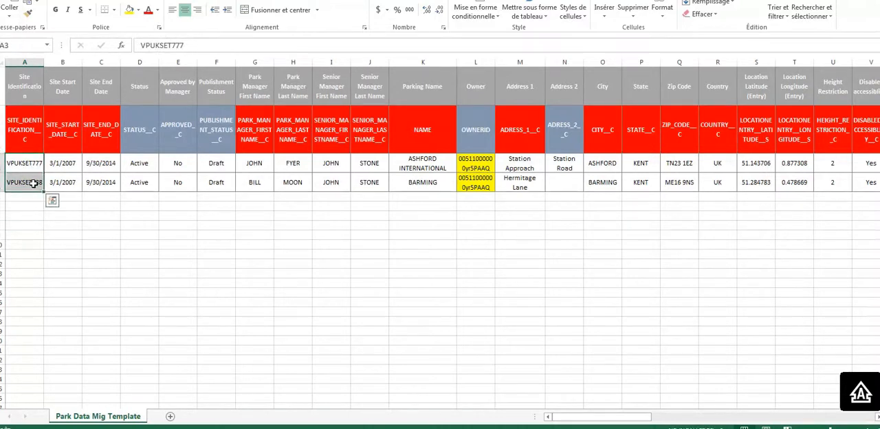
pyautogui.moveTo(27, 164); pyautogui.dragTo(30, 182)
pyautogui.click(200, 271)
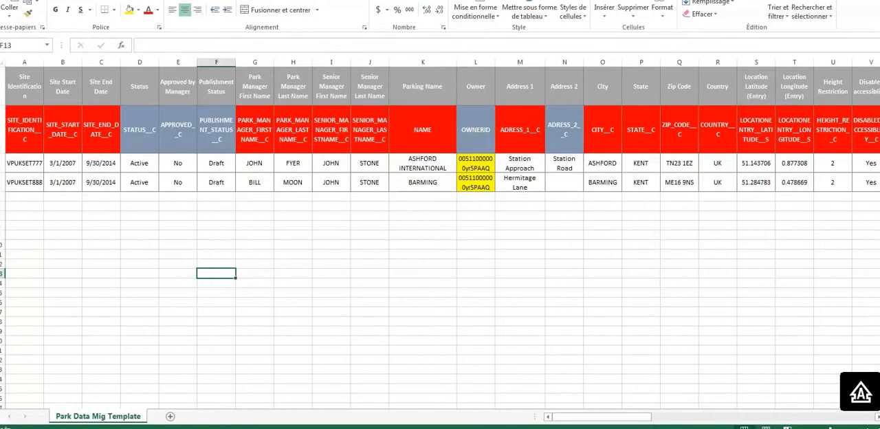
# - Start saving the migration workbook under a new location and browse to the desktop (Bureau) folder
pyautogui.hotkey('alt', 'f')
pyautogui.click(40, 91)
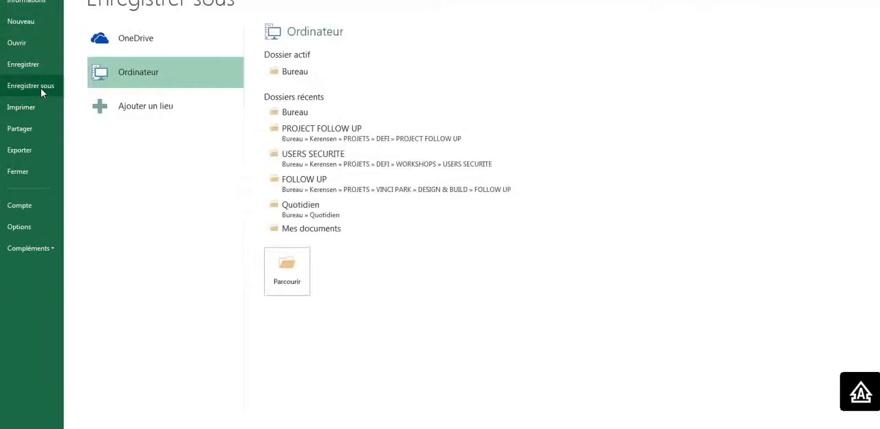
pyautogui.click(296, 76)
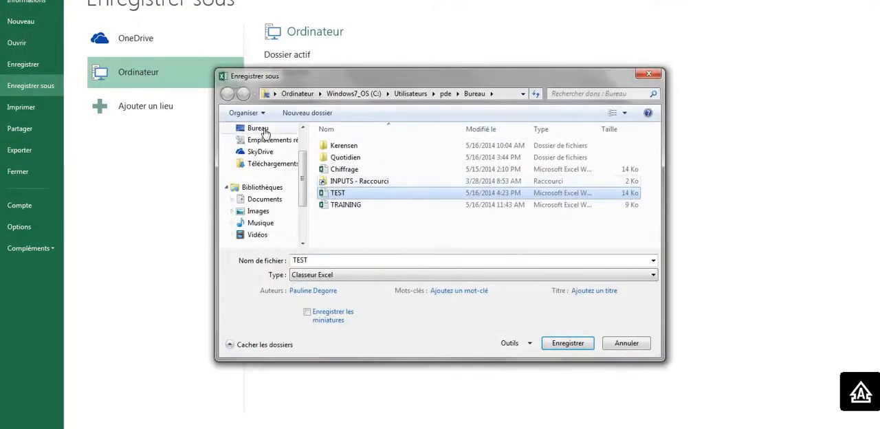
pyautogui.click(265, 131)
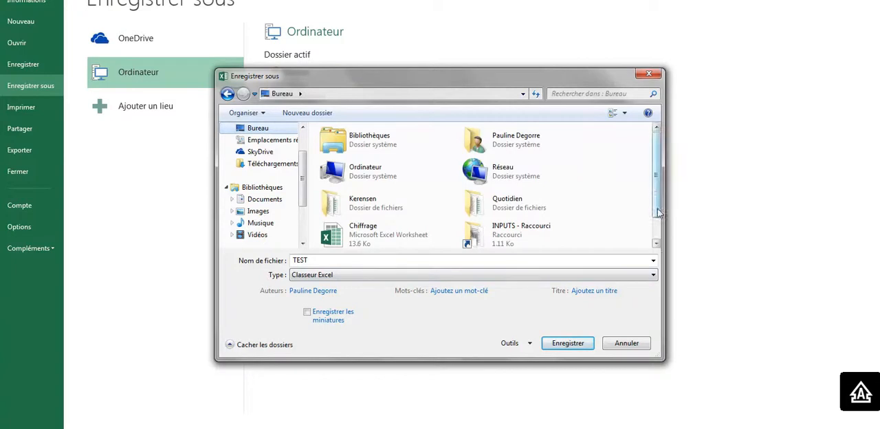
pyautogui.scroll(-1, 657, 213)
# - Create a desktop folder named VINCI DATA INTEGRATION and open it as the save location
pyautogui.rightClick(603, 210)
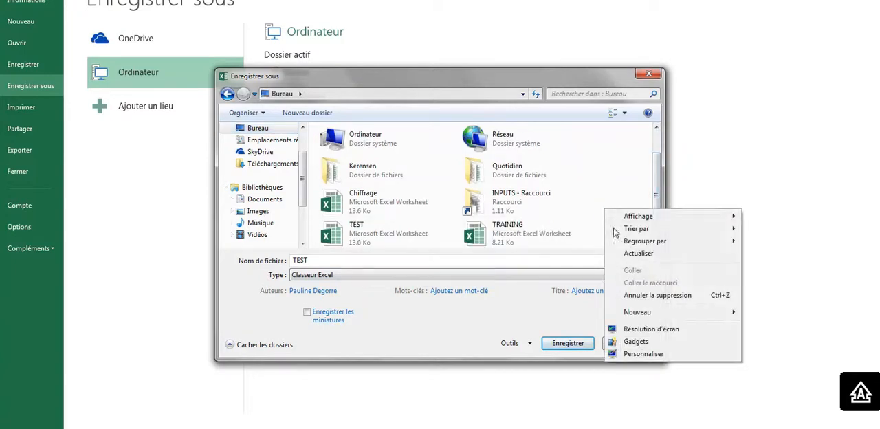
pyautogui.moveTo(639, 311)
pyautogui.click(796, 316)
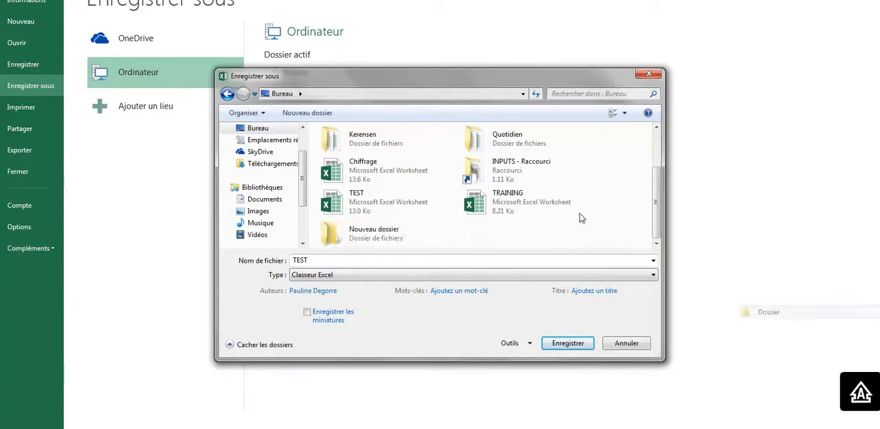
pyautogui.write('vid')
pyautogui.press('BackSpace')
pyautogui.press('BackSpace')
pyautogui.write('VINC')
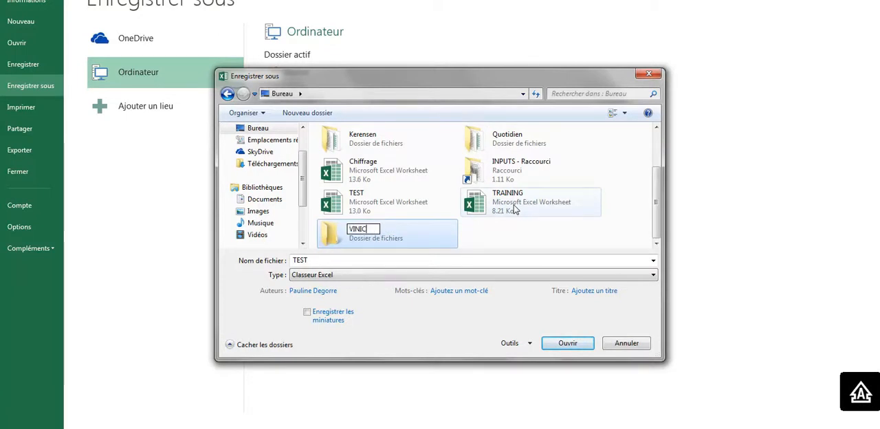
pyautogui.write('I DATA INTEGRATION')
pyautogui.press('Return')
pyautogui.press('Return')
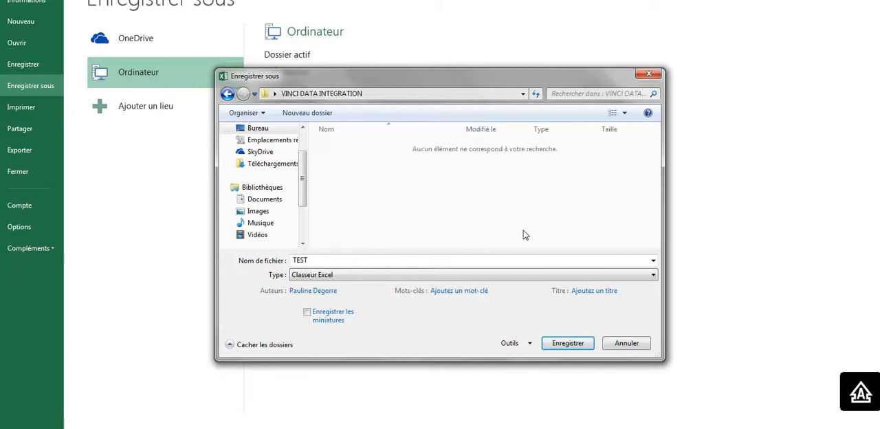
# - Save the workbook as TEST W1 in Classeur Excel format inside the VINCI DATA INTEGRATION folder
pyautogui.click(319, 260)
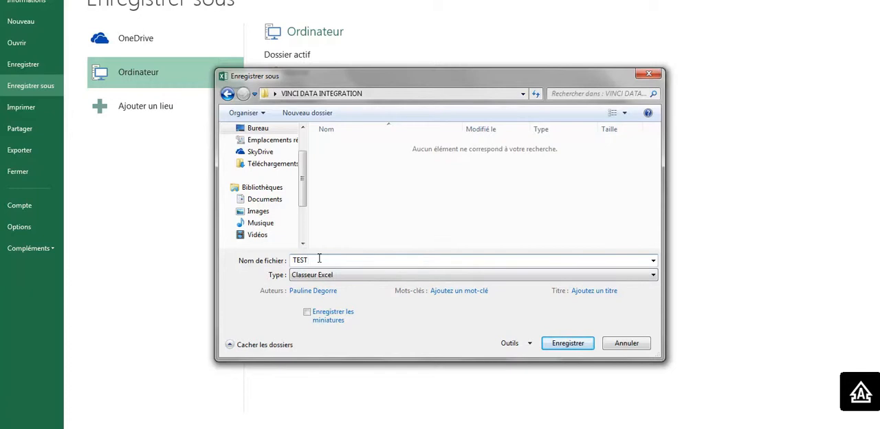
pyautogui.write('W1')
pyautogui.click(568, 345)
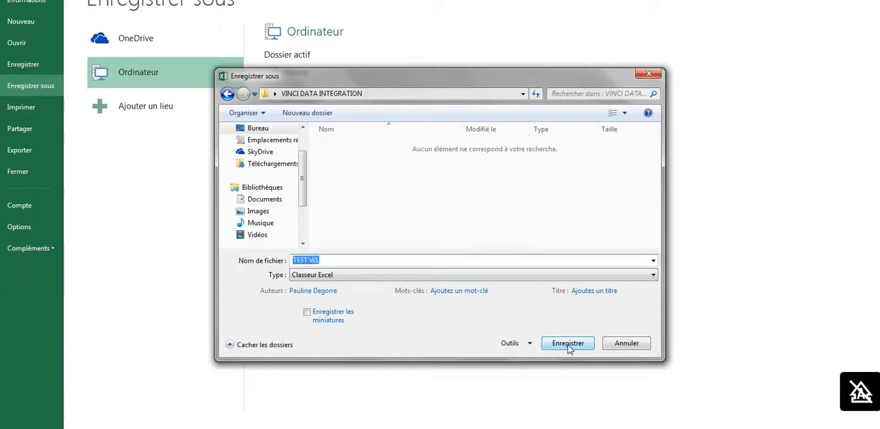
pyautogui.click(567, 344)
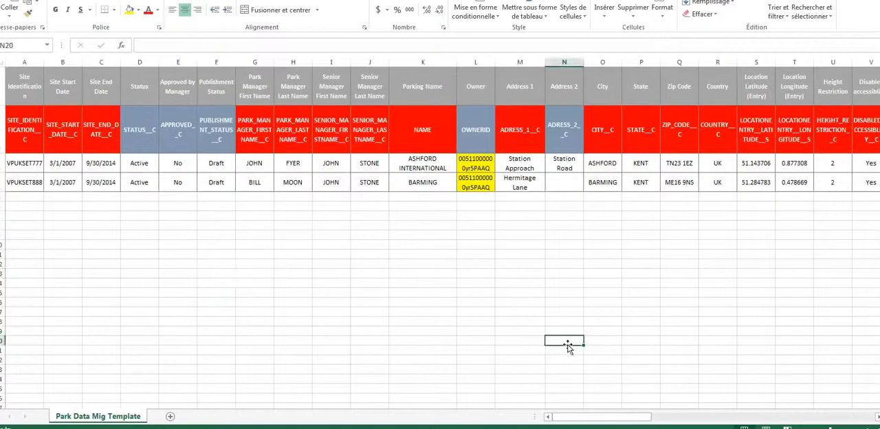
# - Delete the grey descriptive label row above the Salesforce field names so the API names form the first row
pyautogui.click(321, 227)
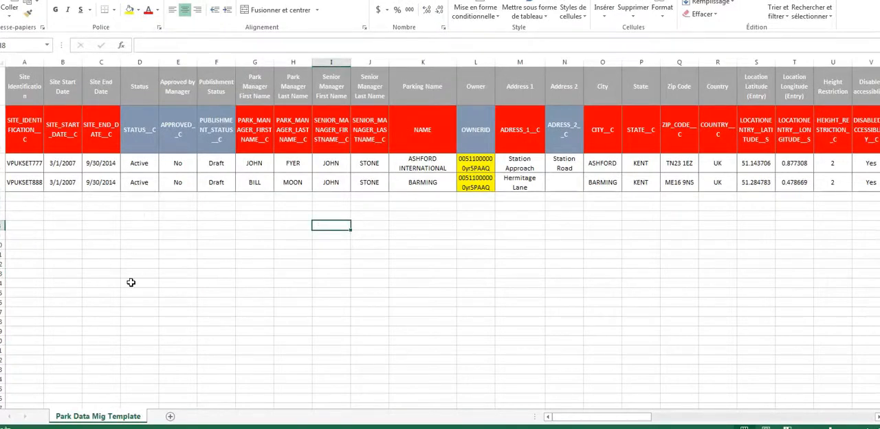
pyautogui.click(3, 86)
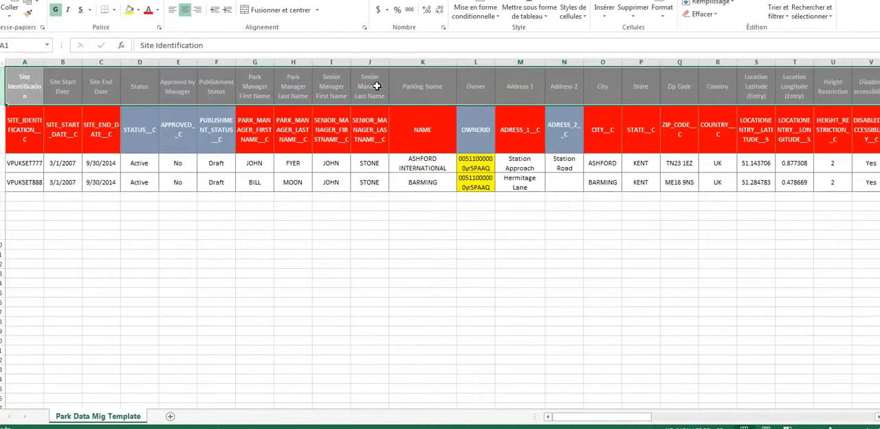
pyautogui.click(372, 140)
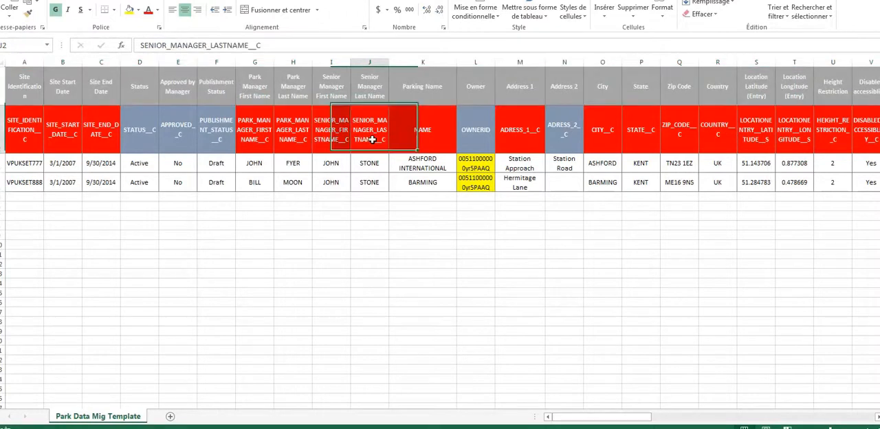
pyautogui.click(371, 92)
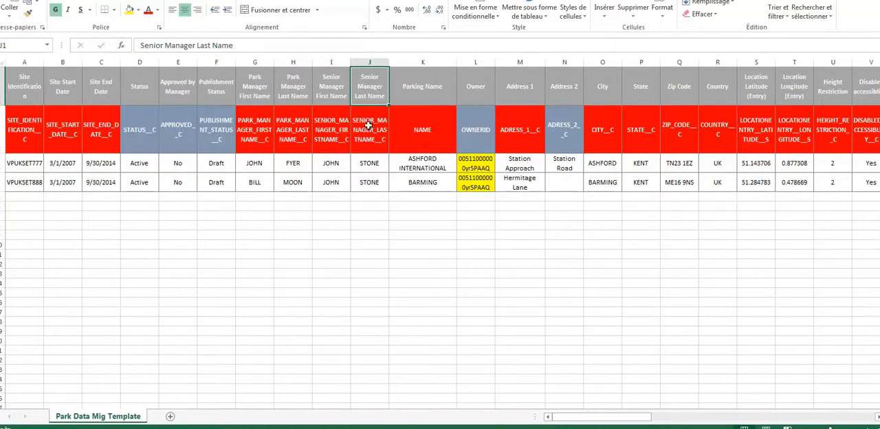
pyautogui.moveTo(248, 132); pyautogui.dragTo(474, 132)
pyautogui.click(3, 86)
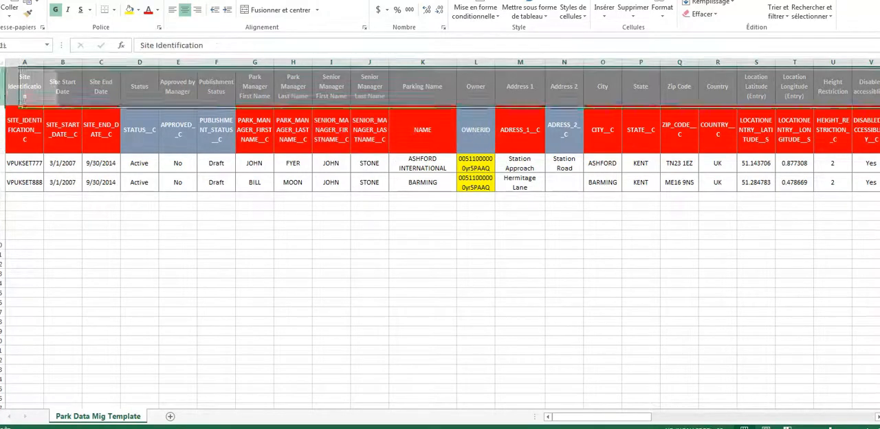
pyautogui.rightClick(3, 86)
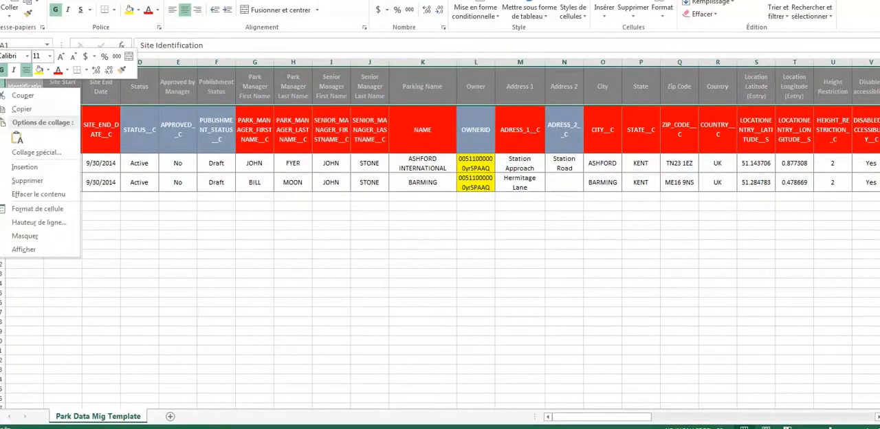
pyautogui.click(19, 183)
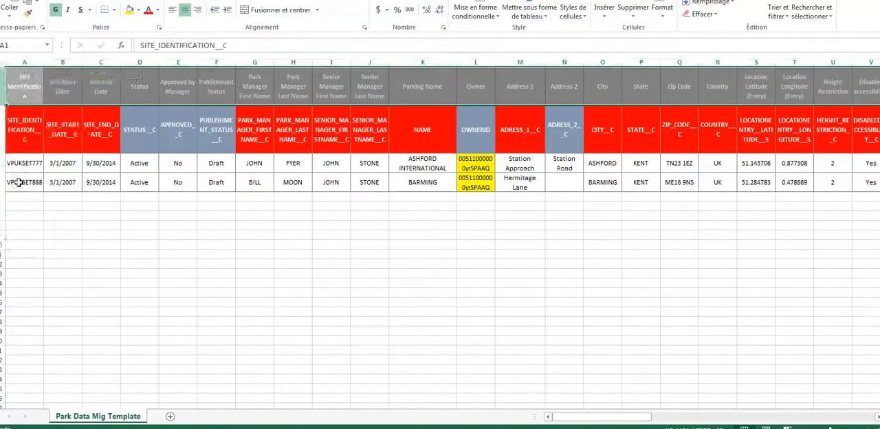
pyautogui.click(181, 275)
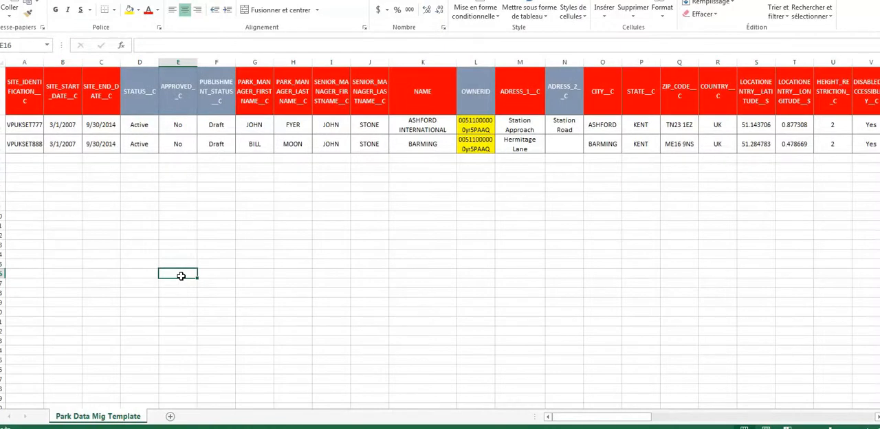
pyautogui.click(167, 244)
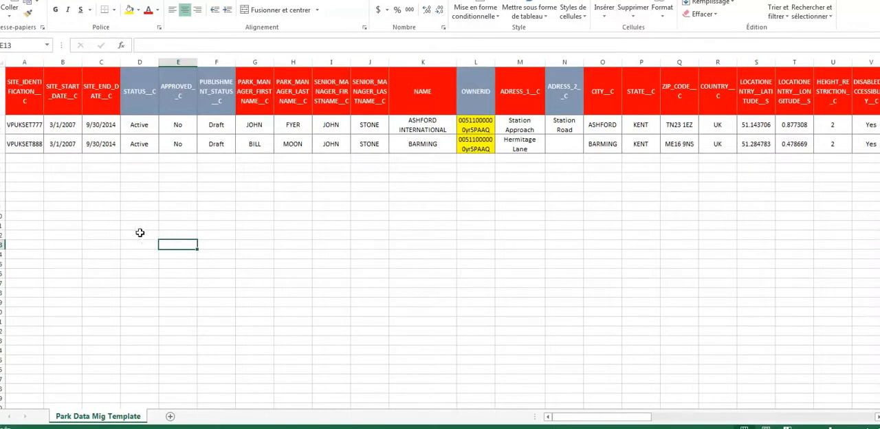
# - Save a copy of TEST W1 as CSV (séparateur: point-virgule) in the desktop folder VINCI DATA INTEGRATION
pyautogui.hotkey('alt', 'f')
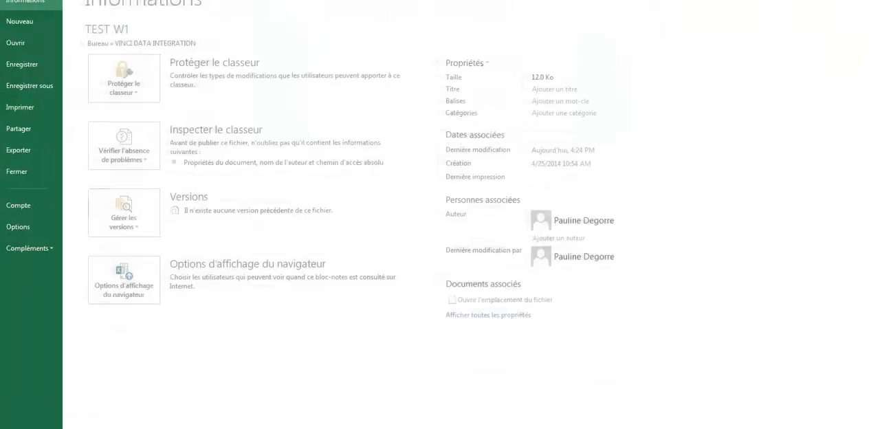
pyautogui.click(47, 95)
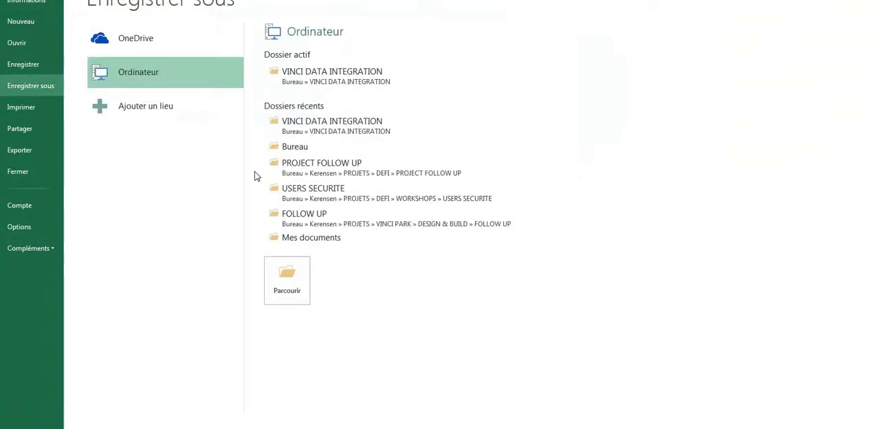
pyautogui.click(327, 77)
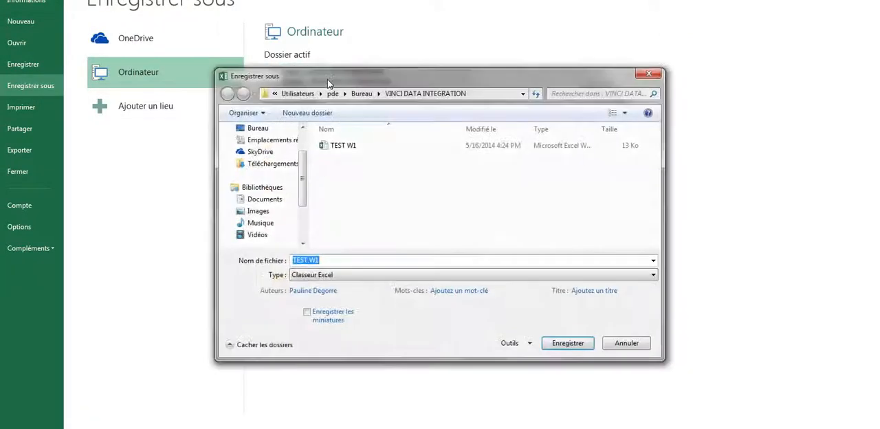
pyautogui.click(325, 276)
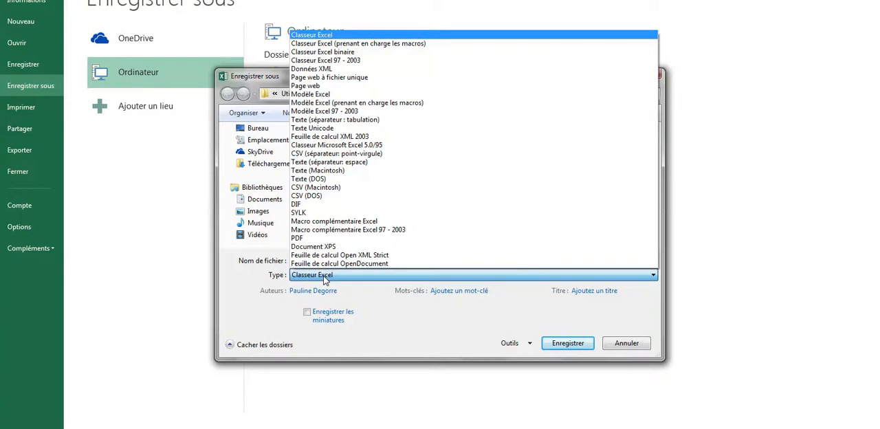
pyautogui.click(331, 154)
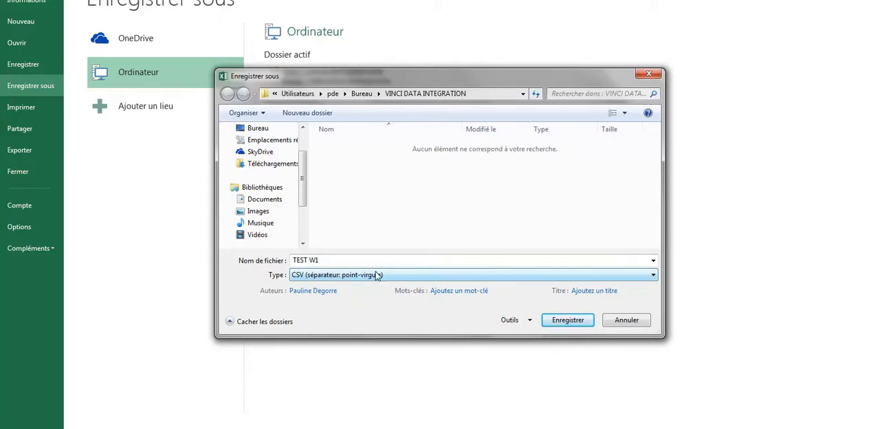
pyautogui.click(253, 128)
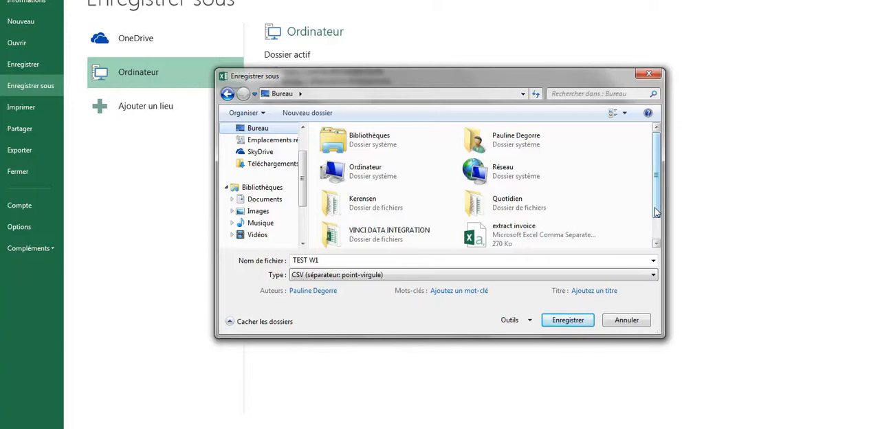
pyautogui.click(381, 236)
pyautogui.doubleClick(381, 236)
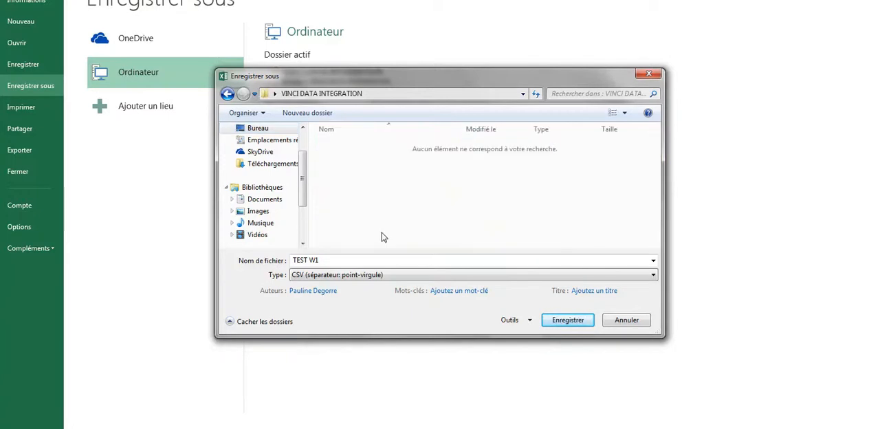
pyautogui.click(566, 321)
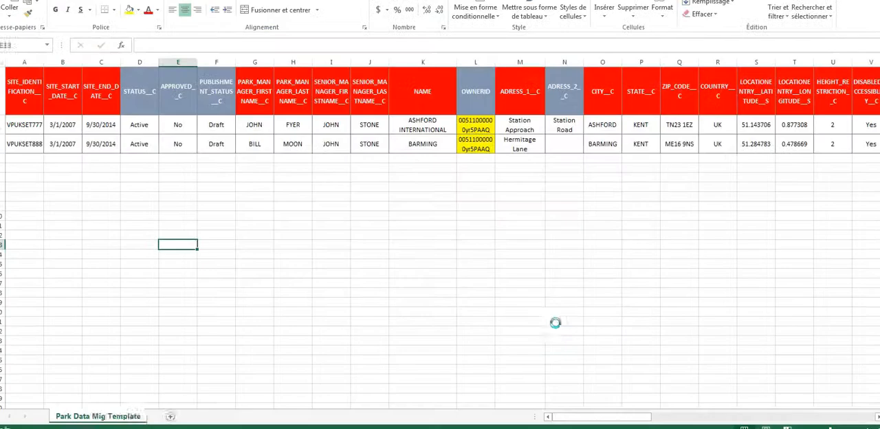
pyautogui.click(372, 229)
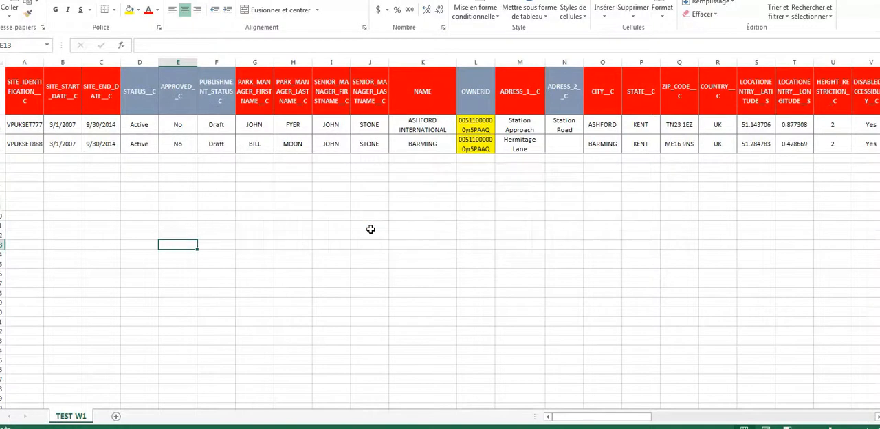
pyautogui.click(371, 229)
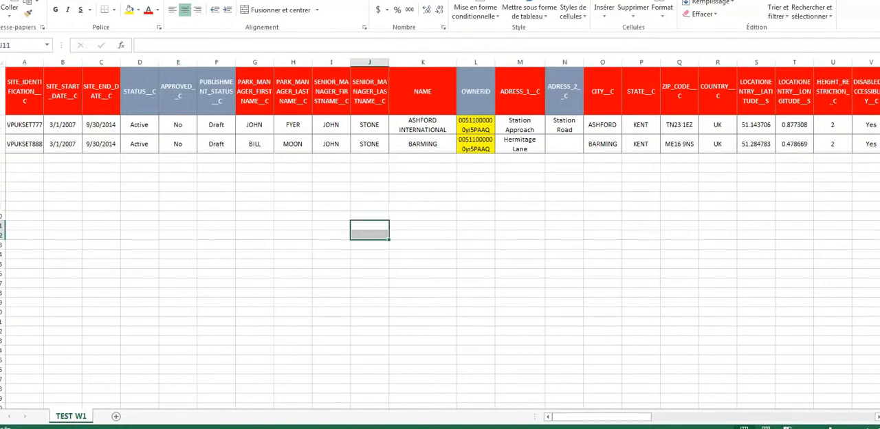
# - Close the TEST W1 file, saving it in CSV format, and close the USERS workbook too
pyautogui.hotkey('ctrl', 'w')
pyautogui.click(410, 214)
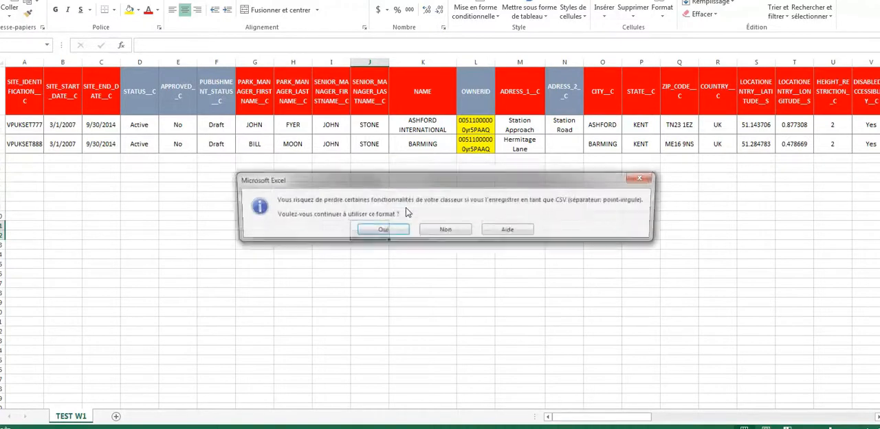
pyautogui.click(383, 229)
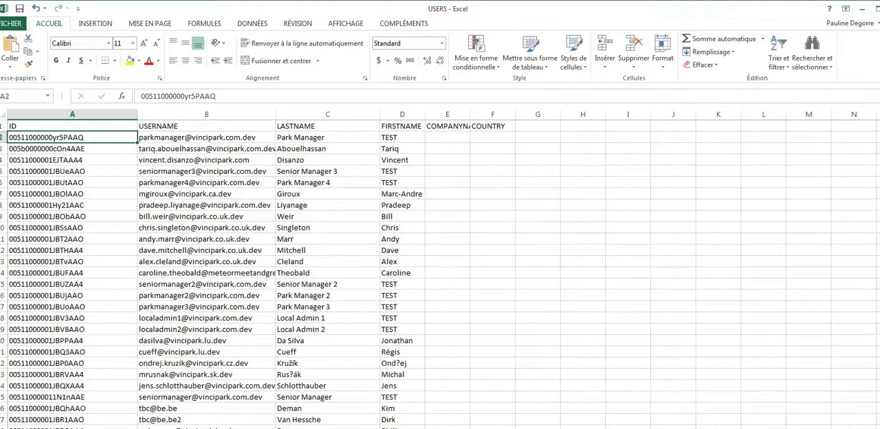
pyautogui.hotkey('ctrl', 'w')
pyautogui.click(443, 213)
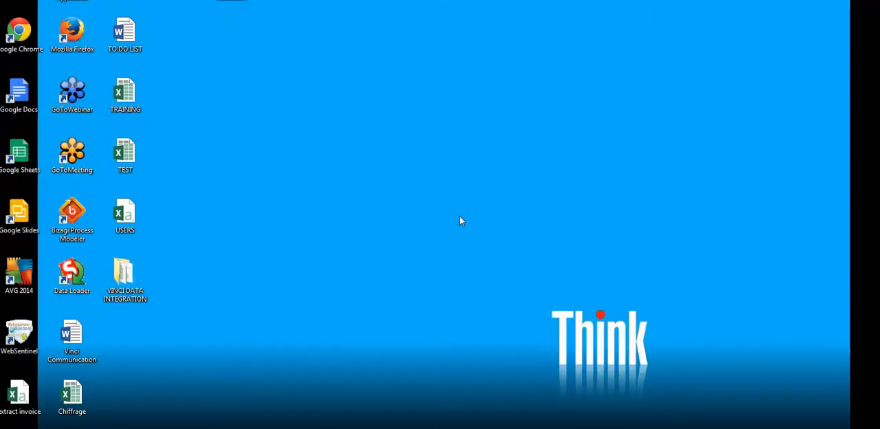
# - Open the VINCI DATA INTEGRATION desktop folder and preview the Excel and comma-separated versions of TEST W1, including the field names and park records
pyautogui.doubleClick(127, 279)
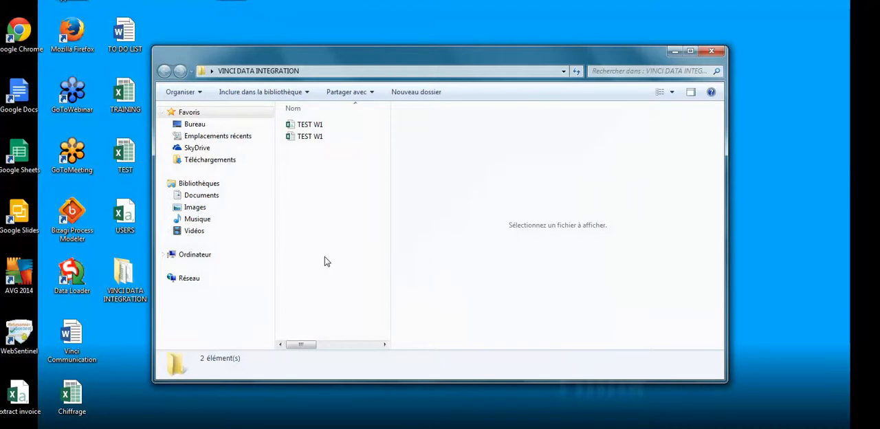
pyautogui.click(305, 138)
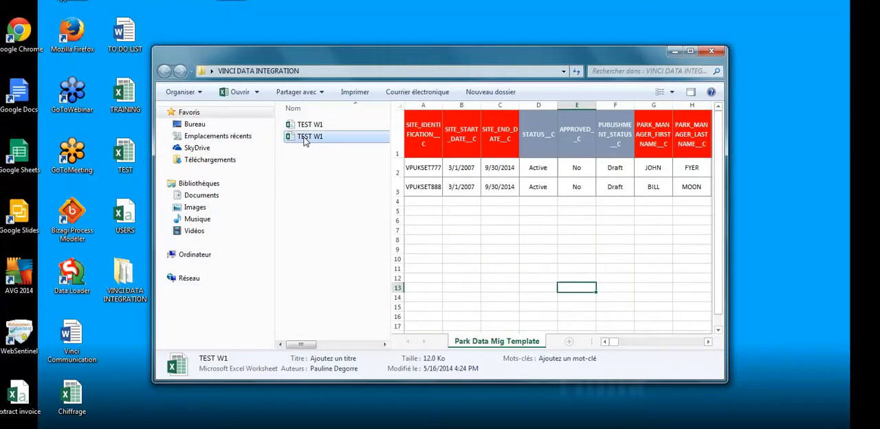
pyautogui.click(307, 127)
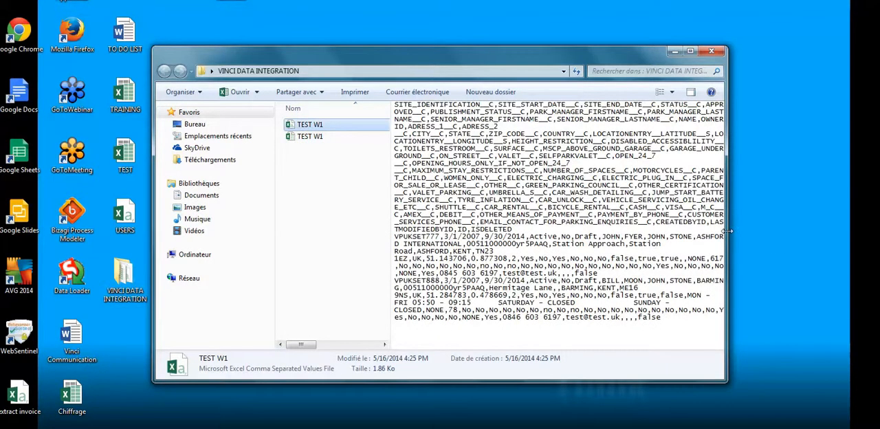
pyautogui.moveTo(726, 232); pyautogui.dragTo(808, 233)
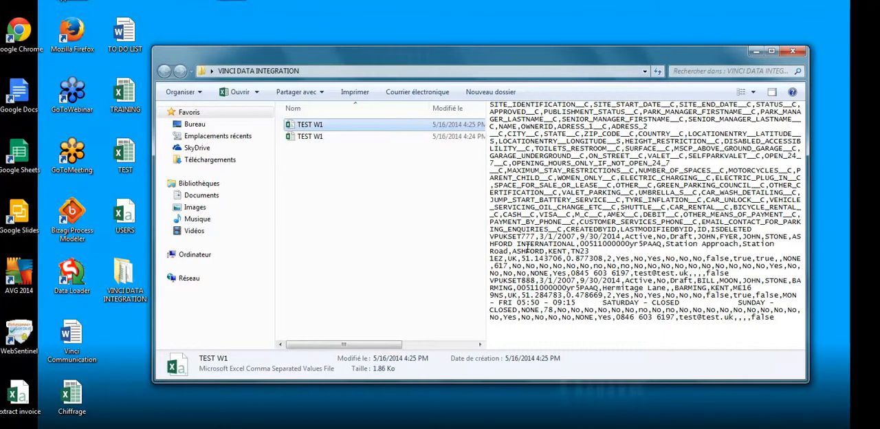
pyautogui.click(528, 273)
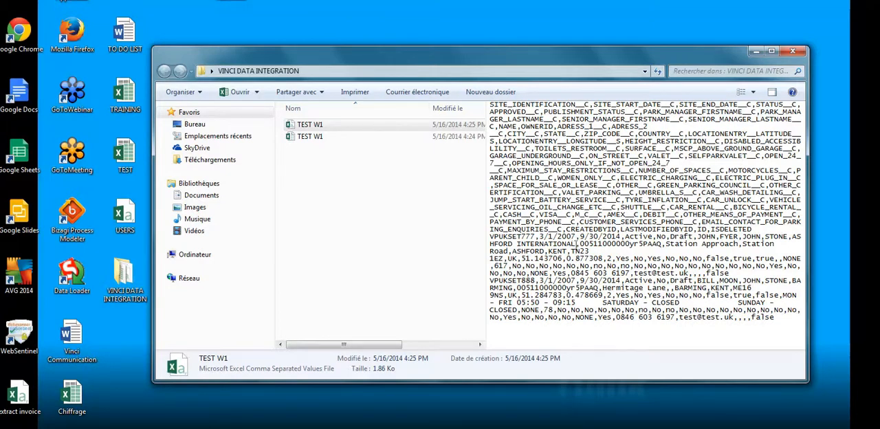
pyautogui.click(794, 52)
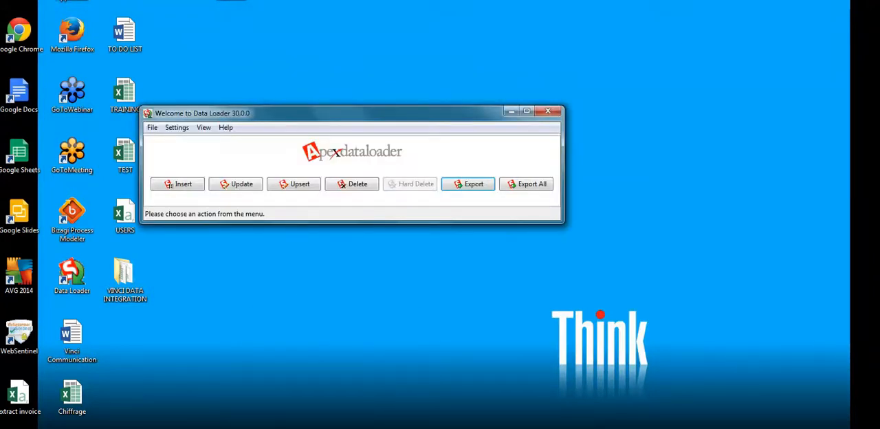
# - Start an Insert operation in Data Loader with Static Site Data (StaticSiteData__c) as the Salesforce object
pyautogui.moveTo(237, 113); pyautogui.dragTo(253, 67)
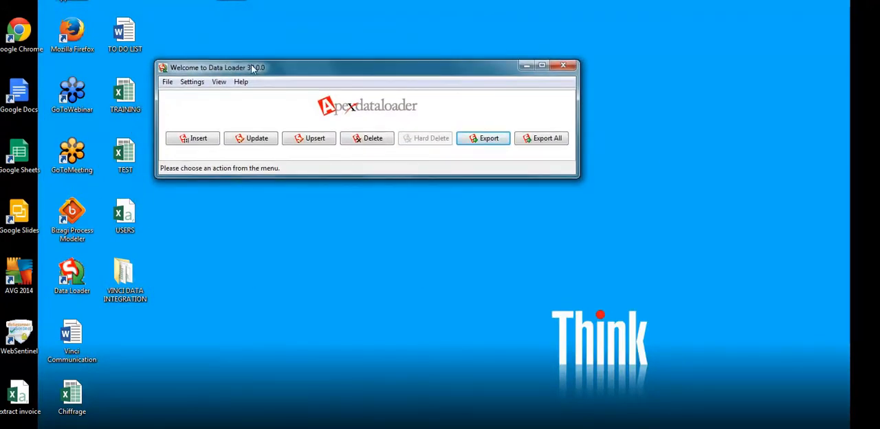
pyautogui.click(209, 143)
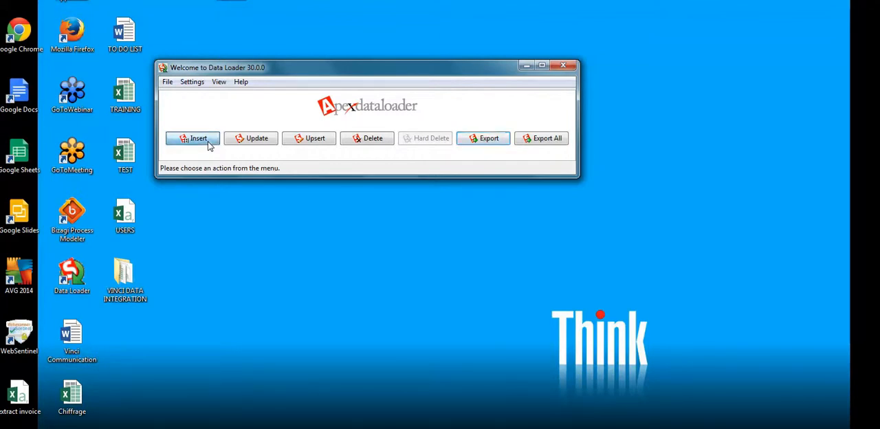
pyautogui.click(371, 234)
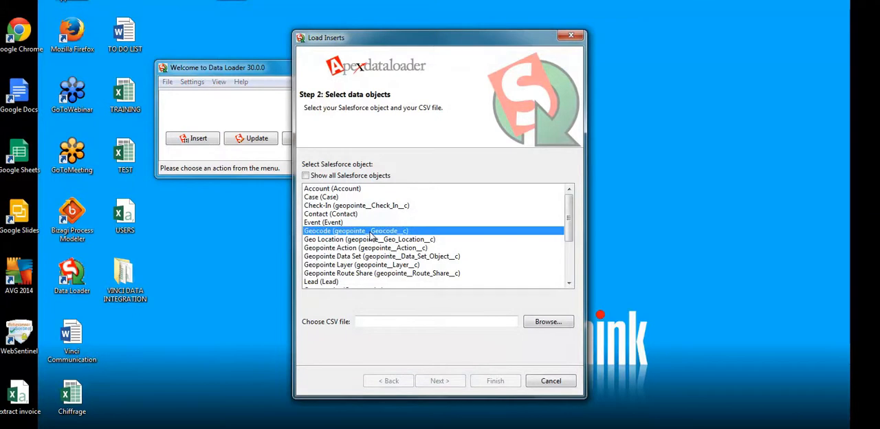
pyautogui.scroll(-3, 371, 233)
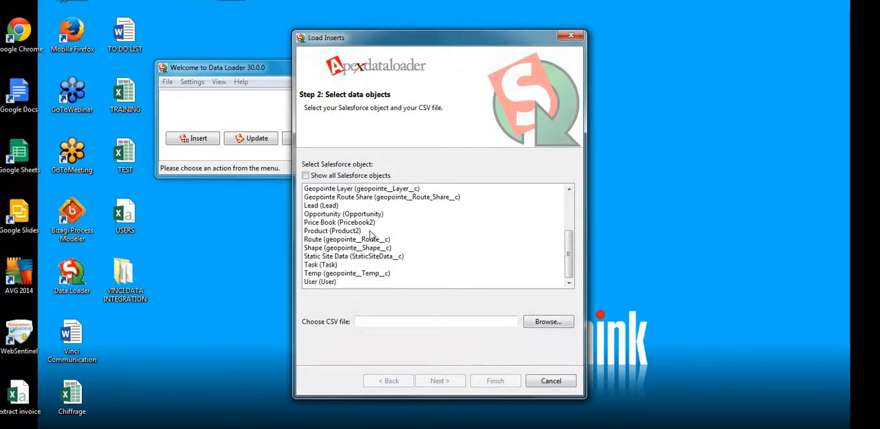
pyautogui.click(358, 257)
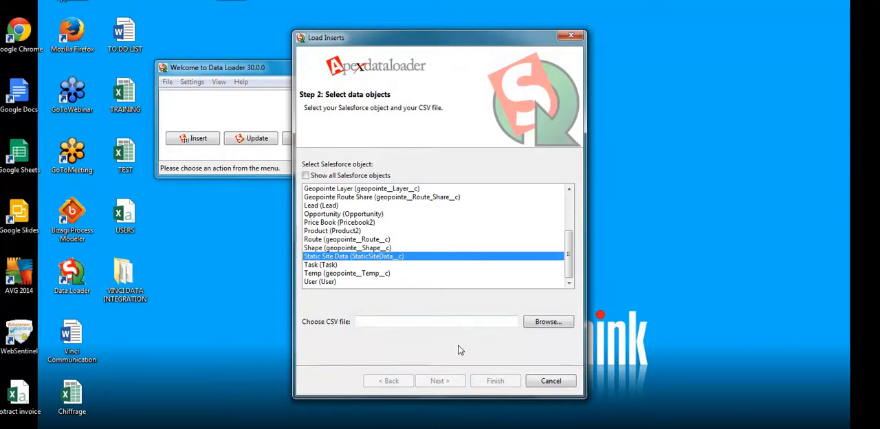
# - Choose the TEST W1 CSV file from the desktop folder VINCI DATA INTEGRATION as the source and accept the data selection
pyautogui.click(533, 325)
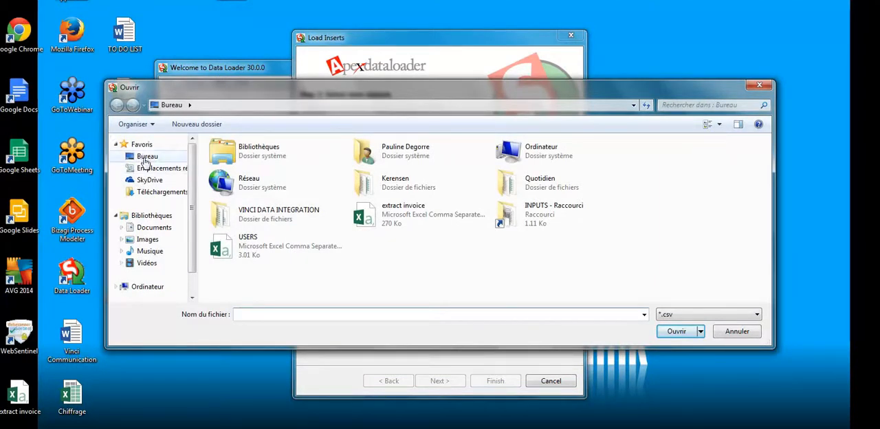
pyautogui.click(288, 217)
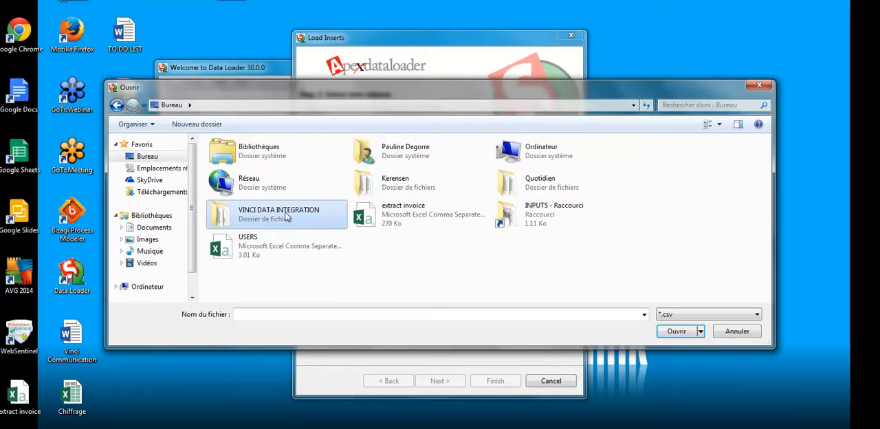
pyautogui.doubleClick(287, 217)
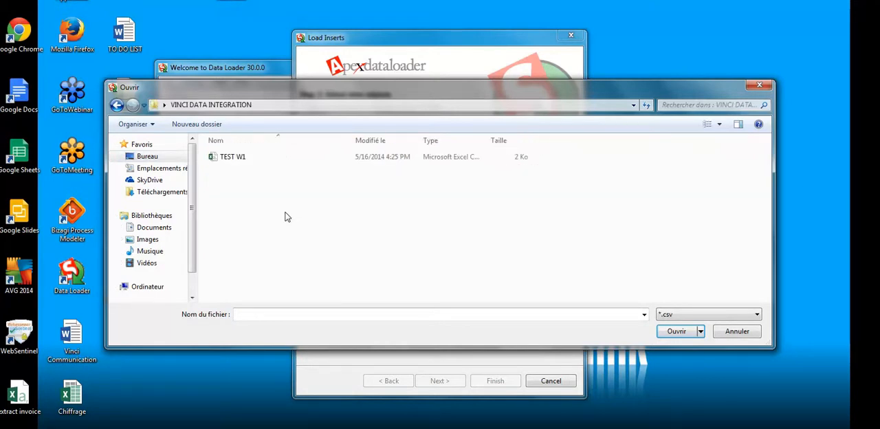
pyautogui.doubleClick(222, 161)
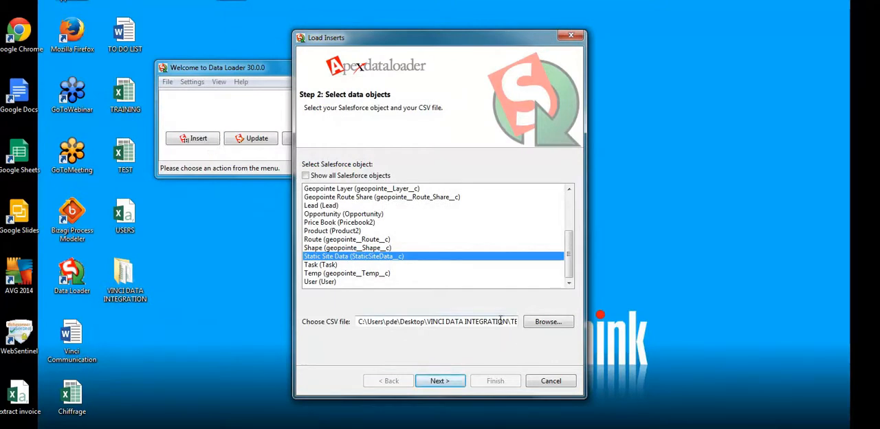
pyautogui.click(444, 383)
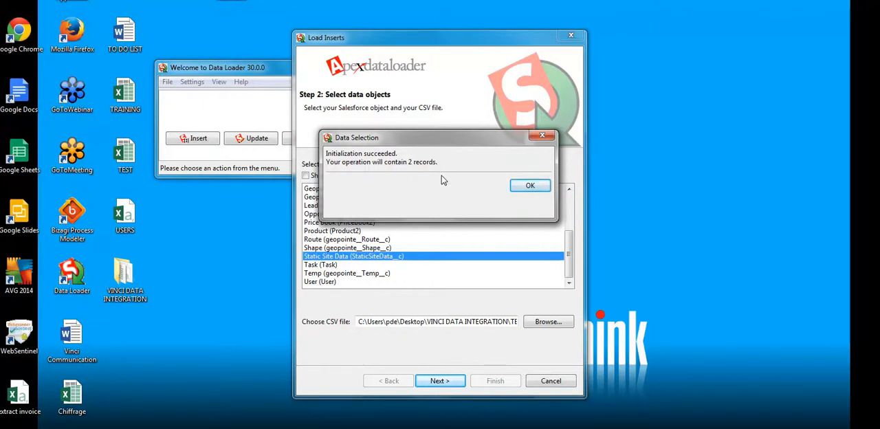
pyautogui.click(523, 190)
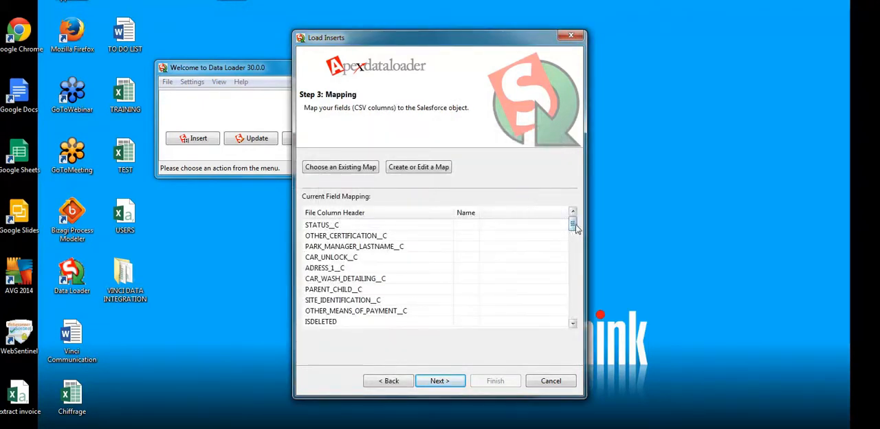
# - Create a field map by auto-matching the Salesforce fields to the CSV columns, check the matched fields and accept the mapping
pyautogui.moveTo(586, 224); pyautogui.dragTo(688, 231)
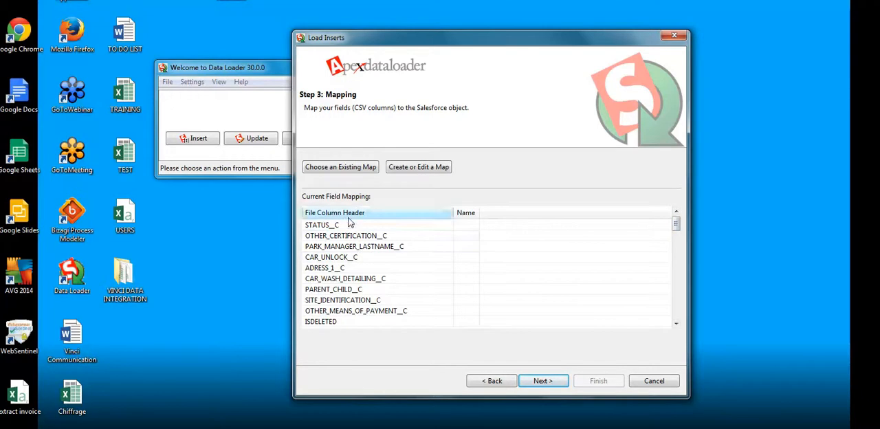
pyautogui.click(413, 169)
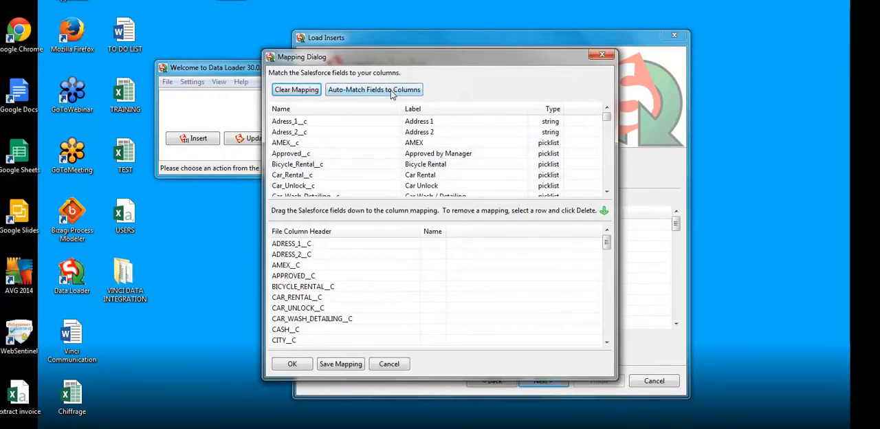
pyautogui.click(373, 89)
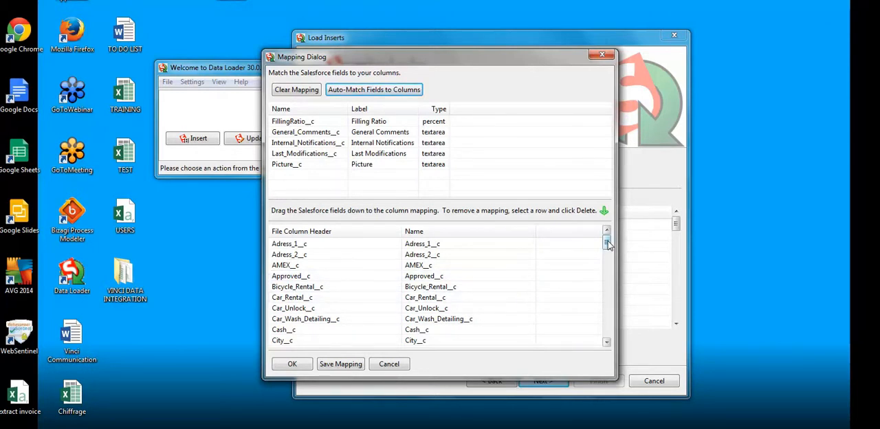
pyautogui.moveTo(608, 245); pyautogui.dragTo(607, 250)
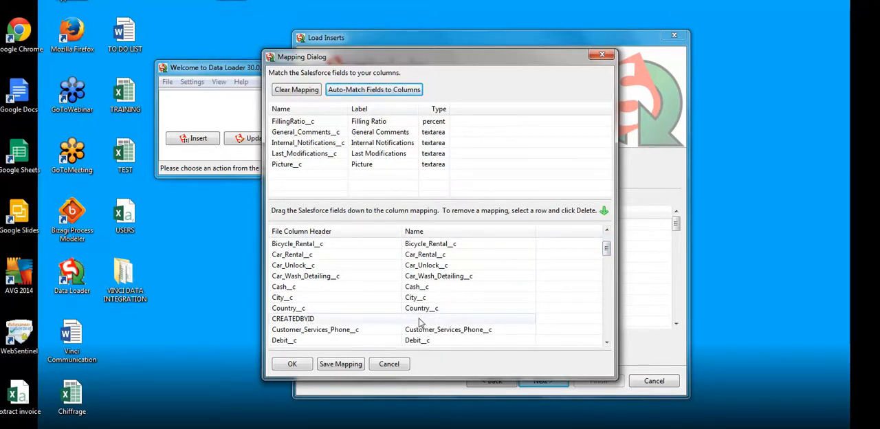
pyautogui.moveTo(607, 253); pyautogui.dragTo(598, 288)
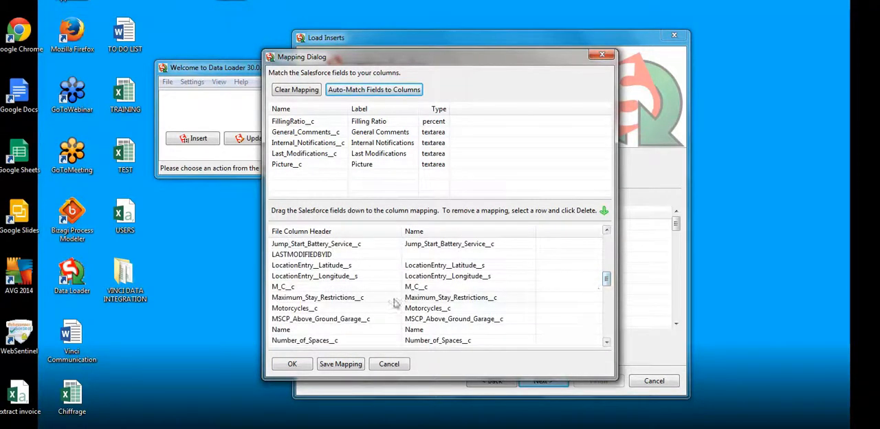
pyautogui.click(306, 369)
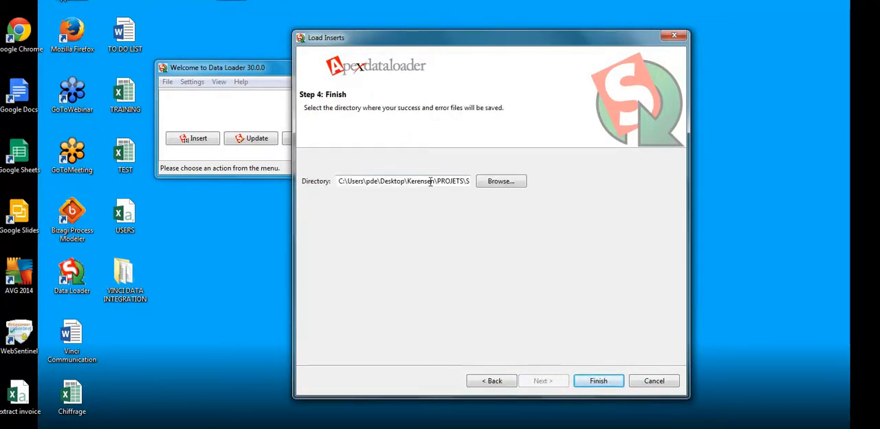
# - Set the success and error file directory to the desktop folder VINCI DATA INTEGRATION and run the insert of the new records
pyautogui.moveTo(430, 181); pyautogui.dragTo(490, 181)
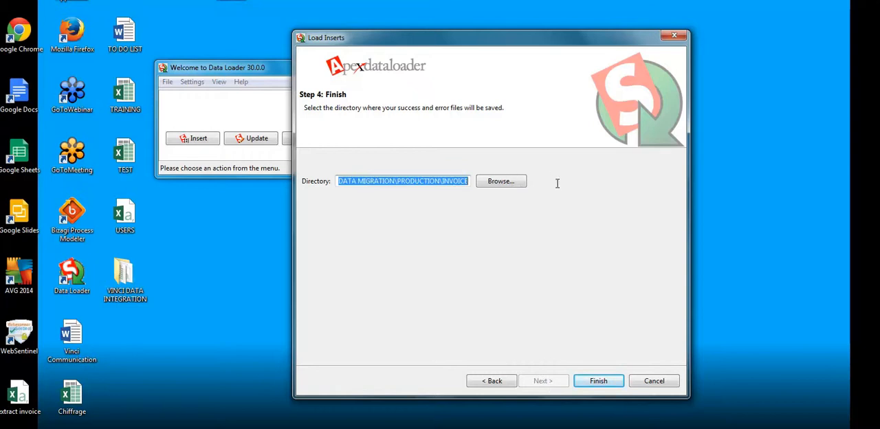
pyautogui.click(501, 184)
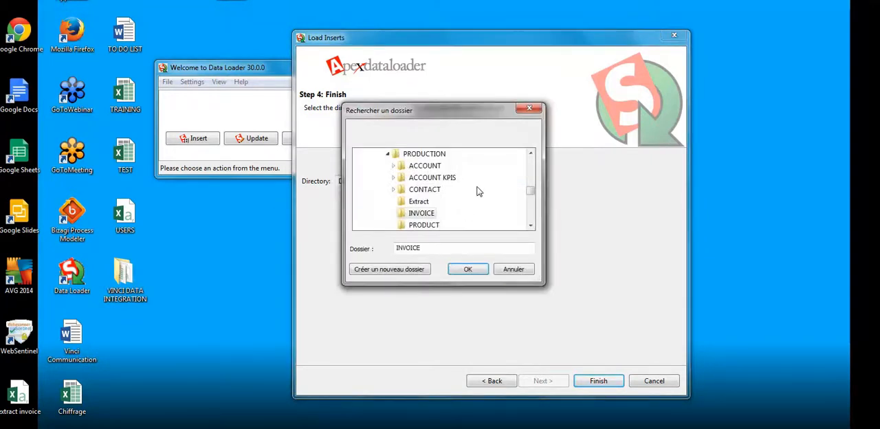
pyautogui.moveTo(532, 193); pyautogui.dragTo(533, 159)
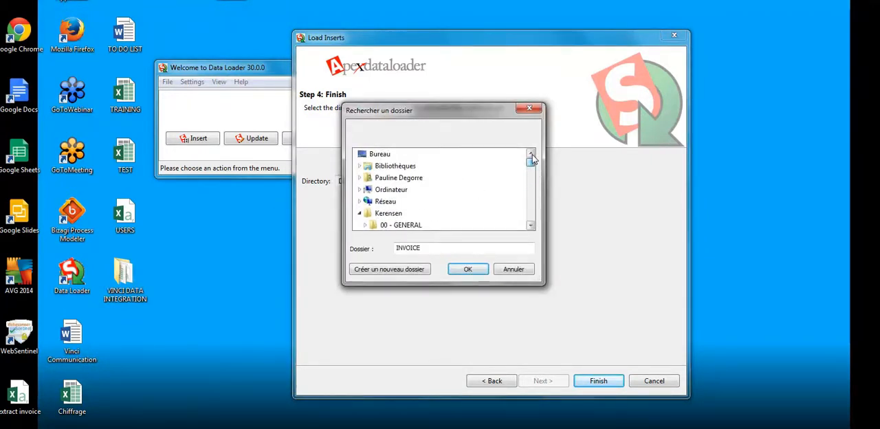
pyautogui.click(412, 159)
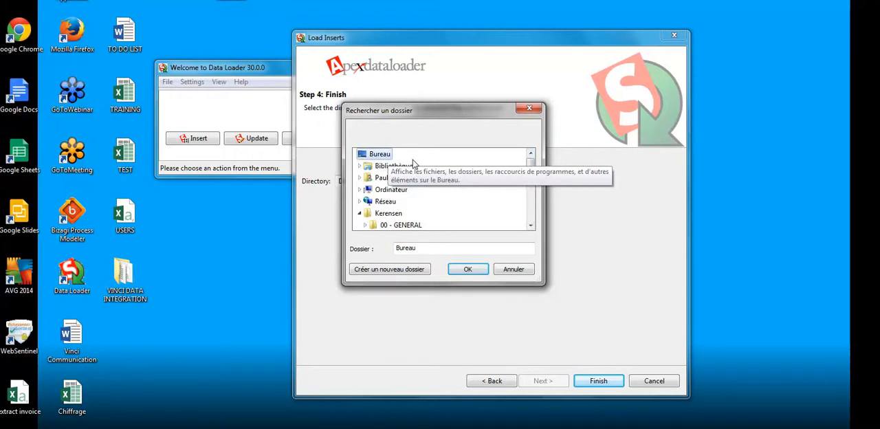
pyautogui.moveTo(533, 167); pyautogui.dragTo(531, 228)
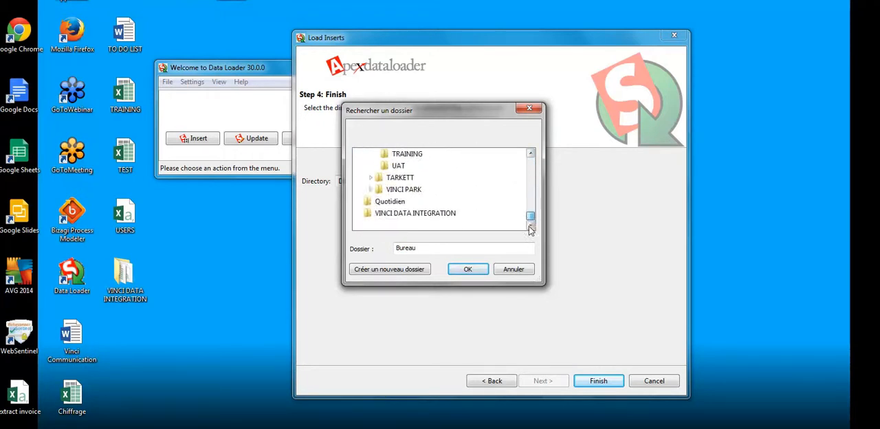
pyautogui.click(385, 214)
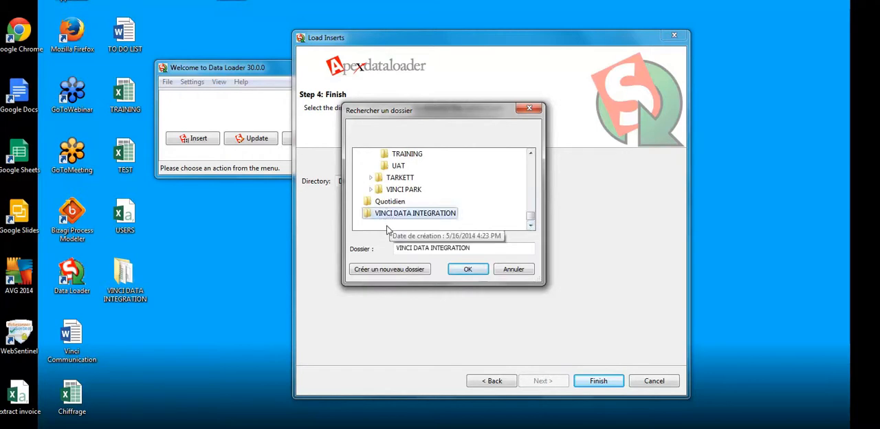
pyautogui.click(464, 272)
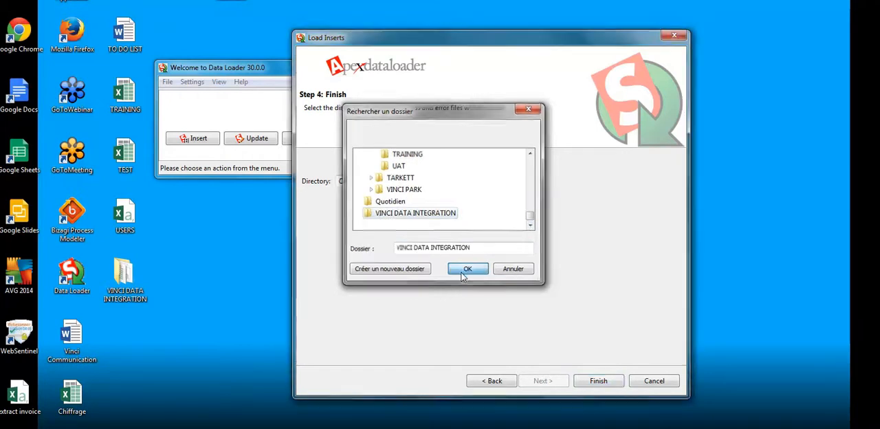
pyautogui.click(607, 387)
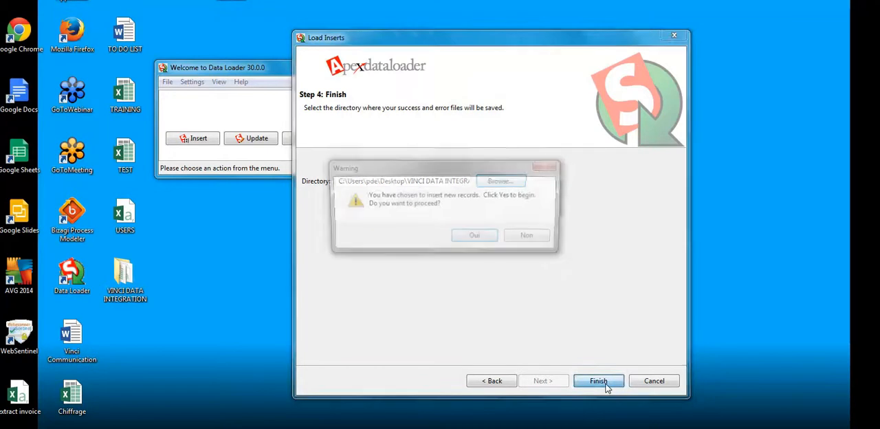
pyautogui.click(474, 239)
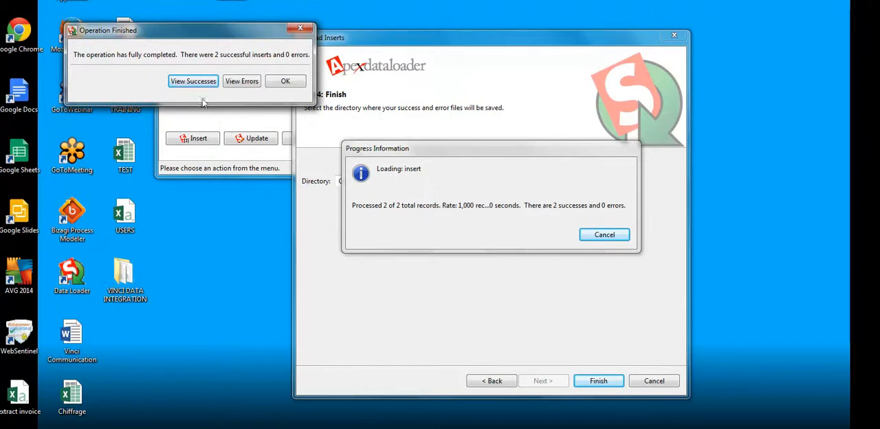
# - View the successful inserts and widen the CSV viewer to examine the record IDs and site fields
pyautogui.moveTo(169, 38); pyautogui.dragTo(317, 120)
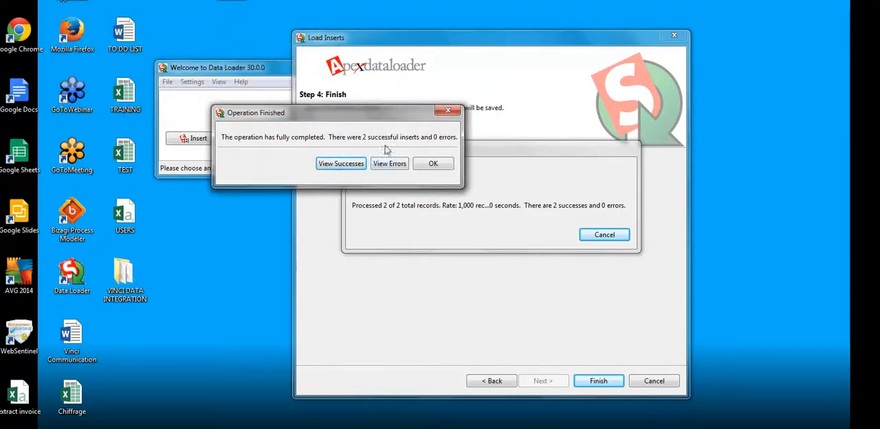
pyautogui.click(341, 163)
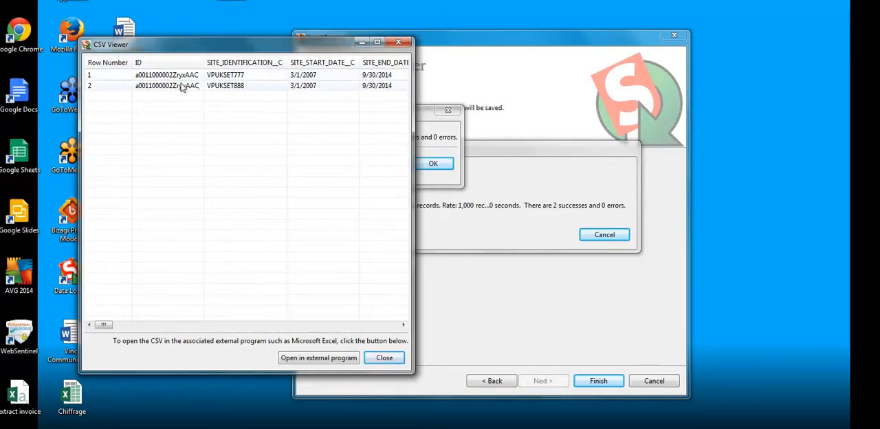
pyautogui.moveTo(413, 168); pyautogui.dragTo(873, 167)
pyautogui.moveTo(189, 327); pyautogui.dragTo(151, 342)
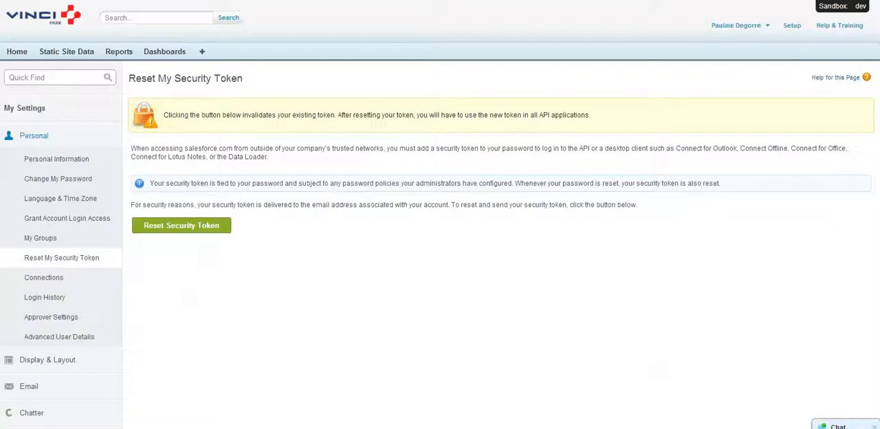
# - Go to Static Site Data in Salesforce and search for the inserted site identification VPUKSET777, checking it against the Data Loader CSV viewer
pyautogui.click(59, 53)
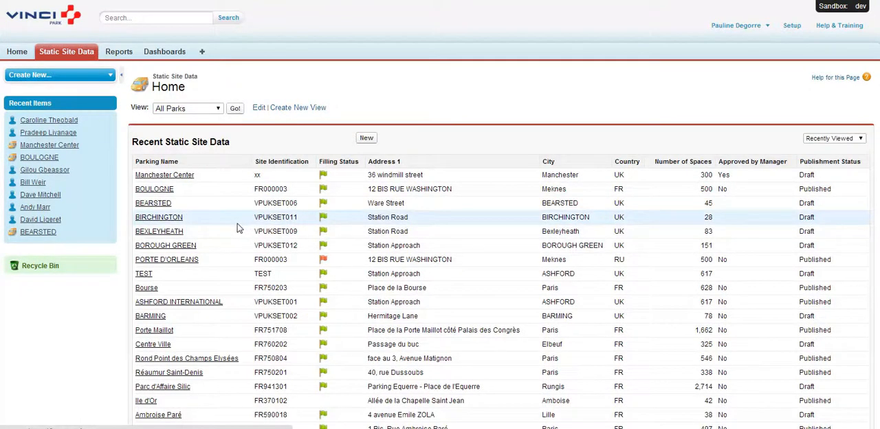
pyautogui.hotkey('alt', 'Tab')
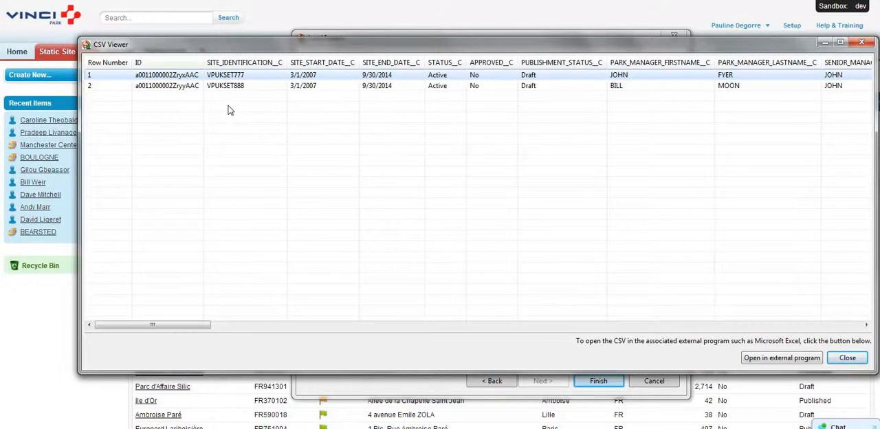
pyautogui.hotkey('alt', 'Tab')
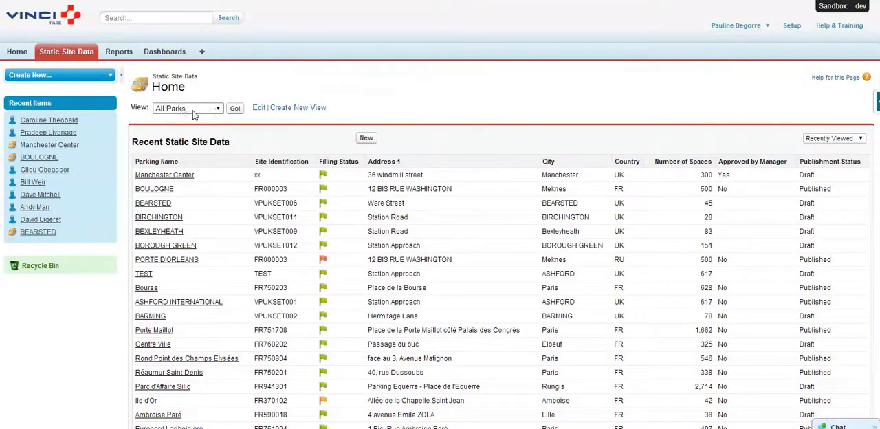
pyautogui.click(127, 17)
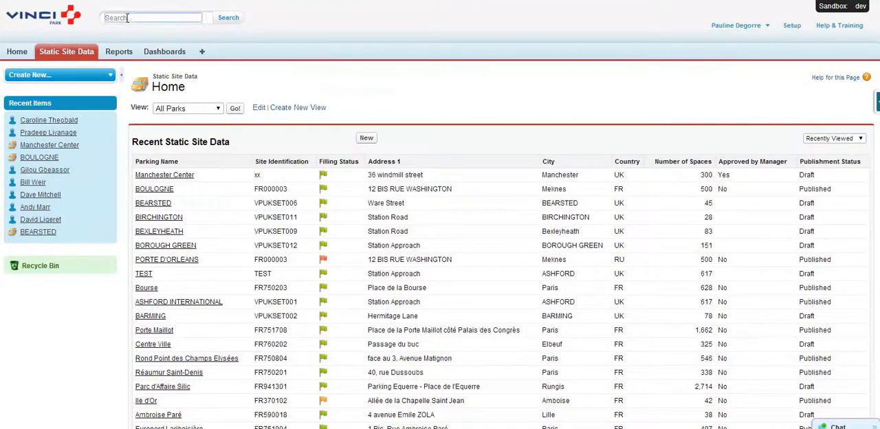
pyautogui.write('MP')
pyautogui.write('UK')
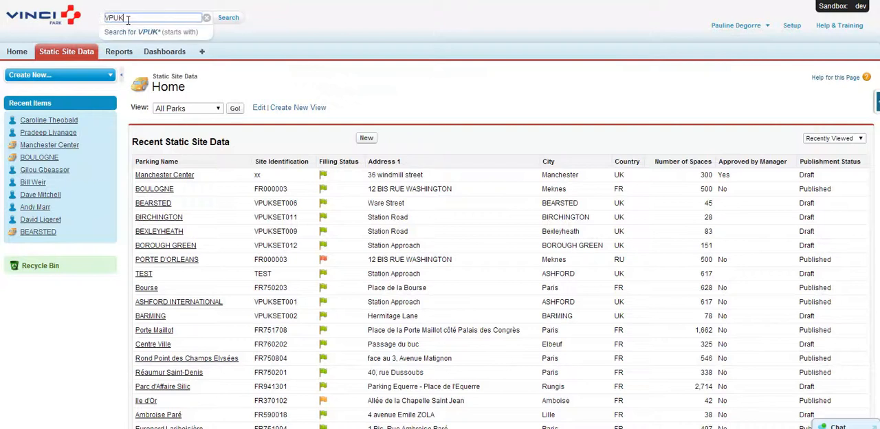
pyautogui.hotkey('alt', 'Tab')
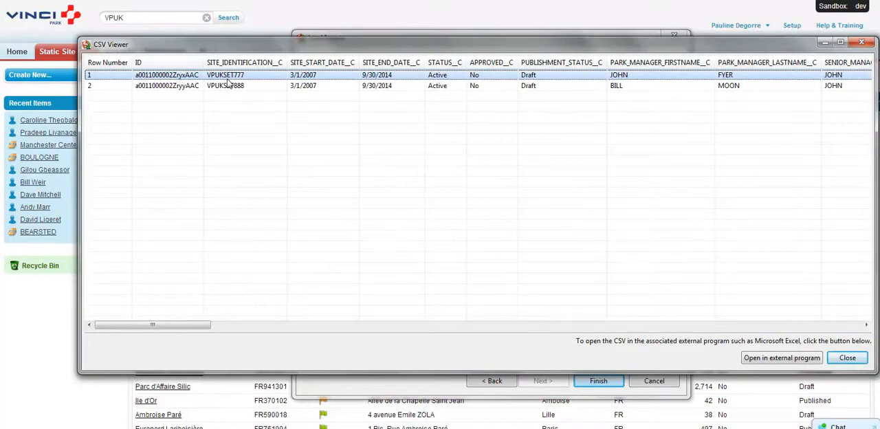
pyautogui.hotkey('alt', 'Tab')
pyautogui.write('SET777')
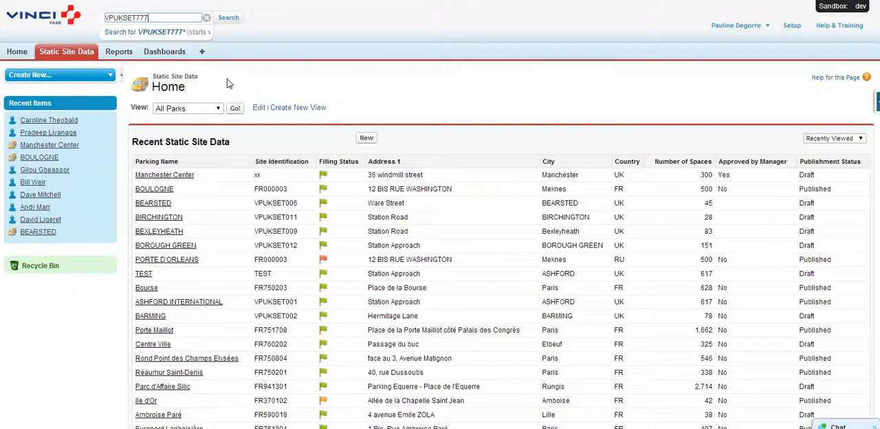
pyautogui.press('Return')
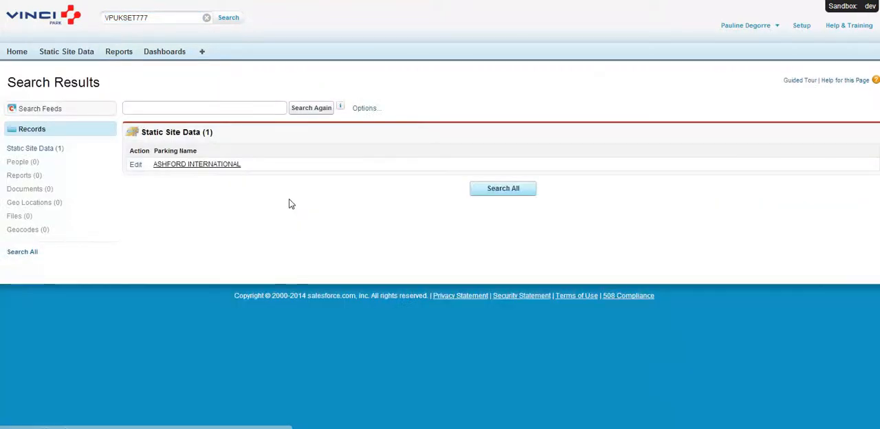
# - Open the ASHFORD INTERNATIONAL record and examine its site identification and the remaining imported fields through to the end of the page
pyautogui.click(212, 165)
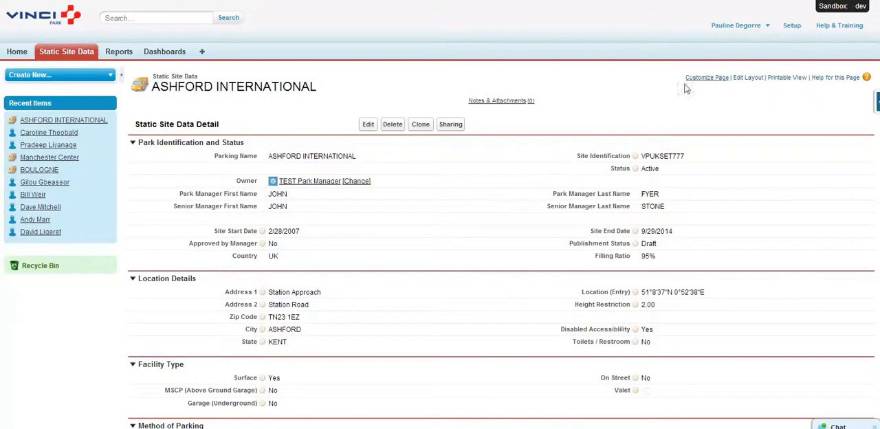
pyautogui.doubleClick(687, 157)
pyautogui.moveTo(688, 157); pyautogui.dragTo(638, 154)
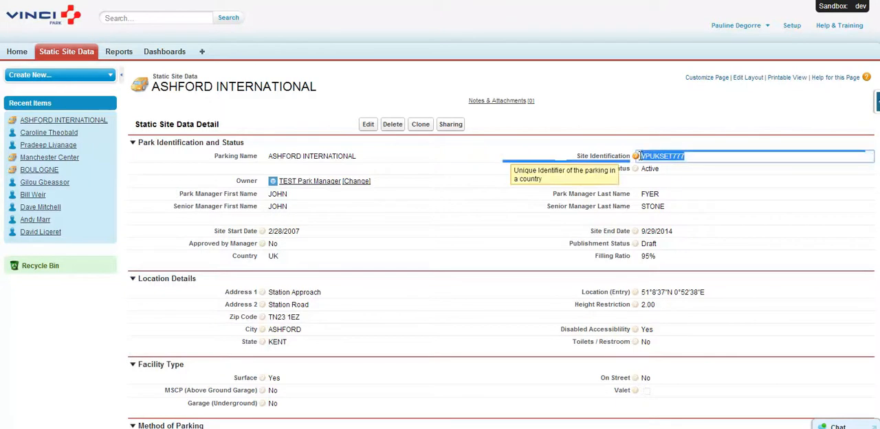
pyautogui.click(686, 157)
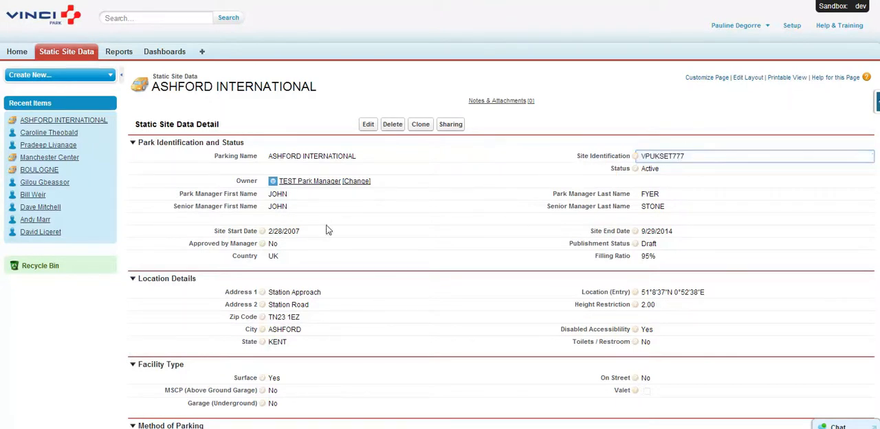
pyautogui.moveTo(306, 190)
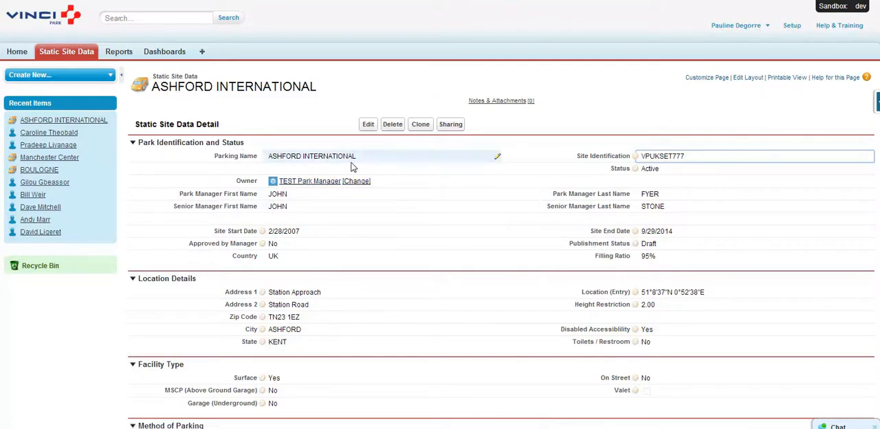
pyautogui.scroll(-1, 352, 167)
pyautogui.scroll(-10, 351, 167)
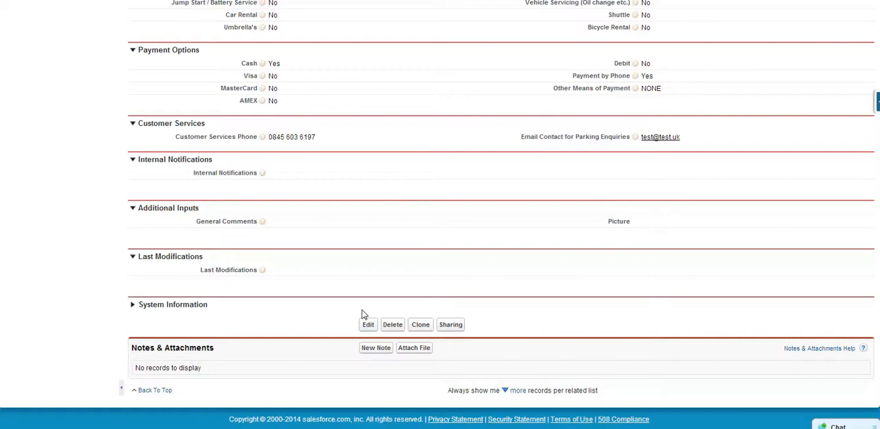
pyautogui.scroll(12, 347, 321)
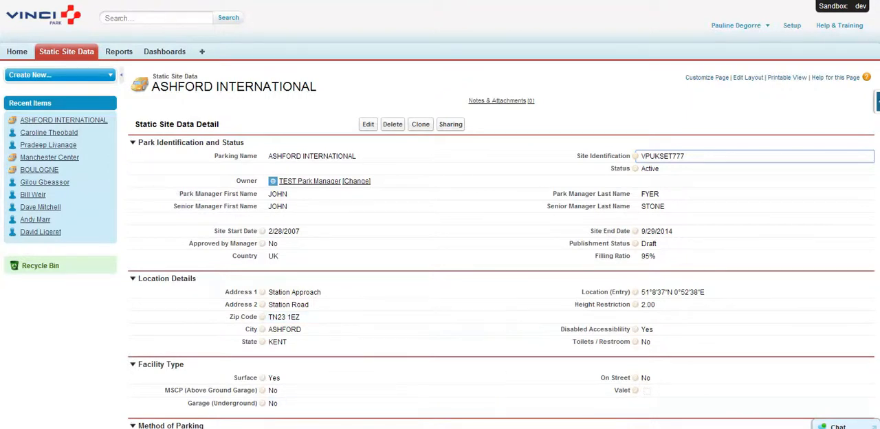
# - Open the TEST W1 Excel workbook from the desktop folder VINCI DATA INTEGRATION
pyautogui.click(147, 427)
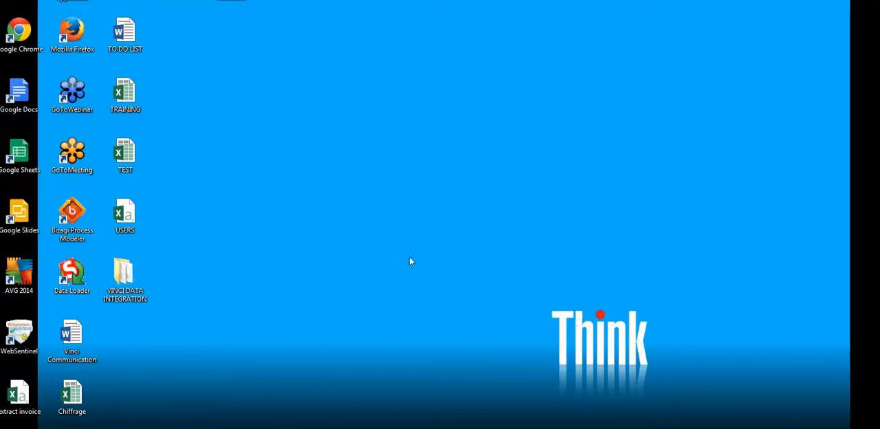
pyautogui.doubleClick(123, 275)
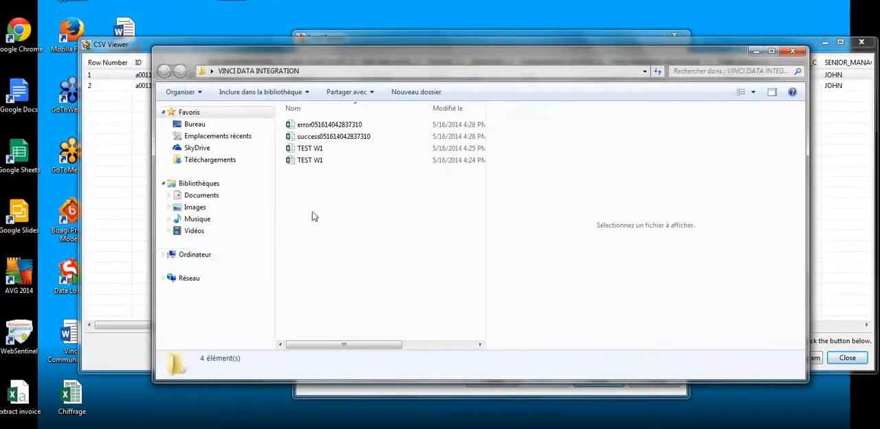
pyautogui.doubleClick(318, 161)
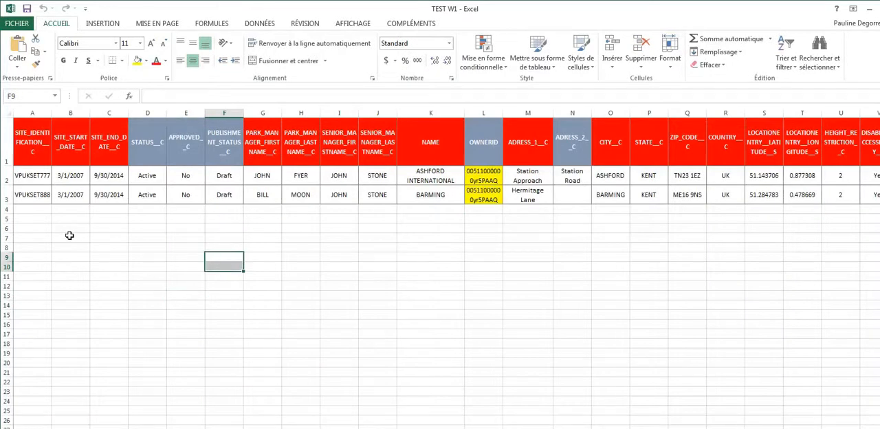
pyautogui.click(72, 235)
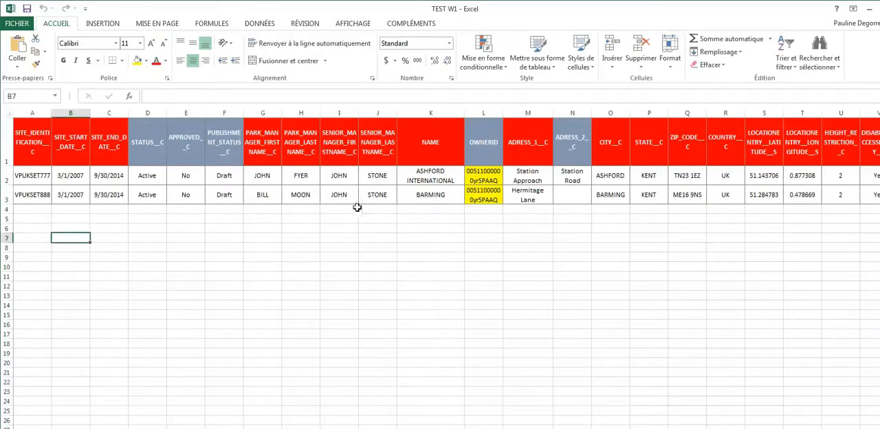
# - Replace the park manager first names in G2 and G3 with TEST1 and TEST2
pyautogui.click(262, 178)
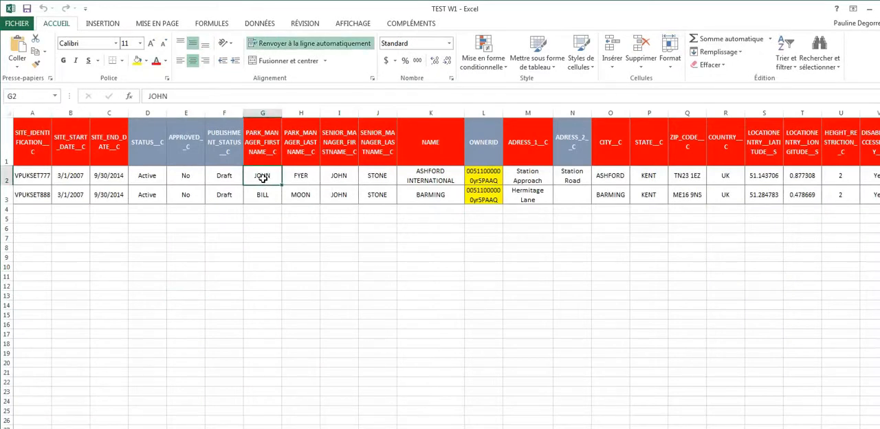
pyautogui.write('TE')
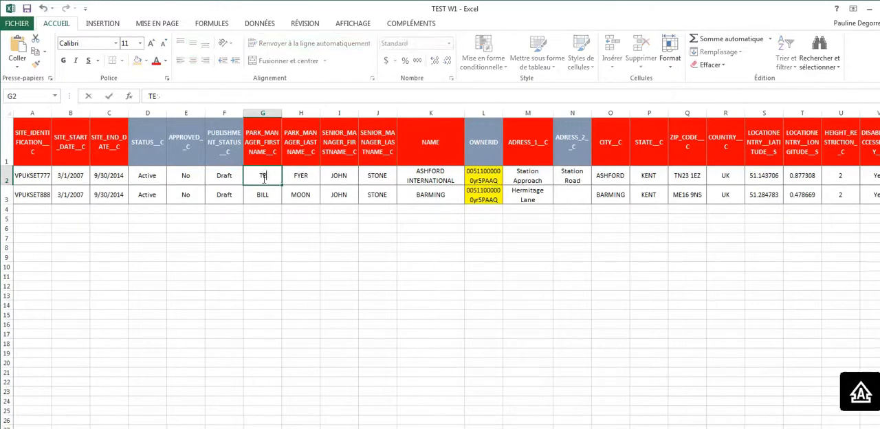
pyautogui.write('ST1')
pyautogui.press('Return')
pyautogui.write('TES')
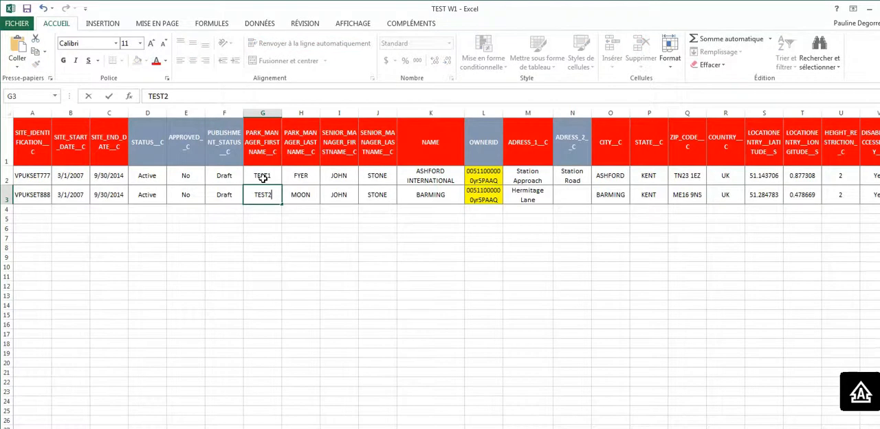
pyautogui.write('T2')
pyautogui.click(297, 269)
pyautogui.moveTo(277, 177); pyautogui.dragTo(275, 193)
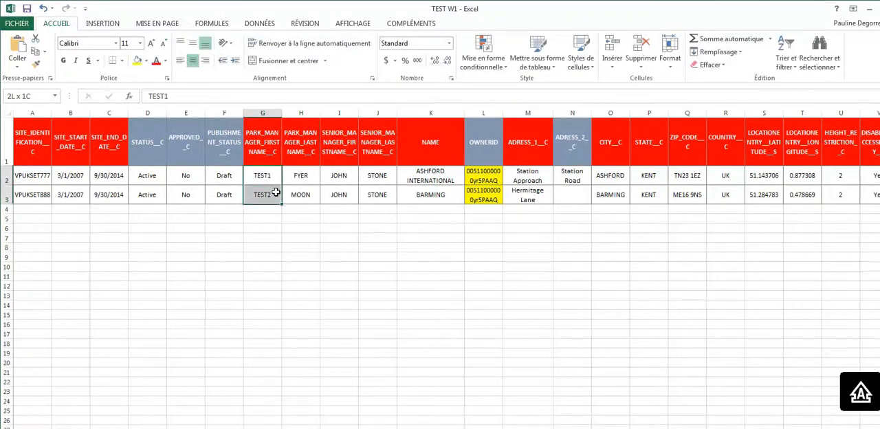
pyautogui.click(297, 269)
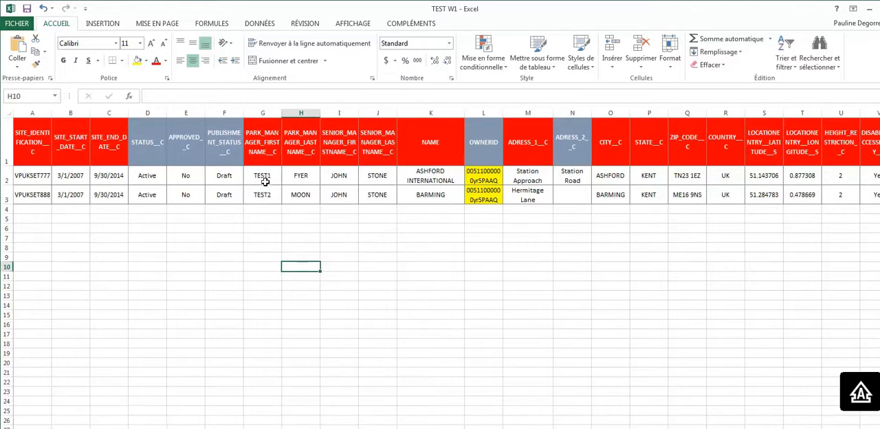
# - Fill cells G2:G3 with the 25% grey Background 2 theme colour, 25% darker
pyautogui.moveTo(264, 176); pyautogui.dragTo(265, 194)
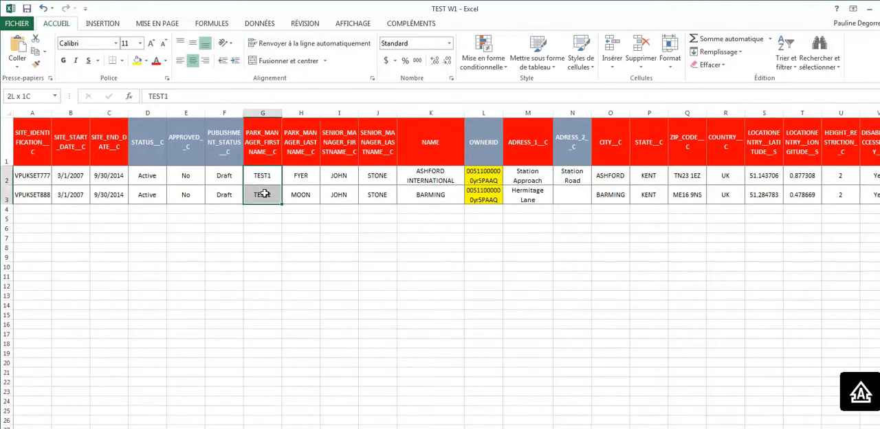
pyautogui.click(145, 61)
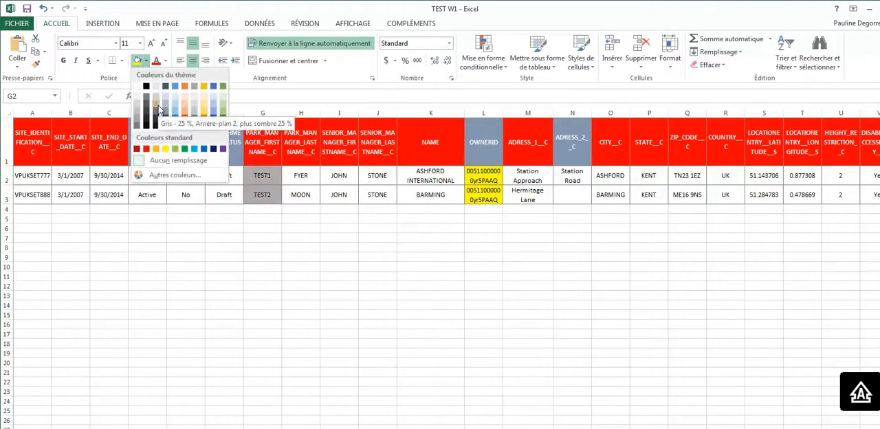
pyautogui.click(155, 105)
pyautogui.click(246, 314)
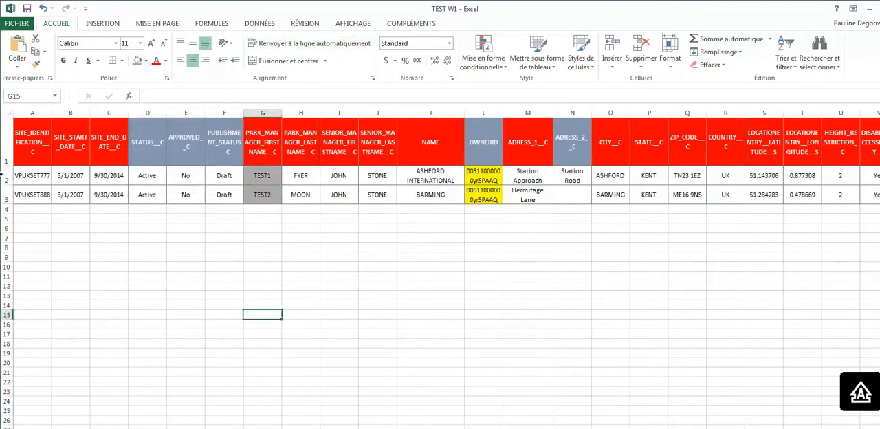
pyautogui.click(6, 156)
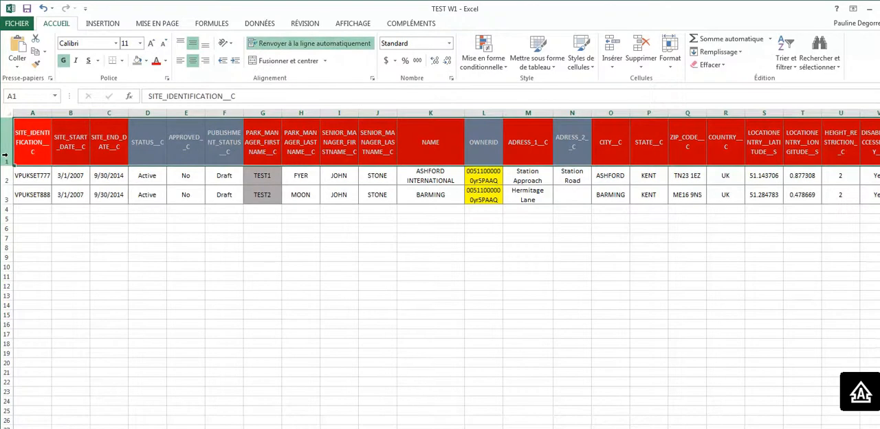
pyautogui.moveTo(27, 154); pyautogui.dragTo(290, 154)
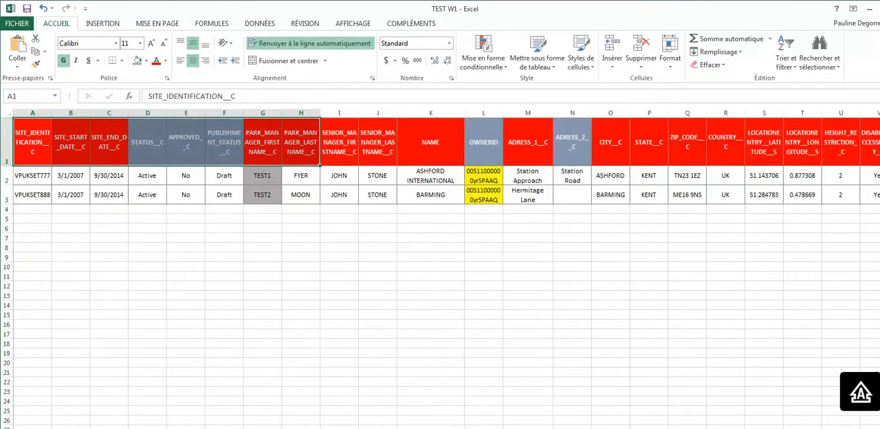
pyautogui.click(4, 150)
pyautogui.moveTo(6, 175); pyautogui.dragTo(8, 195)
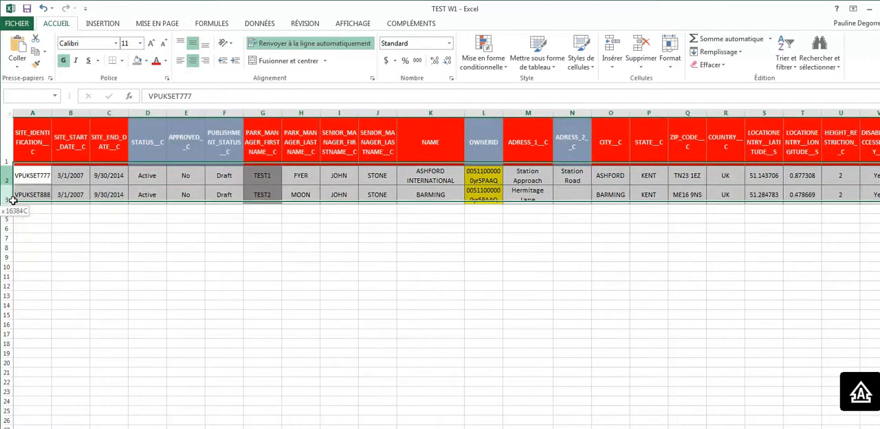
# - Save a copy of the workbook as TEST W2 in the VINCI DATA INTEGRATION folder, keeping the Excel workbook type
pyautogui.click(18, 23)
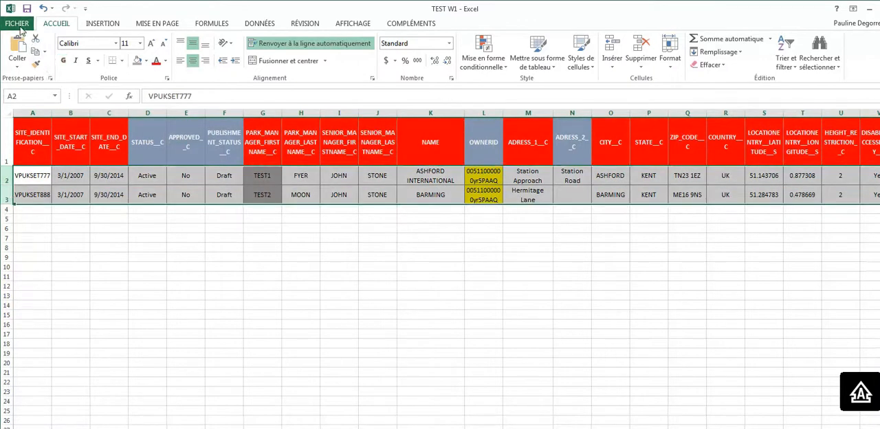
pyautogui.click(42, 137)
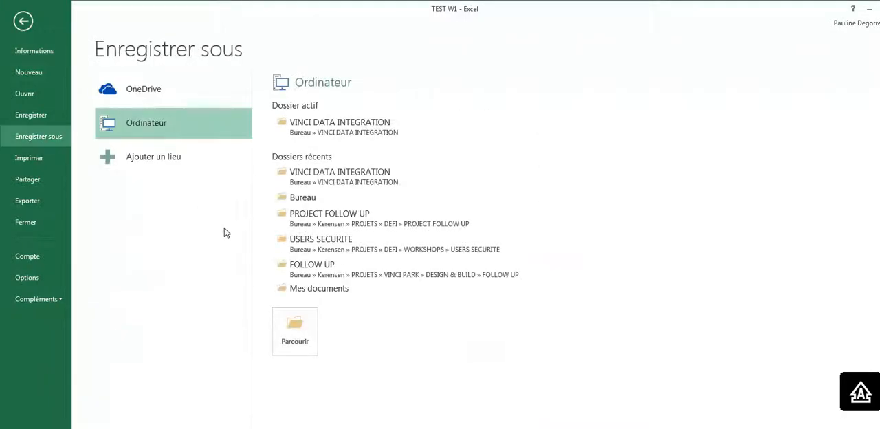
pyautogui.click(329, 129)
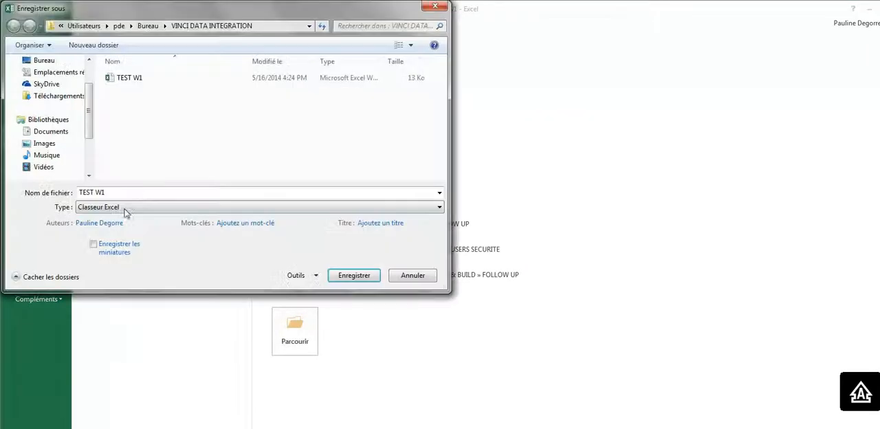
pyautogui.click(115, 192)
pyautogui.press('BackSpace')
pyautogui.write('2')
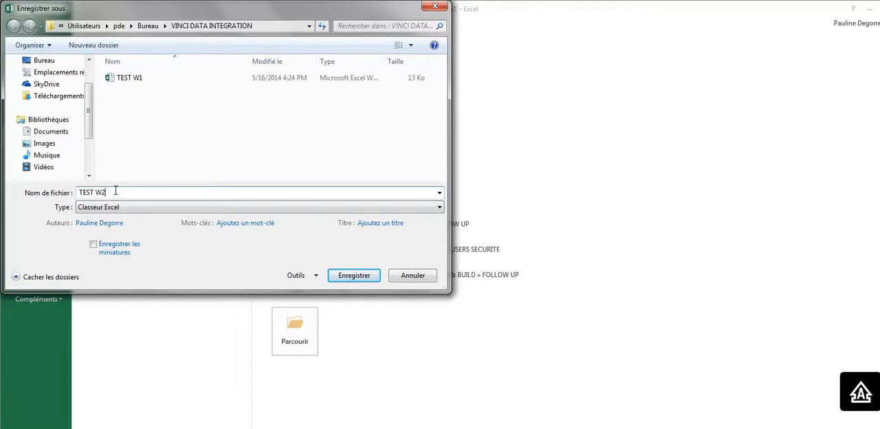
pyautogui.press('Return')
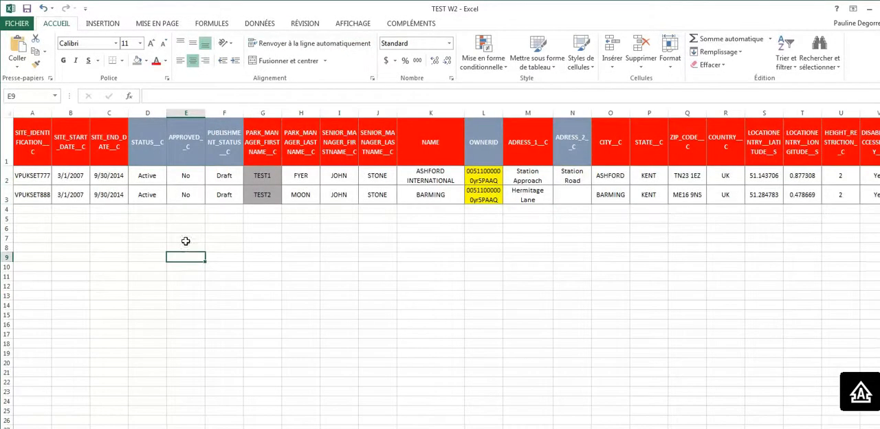
# - Save the workbook as TEST W2 in semicolon-delimited CSV format, accepting the loss of incompatible workbook features
pyautogui.click(16, 23)
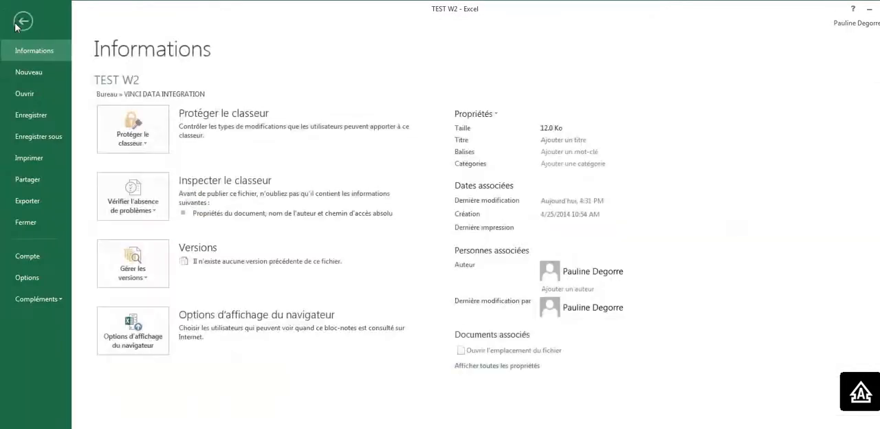
pyautogui.click(38, 136)
pyautogui.click(327, 136)
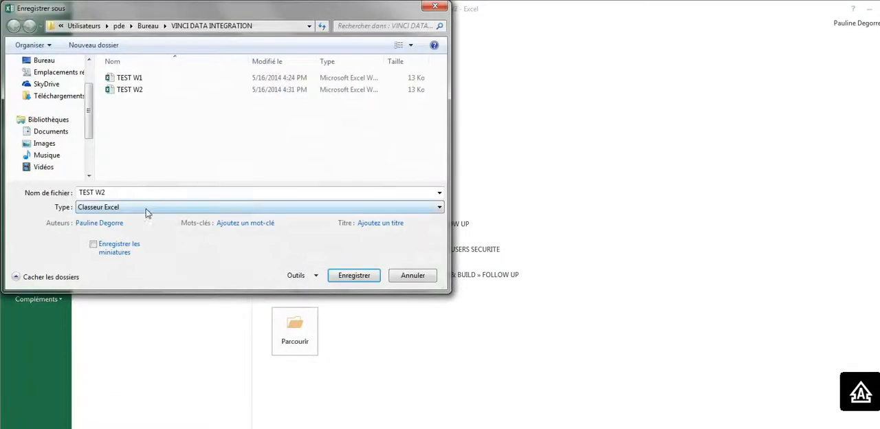
pyautogui.click(146, 213)
pyautogui.click(134, 342)
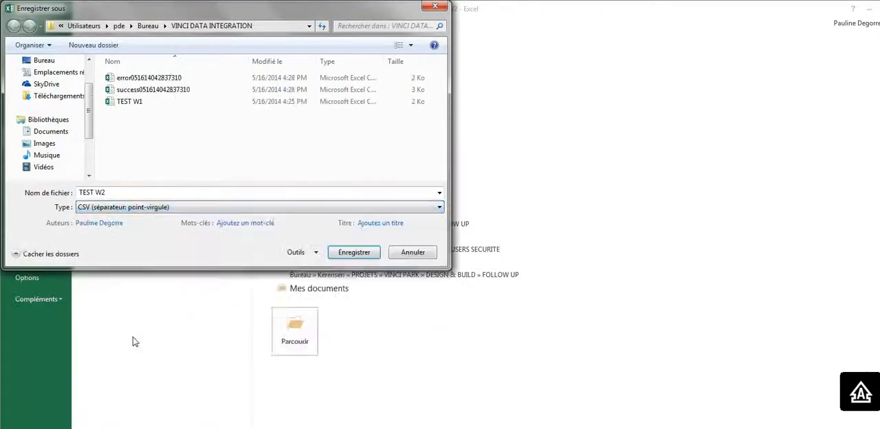
pyautogui.click(353, 252)
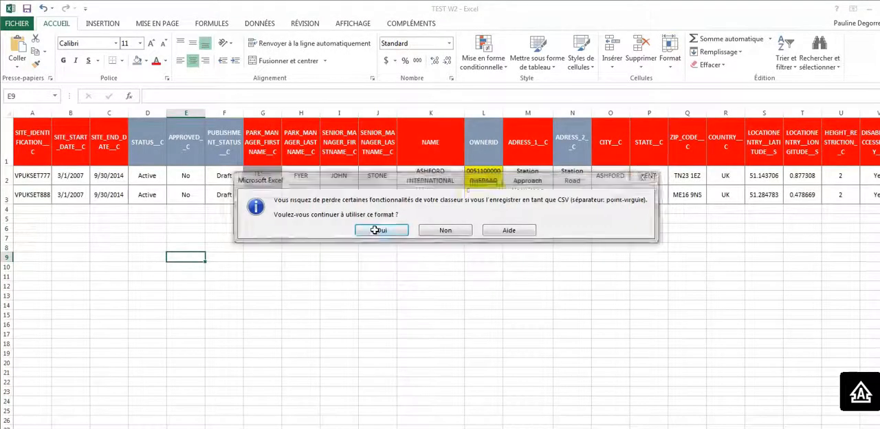
pyautogui.click(377, 230)
pyautogui.click(369, 235)
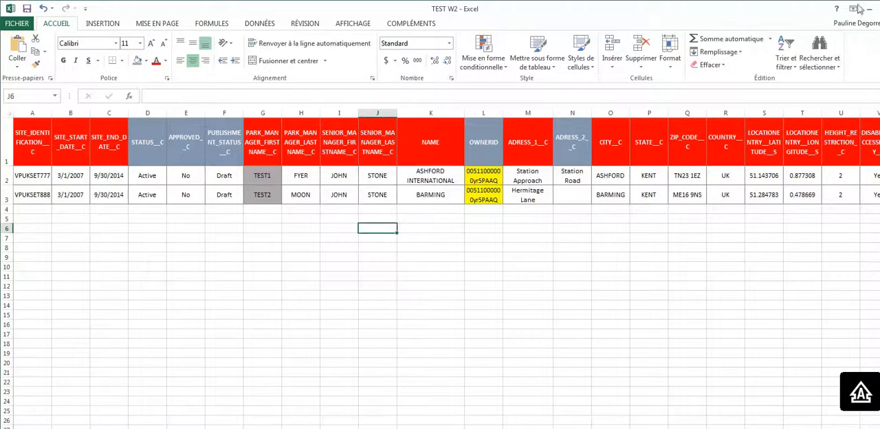
# - Close the TEST W2 file, saving its changes and keeping the CSV format
pyautogui.click(879, 8)
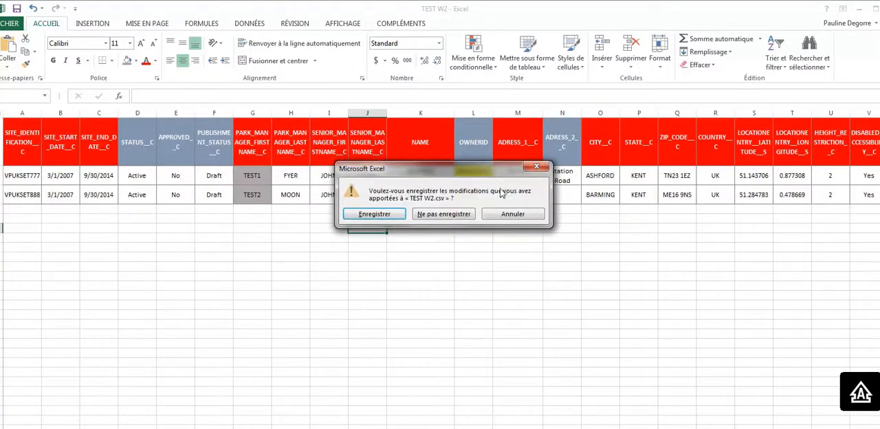
pyautogui.click(374, 214)
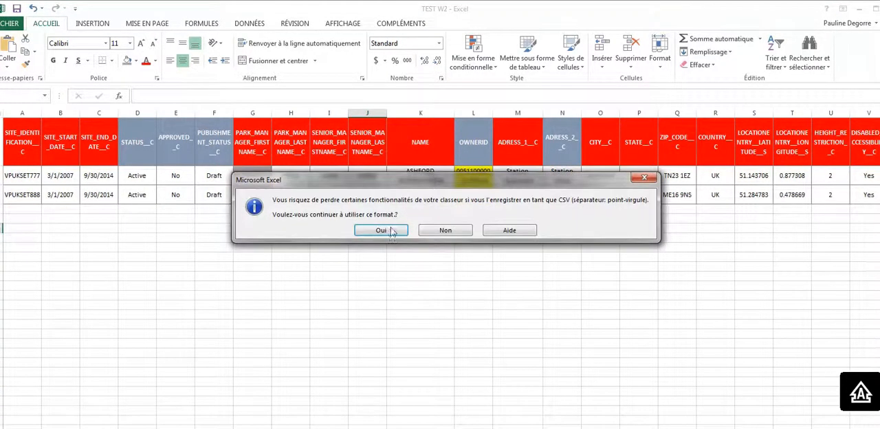
pyautogui.click(384, 232)
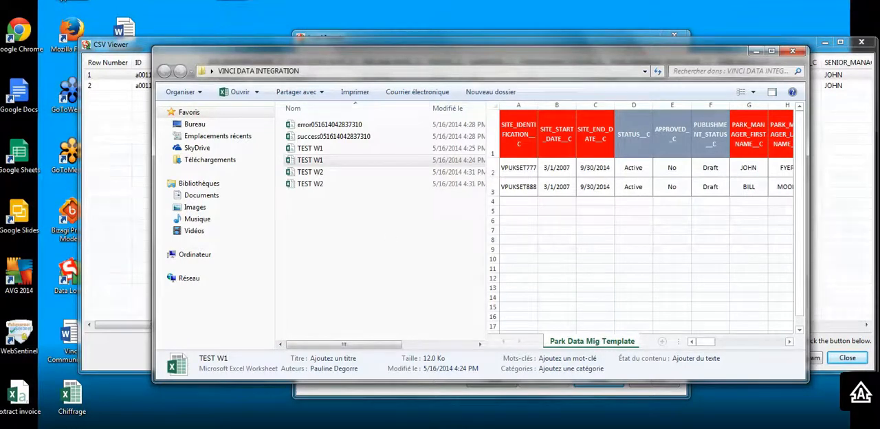
# - Switch to Data Loader and dismiss the insert results viewer and the finished insert operation
pyautogui.hotkey('alt', 'Tab')
pyautogui.click(847, 357)
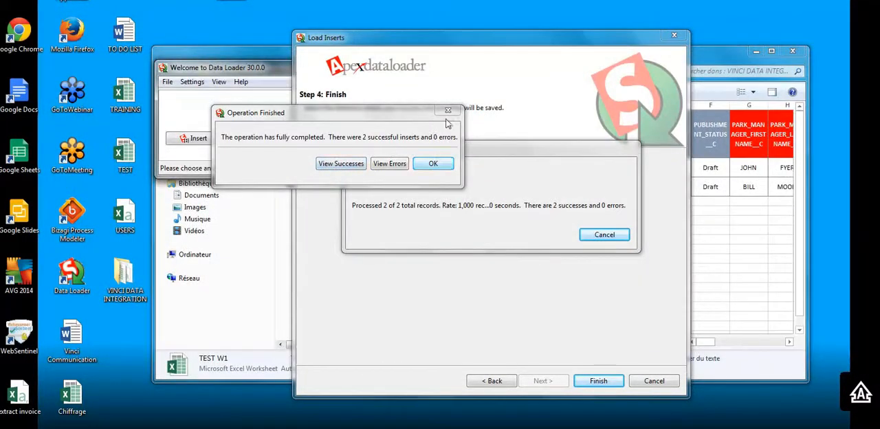
pyautogui.click(433, 164)
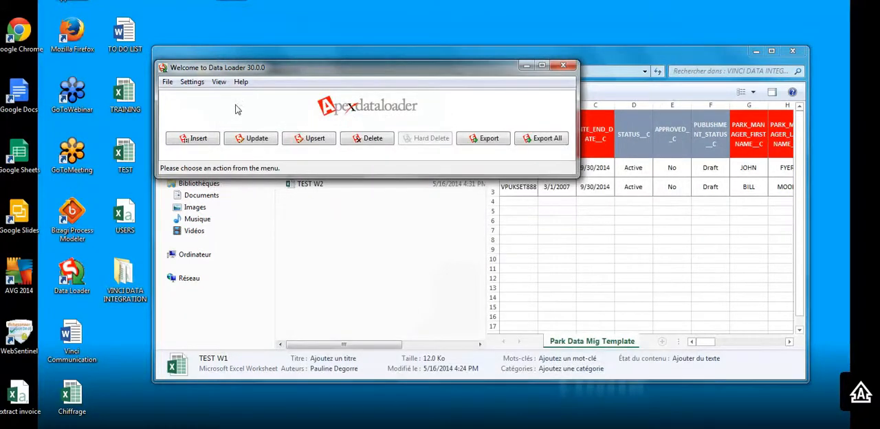
# - Start an Upsert on the Static Site Data (StaticSiteData__c) object using the TEST W2 CSV file from VINCI DATA INTEGRATION
pyautogui.click(308, 138)
pyautogui.click(362, 264)
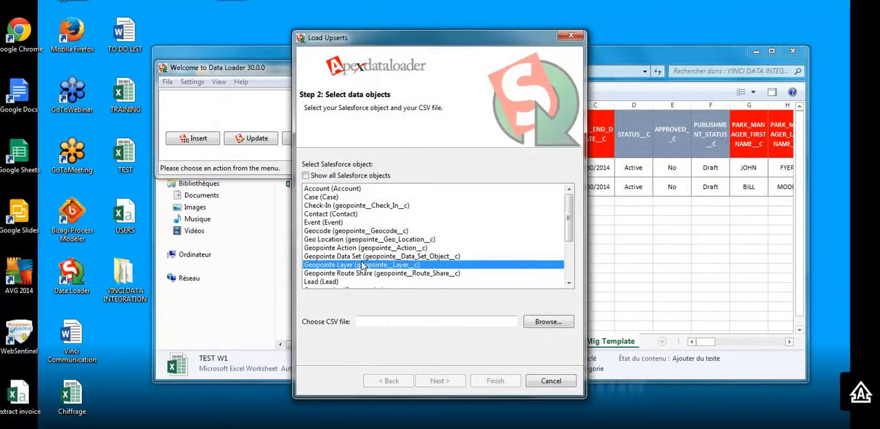
pyautogui.scroll(-3, 362, 264)
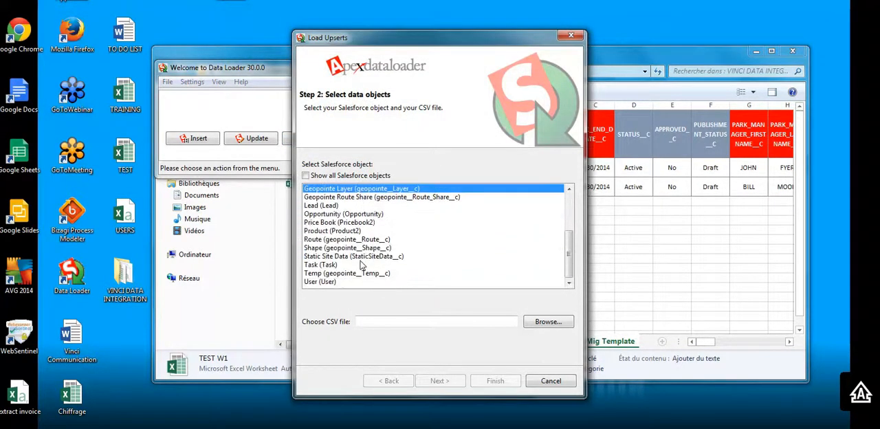
pyautogui.click(324, 257)
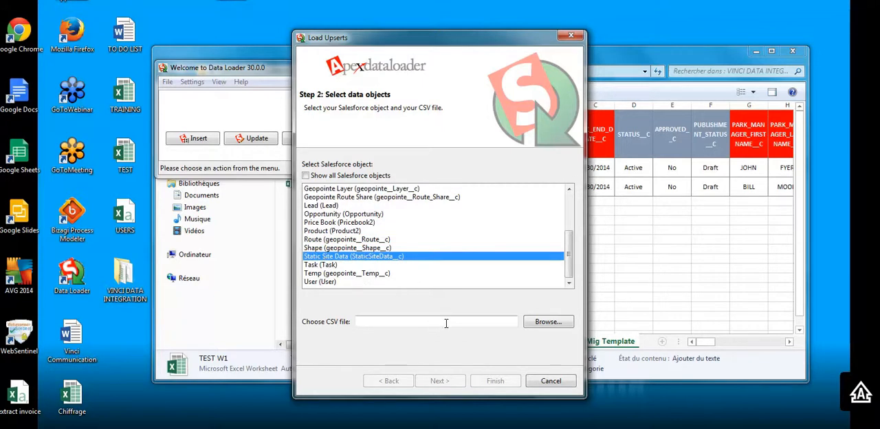
pyautogui.click(543, 322)
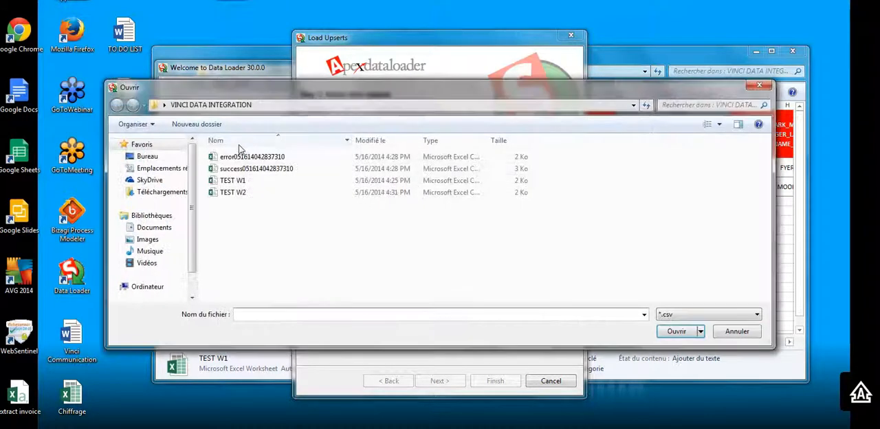
pyautogui.doubleClick(242, 195)
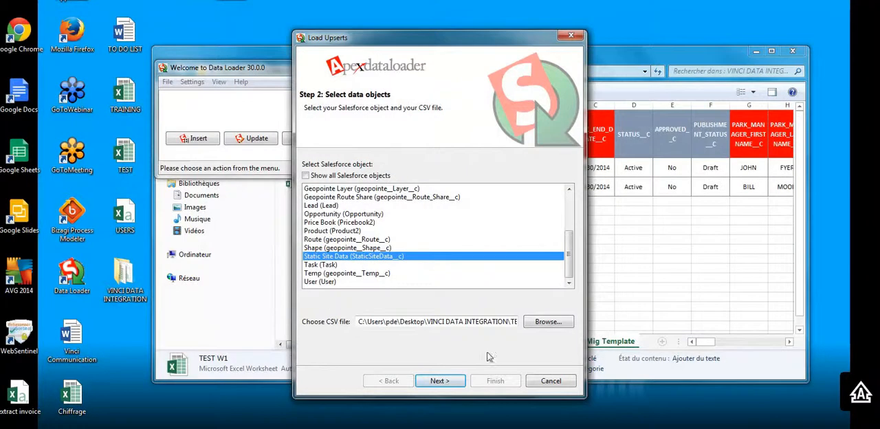
pyautogui.click(459, 381)
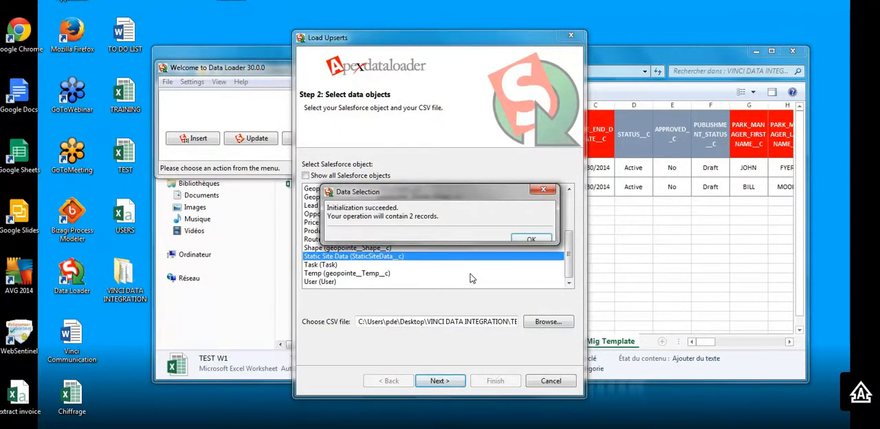
pyautogui.click(522, 237)
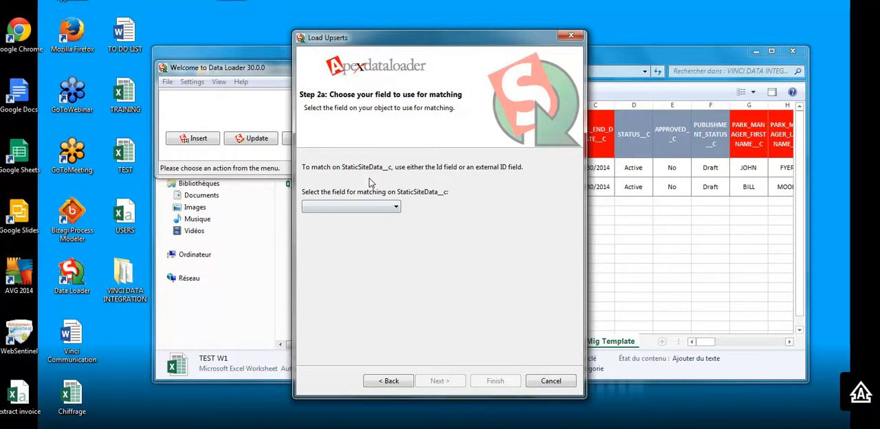
# - Examine the available matching fields and the Site Identification value on the ASHFORD INTERNATIONAL record in Salesforce
pyautogui.click(393, 208)
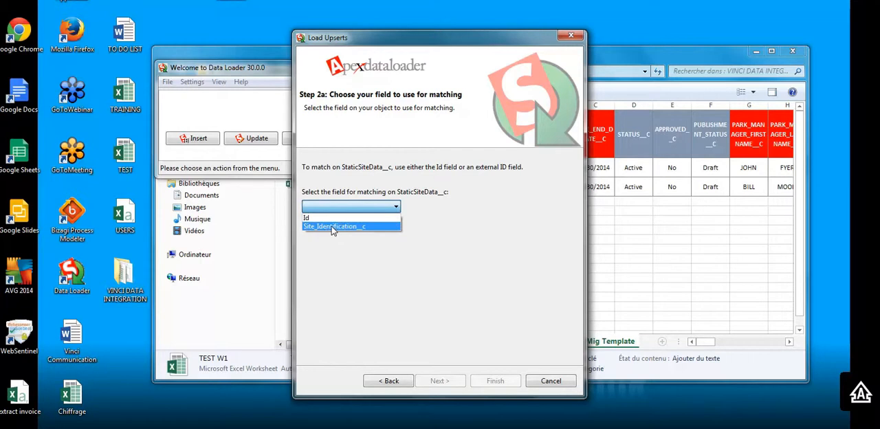
pyautogui.click(460, 39)
pyautogui.moveTo(383, 40); pyautogui.dragTo(171, 26)
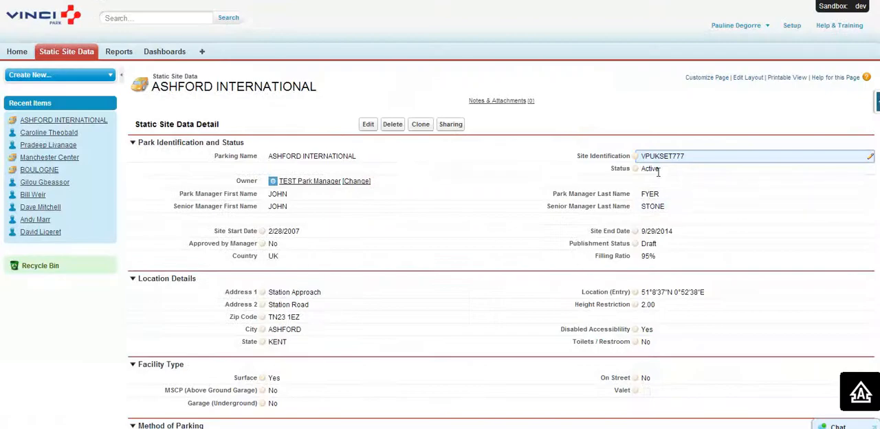
pyautogui.moveTo(689, 156); pyautogui.dragTo(646, 156)
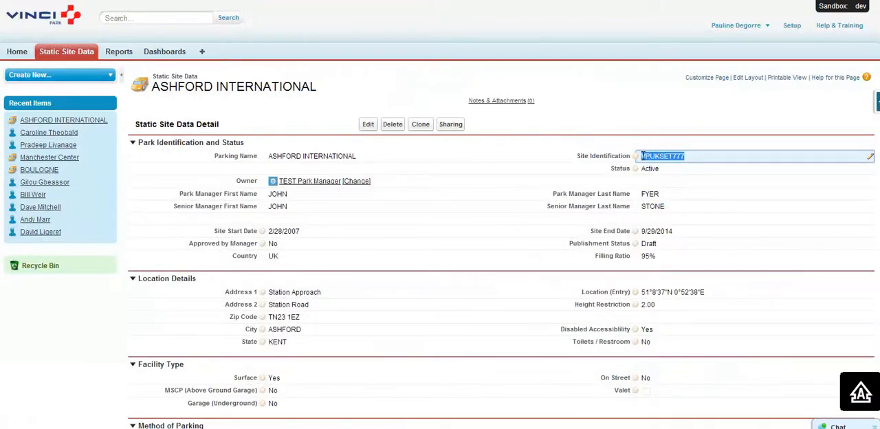
# - Back in Data Loader, choose Site_Identification__c as the upsert matching field and proceed to the mapping
pyautogui.hotkey('alt', 'Tab')
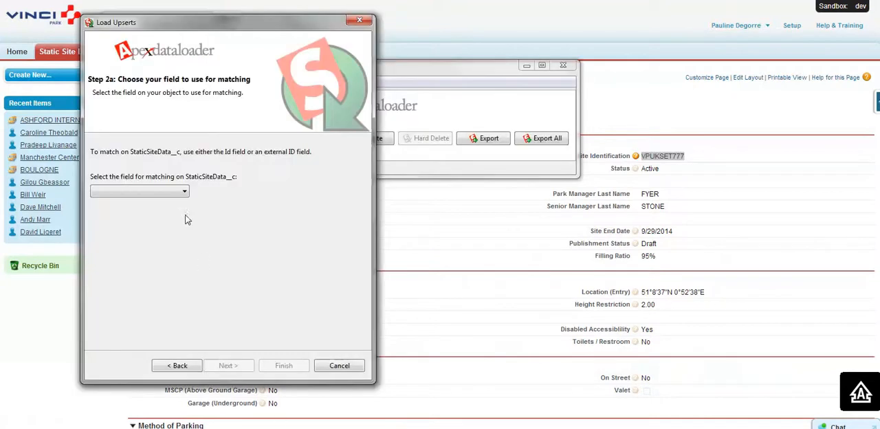
pyautogui.click(181, 192)
pyautogui.click(167, 211)
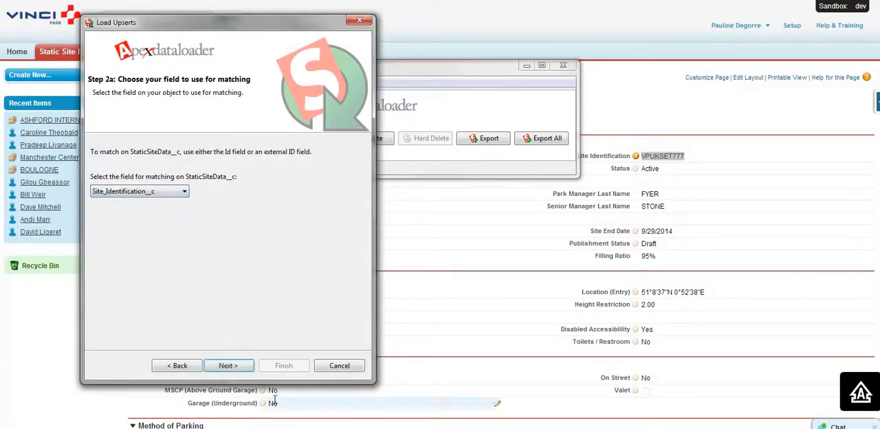
pyautogui.click(227, 366)
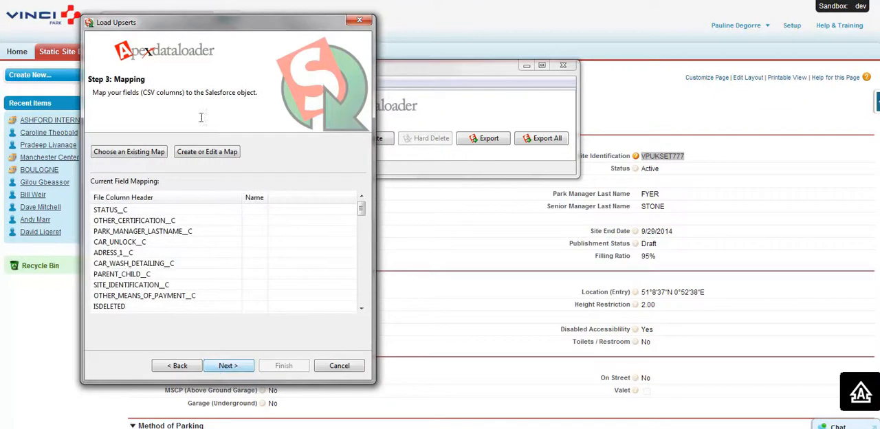
# - Create a field map by auto-matching the Salesforce fields to the CSV columns, and accept it for the upsert
pyautogui.click(199, 154)
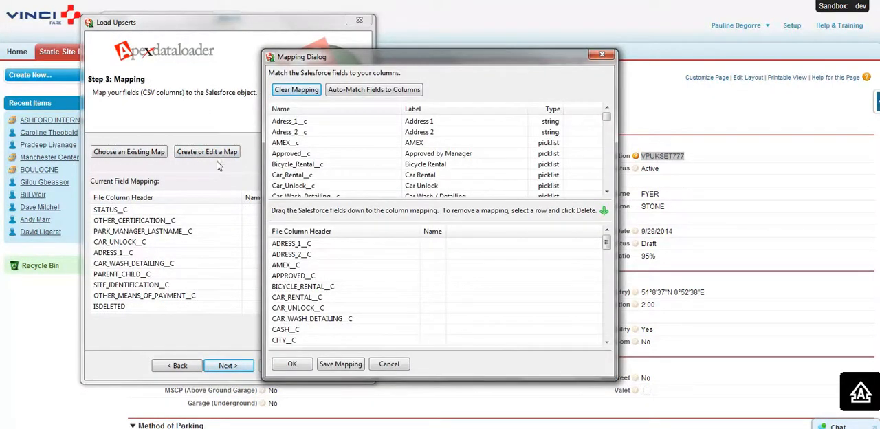
pyautogui.click(360, 94)
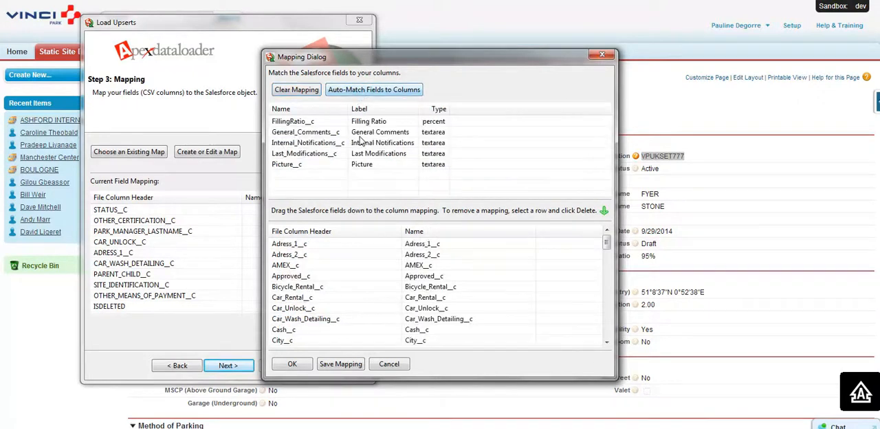
pyautogui.click(290, 367)
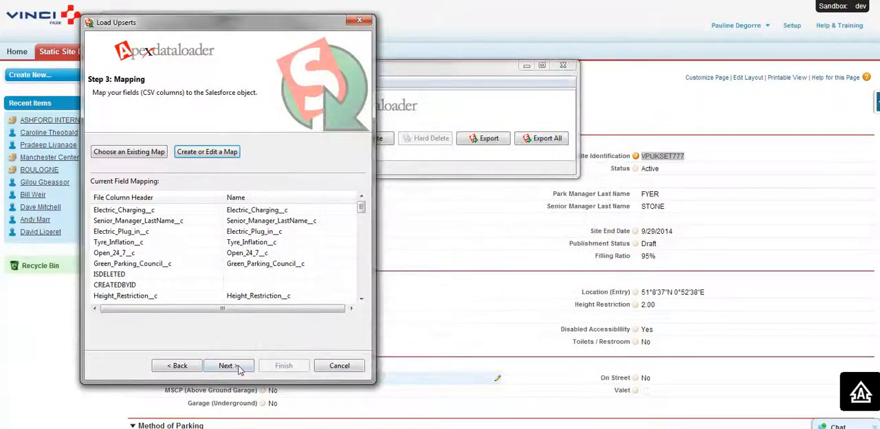
pyautogui.click(235, 367)
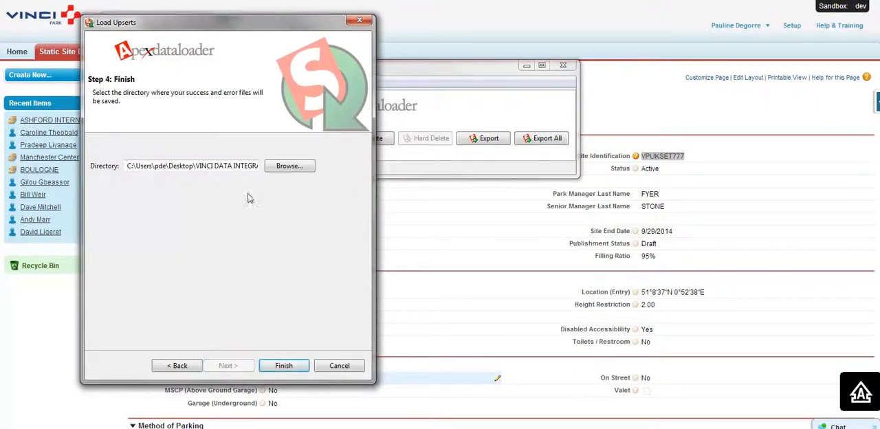
# - Set VINCI DATA INTEGRATION as the folder for the success and error files, and run the upsert
pyautogui.click(298, 169)
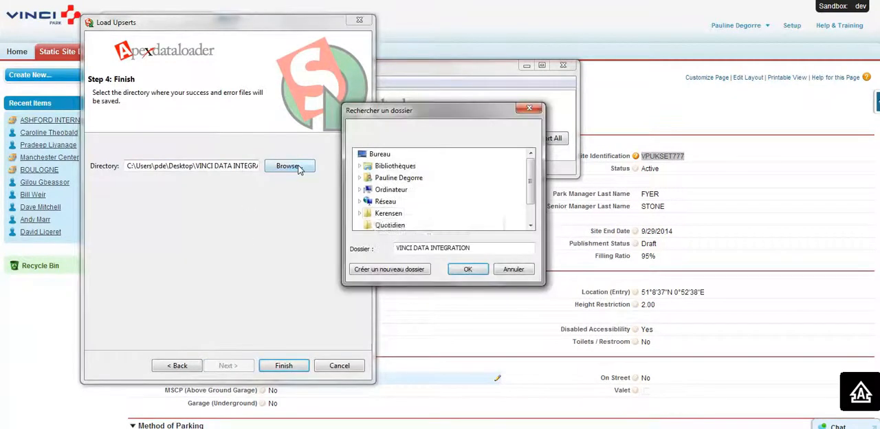
pyautogui.moveTo(529, 197); pyautogui.dragTo(529, 220)
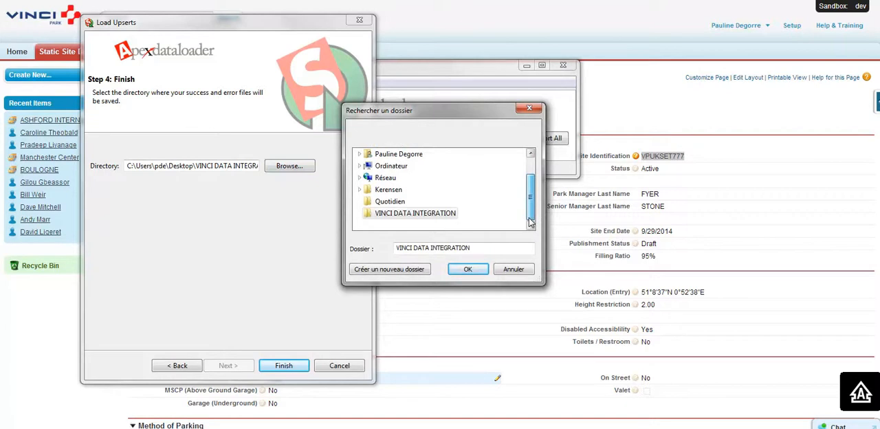
pyautogui.click(467, 269)
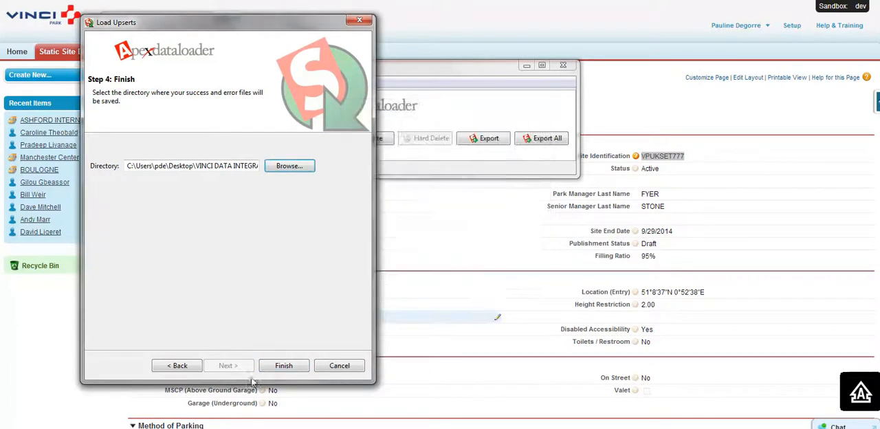
pyautogui.click(283, 365)
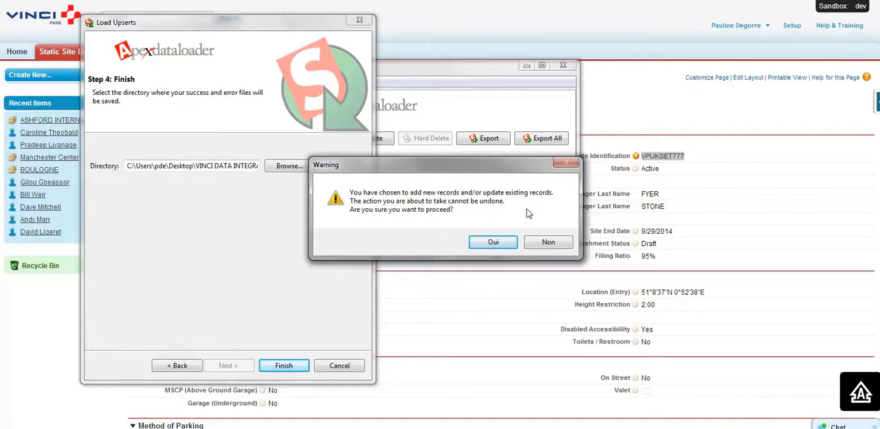
pyautogui.click(493, 242)
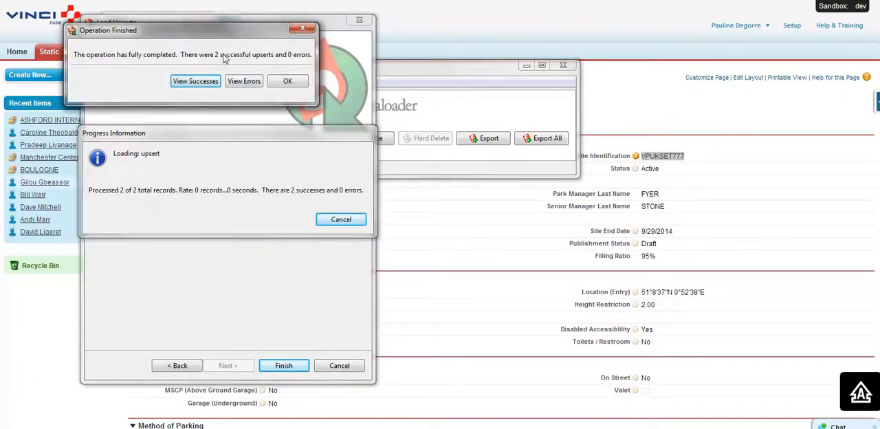
# - Review the successful upserts, widening the viewer to check the park manager first names, and return to the Salesforce record
pyautogui.click(200, 83)
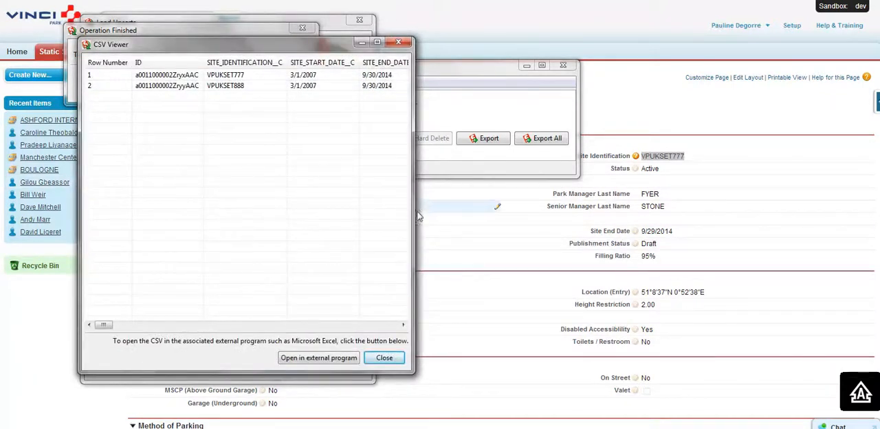
pyautogui.moveTo(417, 215); pyautogui.dragTo(749, 207)
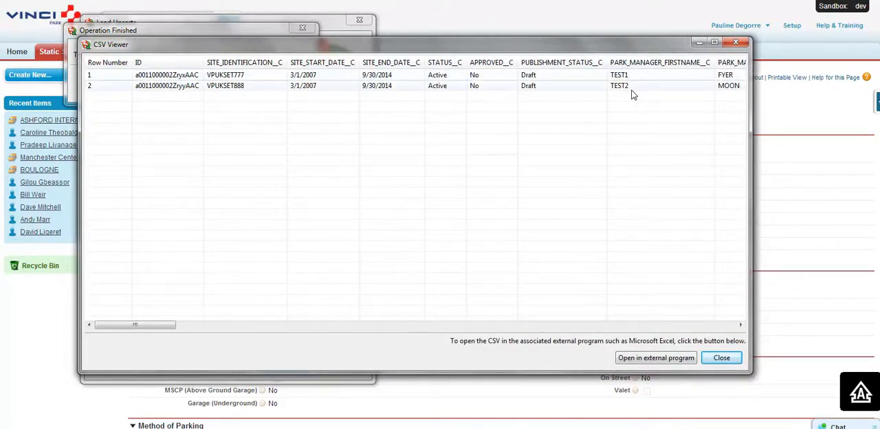
pyautogui.click(698, 44)
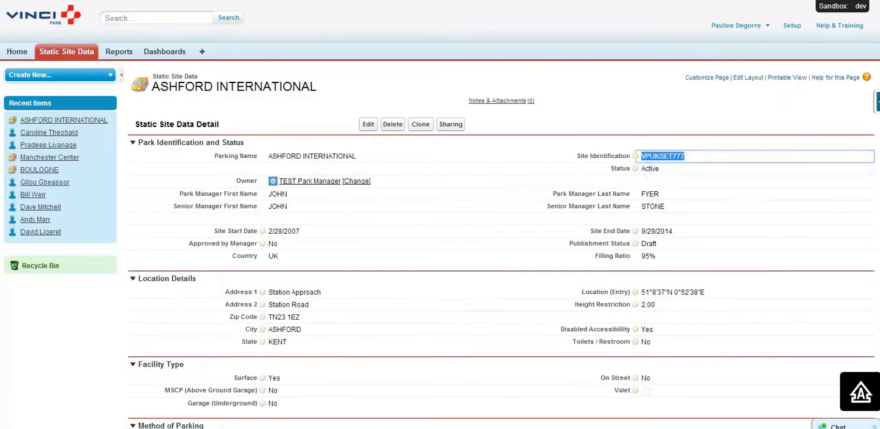
# - Reload the ASHFORD INTERNATIONAL record and check its Park Manager First Name and the remaining details against the upserted data
pyautogui.click(385, 2)
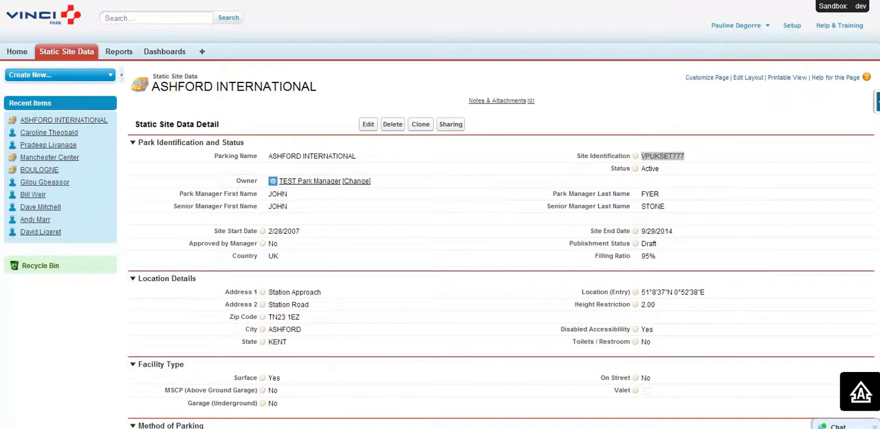
pyautogui.press('F5')
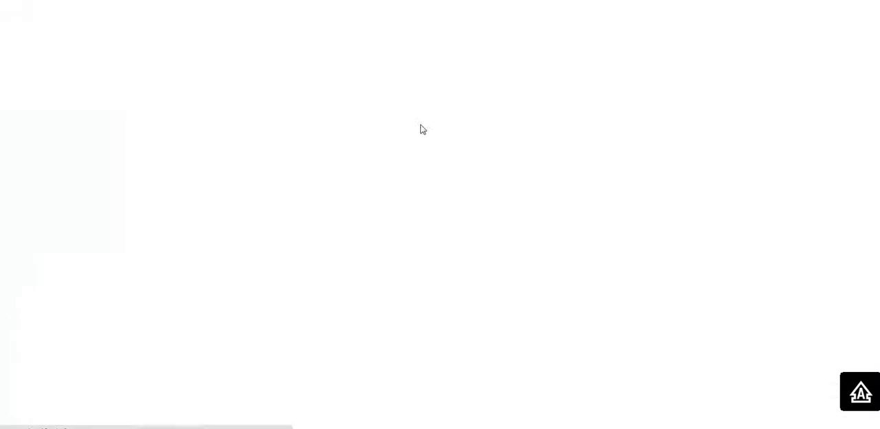
pyautogui.doubleClick(279, 194)
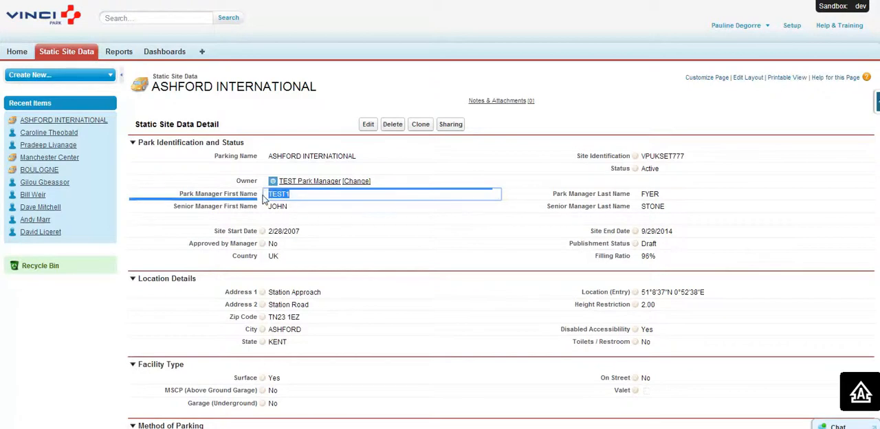
pyautogui.click(294, 197)
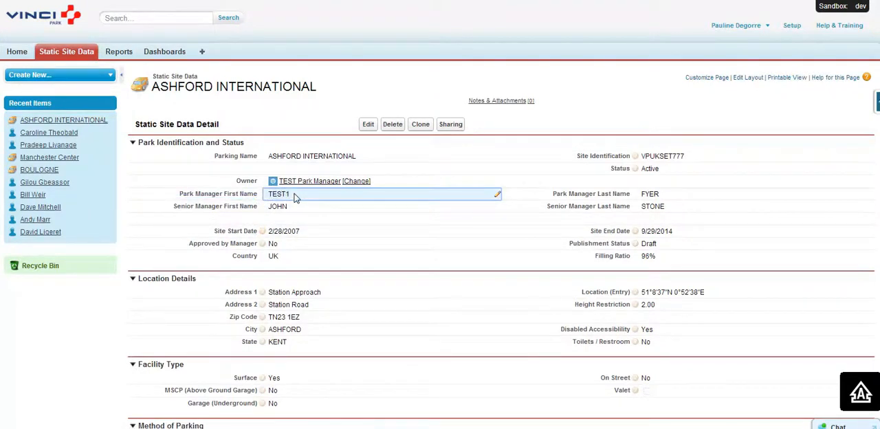
pyautogui.scroll(-10, 440, 208)
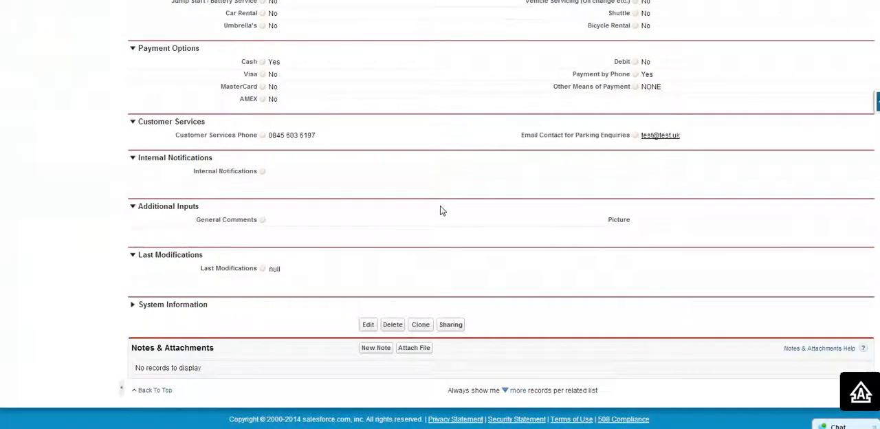
pyautogui.scroll(10, 440, 210)
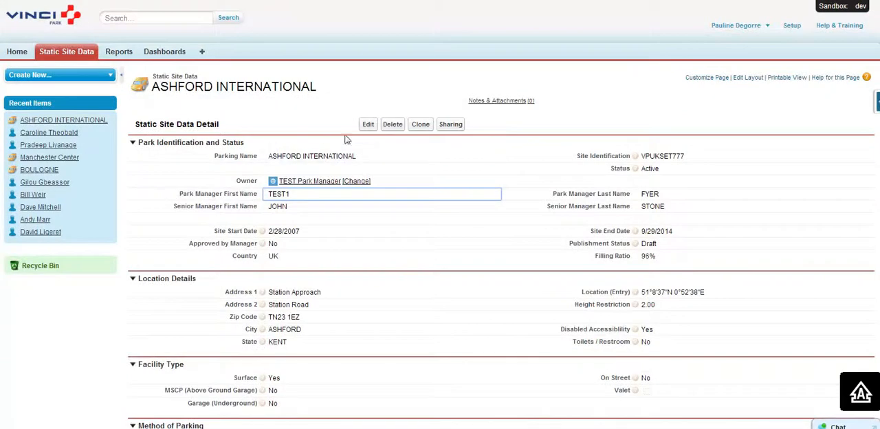
# - Open the ASHFORD INTERNATIONAL record for editing, save it with its values as they are, and look over its detail sections
pyautogui.click(368, 124)
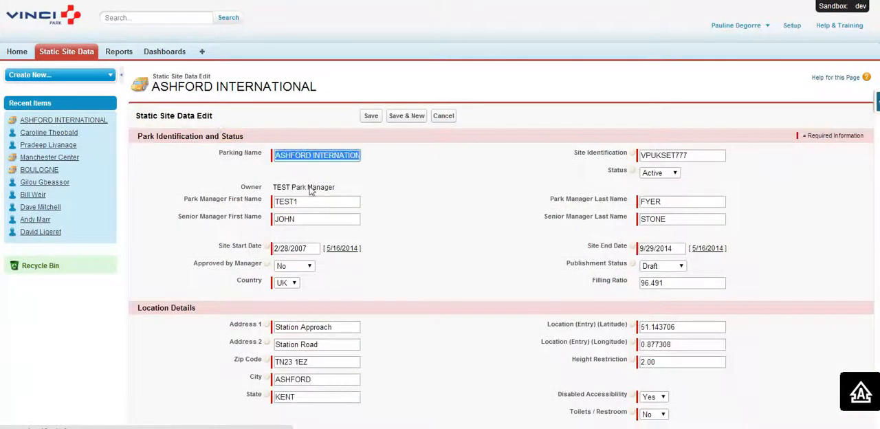
pyautogui.scroll(-15, 340, 195)
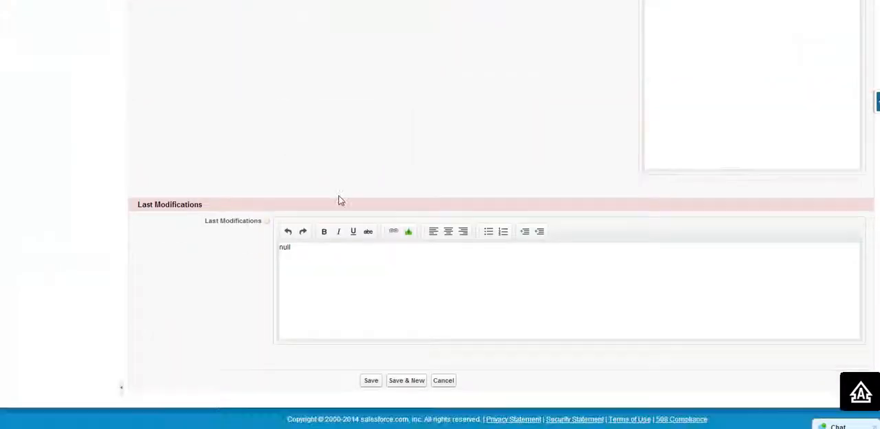
pyautogui.scroll(15, 341, 200)
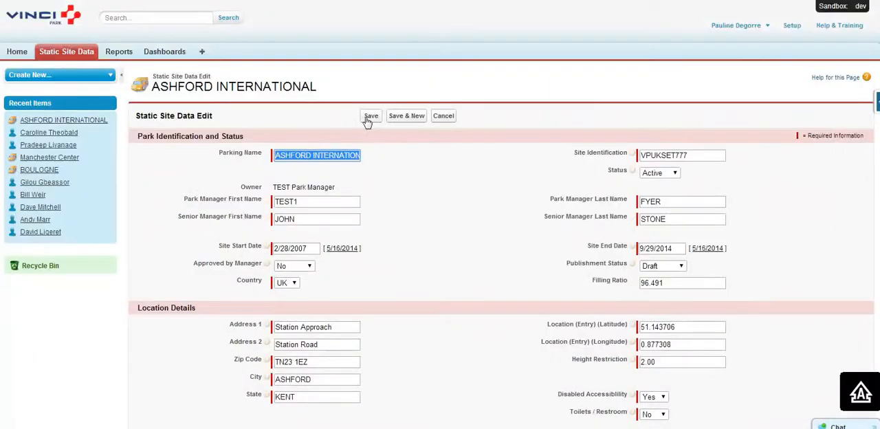
pyautogui.click(369, 117)
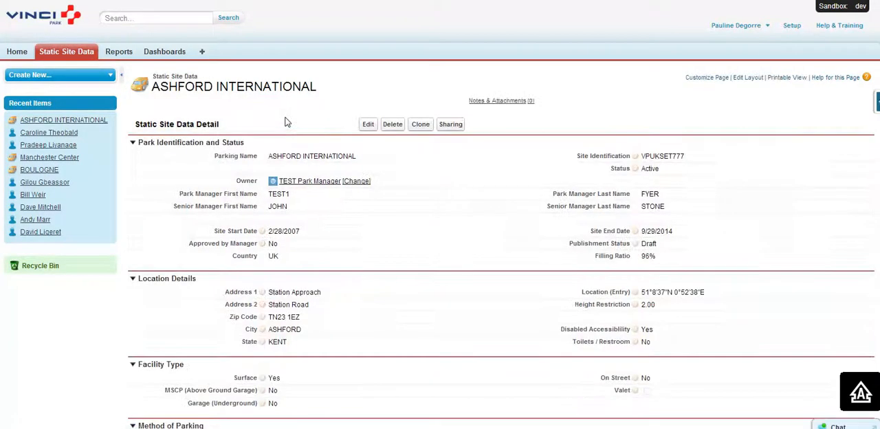
pyautogui.scroll(-6, 565, 147)
pyautogui.scroll(-3, 562, 146)
pyautogui.scroll(3, 561, 144)
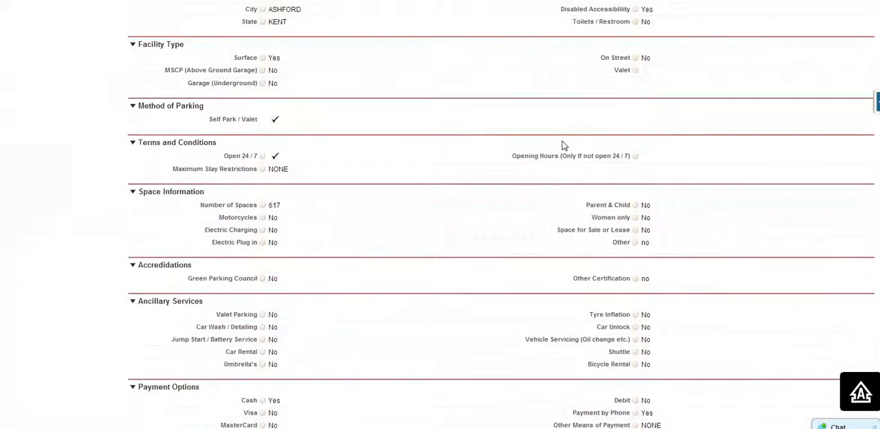
pyautogui.scroll(5, 561, 145)
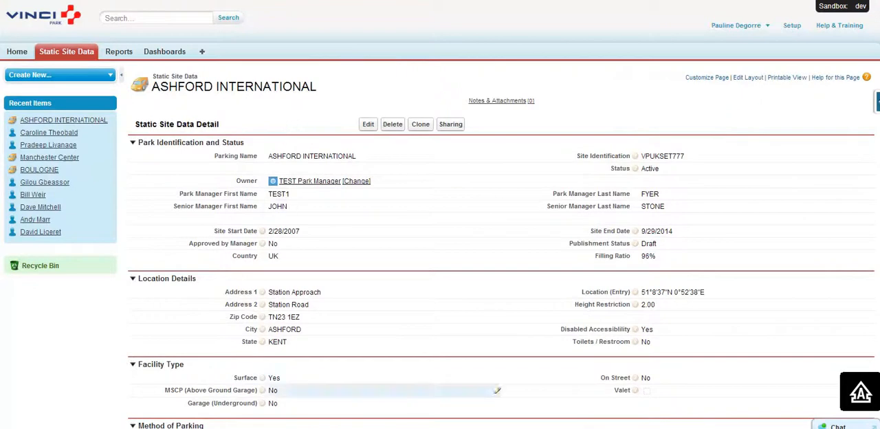
# - Switch to the PowerPoint training presentation and display its Data Loader title slide
pyautogui.hotkey('alt', 'Tab')
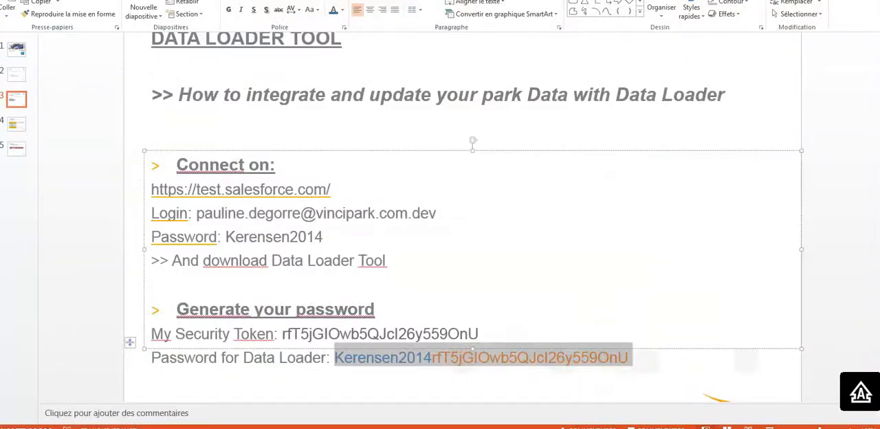
pyautogui.hotkey('alt', 'Tab')
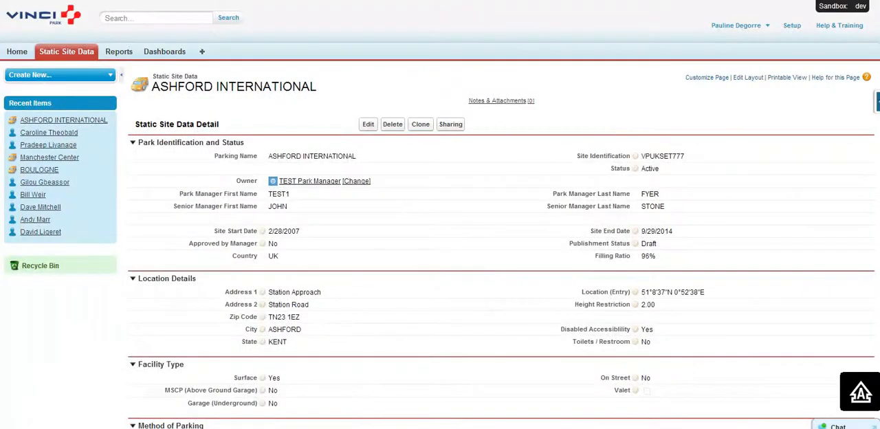
pyautogui.moveTo(323, 428)
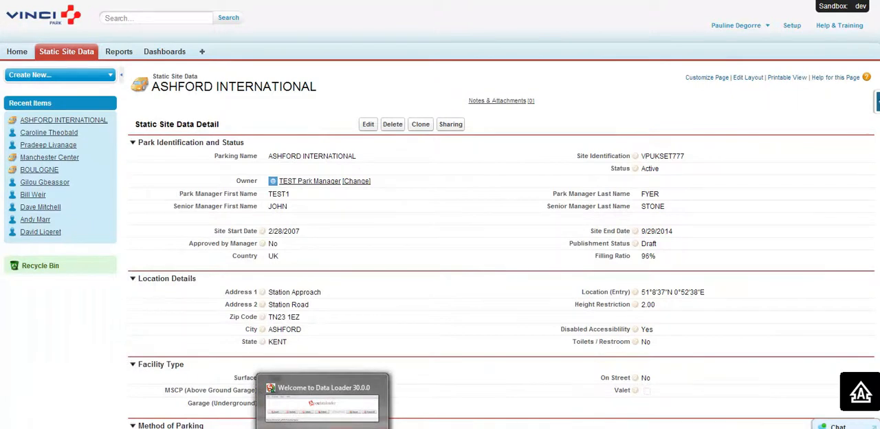
pyautogui.click(218, 428)
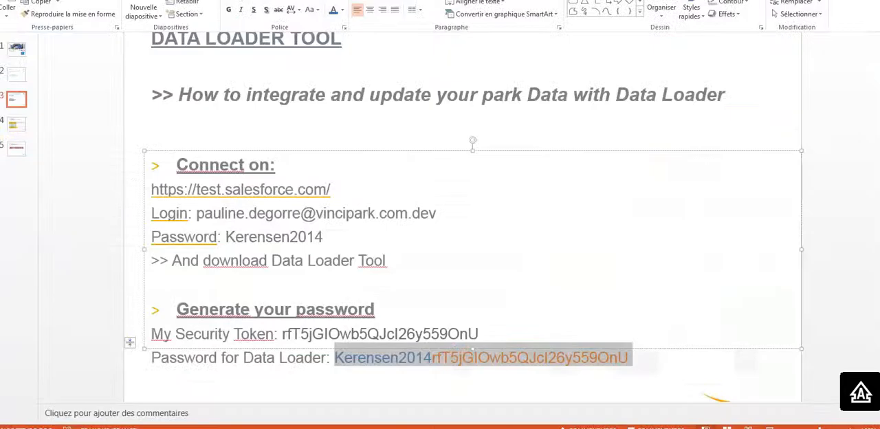
pyautogui.click(17, 52)
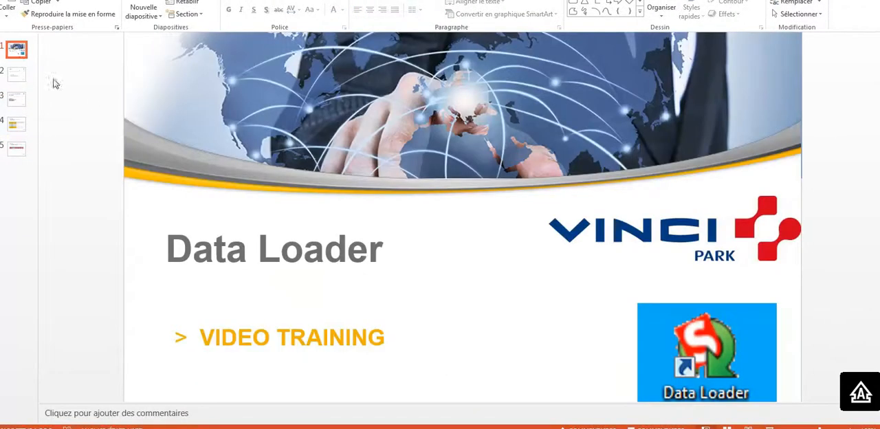